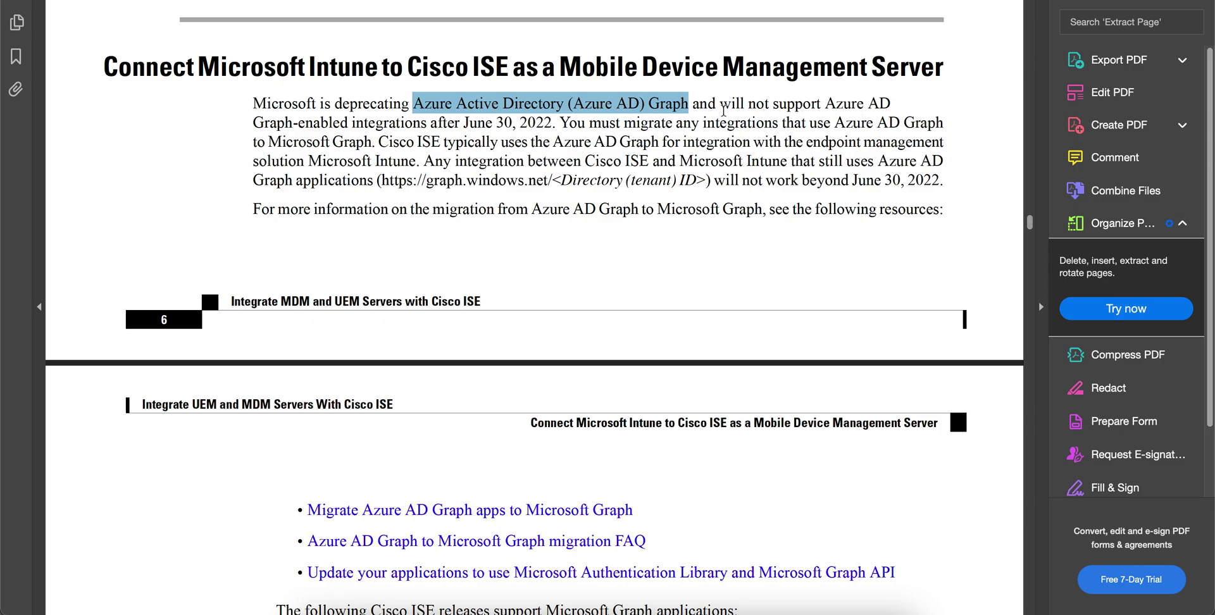
- Read the notice on migrating Intune integrations from Azure AD Graph to Microsoft Graph, including the support cut-off date
drag(253, 124, 542, 133)
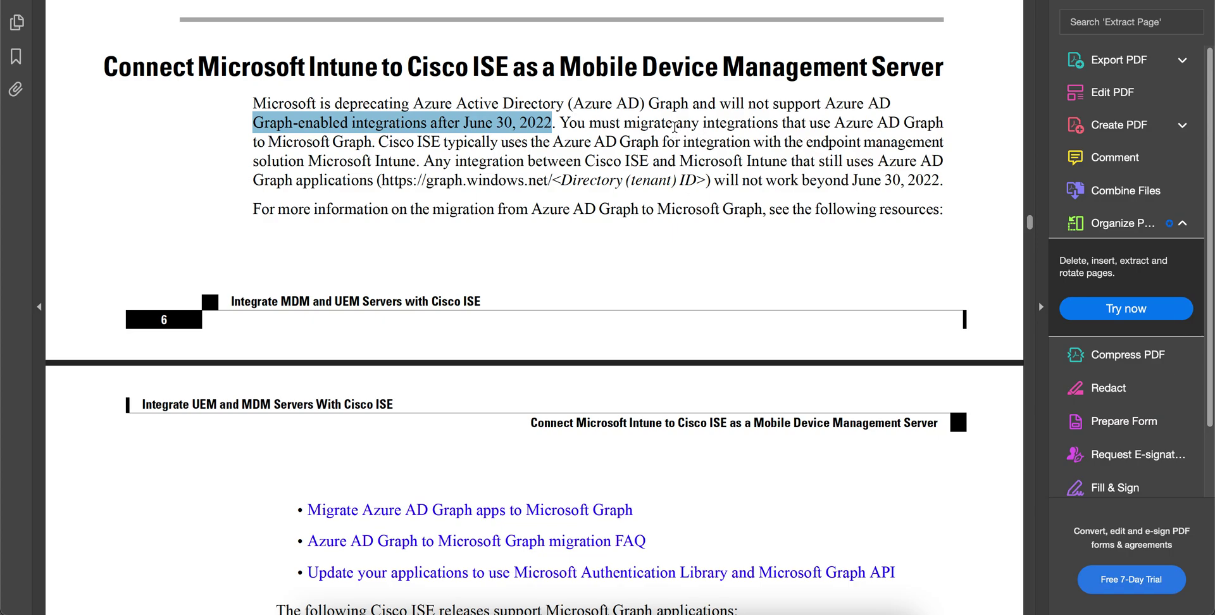
drag(623, 123, 778, 125)
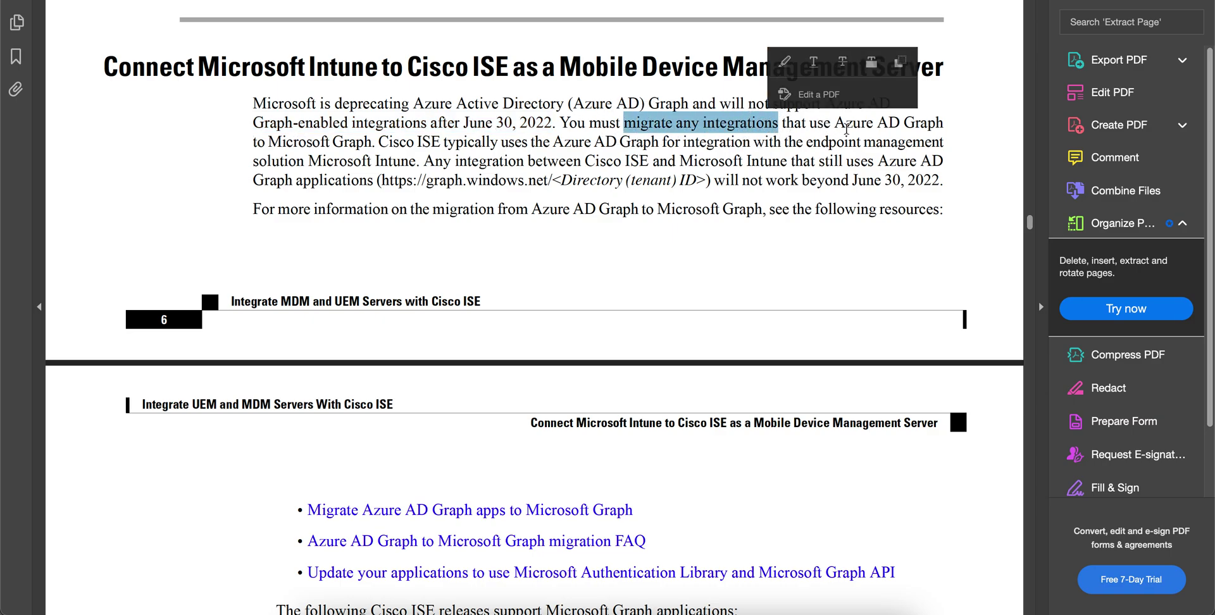
drag(375, 143, 276, 141)
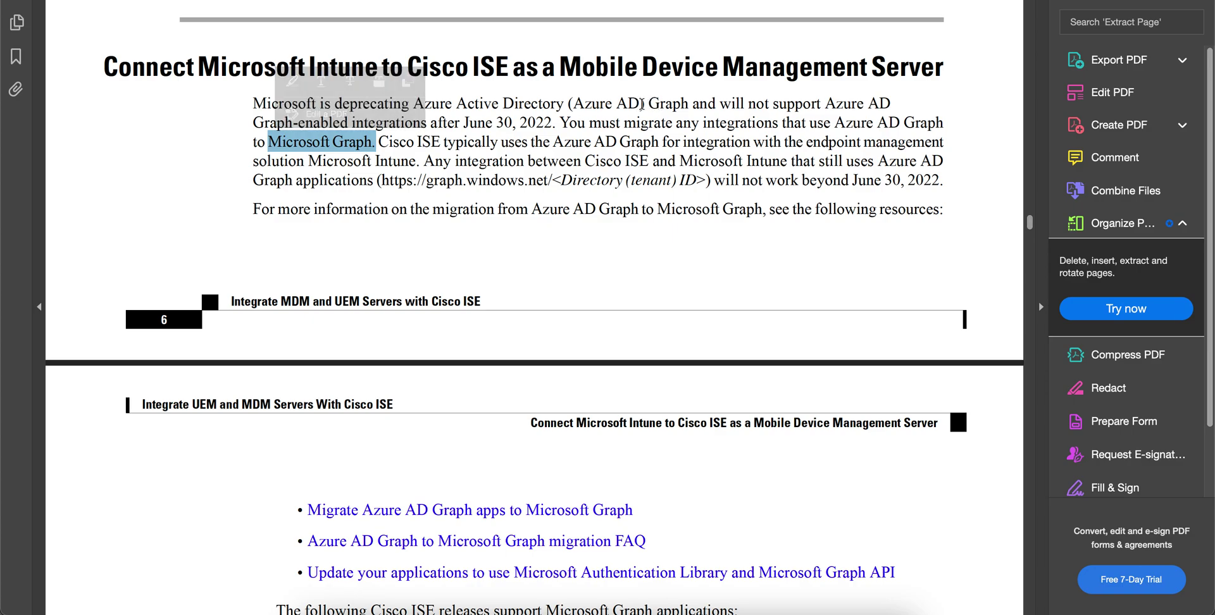
drag(414, 103, 619, 112)
drag(376, 142, 268, 141)
drag(688, 103, 413, 106)
drag(379, 143, 268, 141)
click(570, 141)
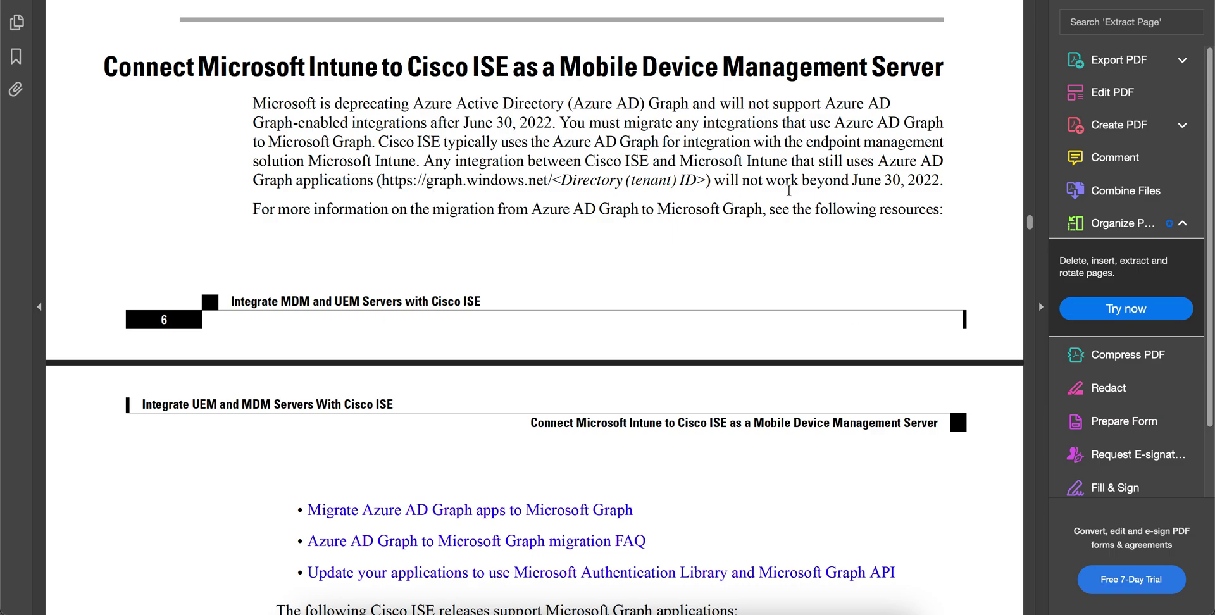
drag(942, 181, 859, 183)
click(838, 210)
- Examine which Cisco ISE releases and patches support Microsoft Graph applications
scroll(847, 241, down, 5)
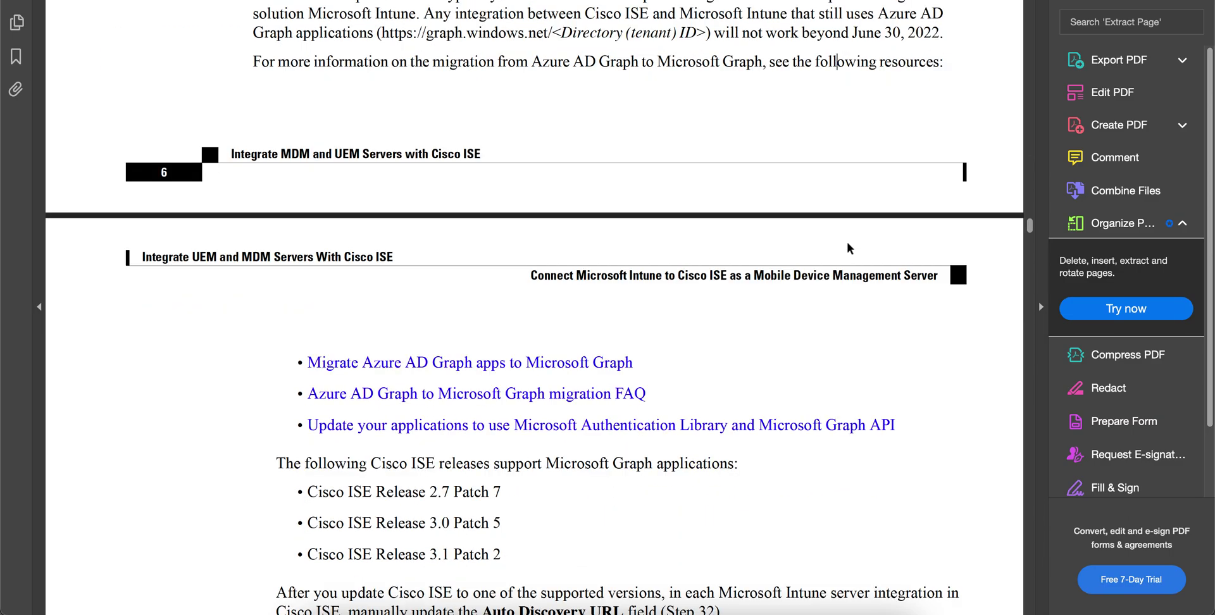
scroll(847, 241, down, 1)
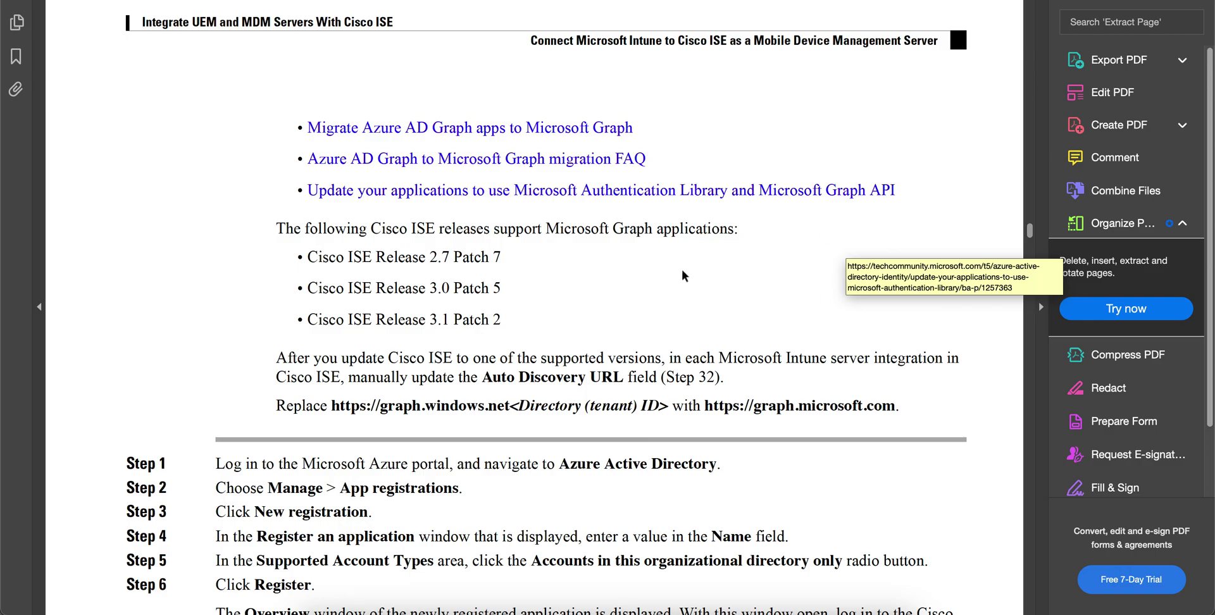
drag(415, 229, 583, 233)
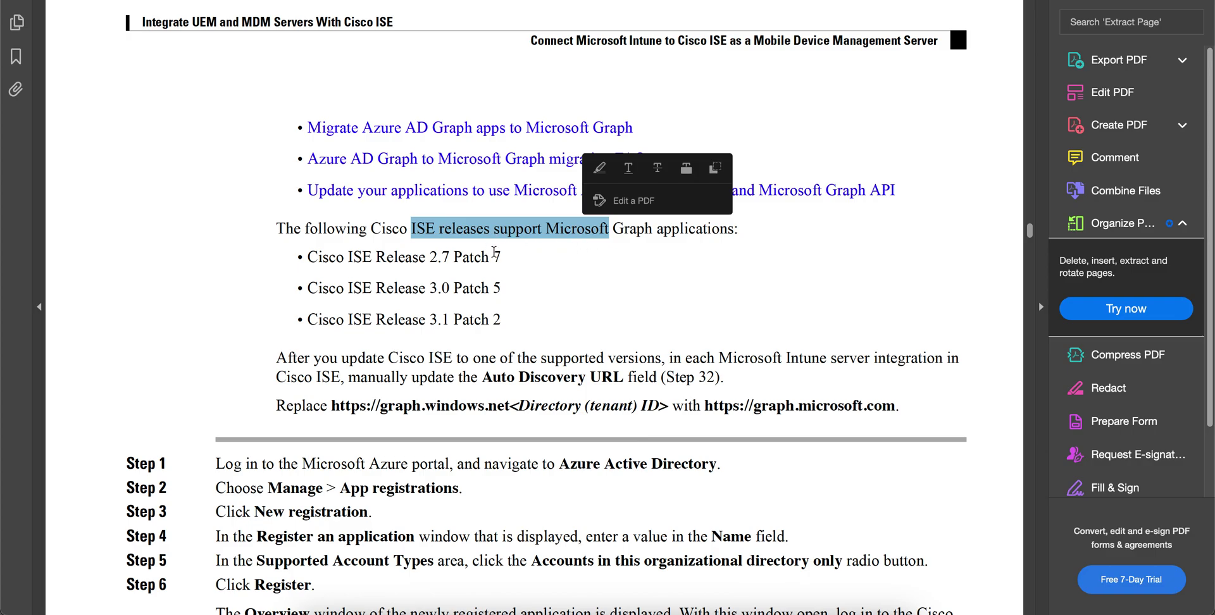
drag(504, 256, 399, 258)
click(539, 269)
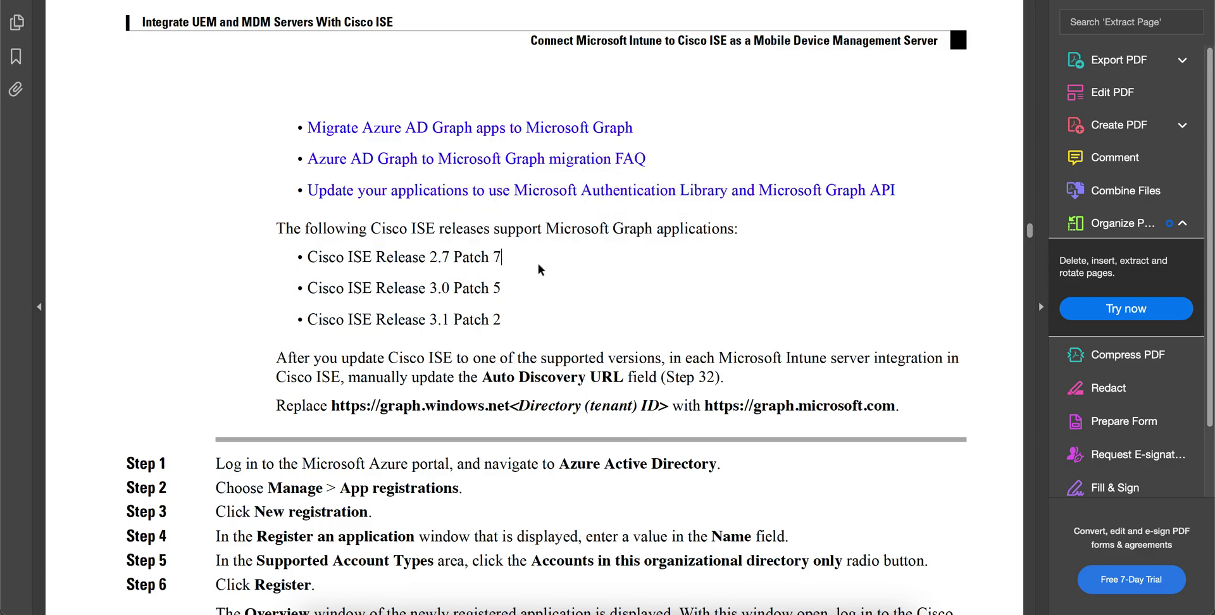
drag(504, 289, 376, 290)
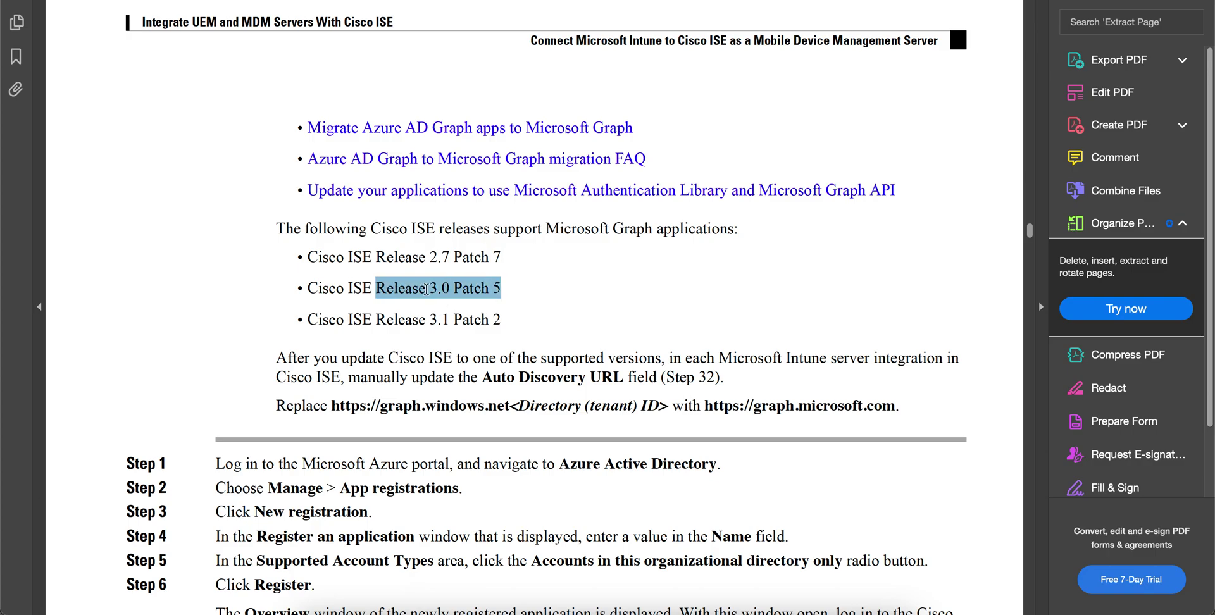
click(511, 301)
drag(505, 319, 376, 321)
click(542, 331)
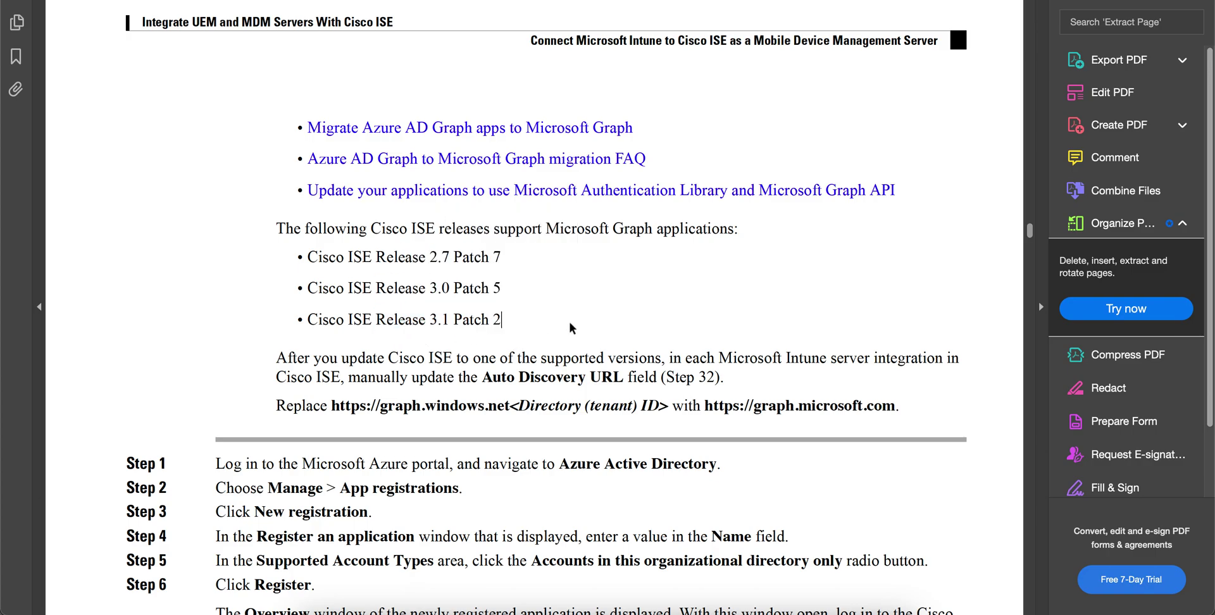
- Read the Auto Discovery URL update instruction and the procedure for registering the application in Azure Active Directory
scroll(655, 307, down, 3)
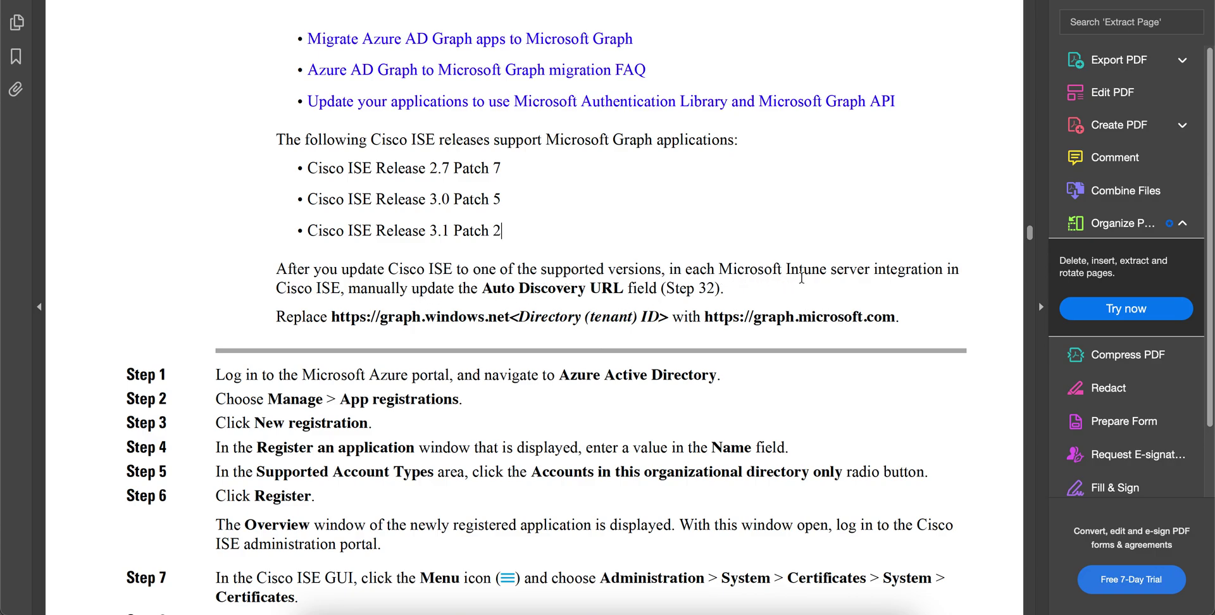
drag(348, 289, 625, 289)
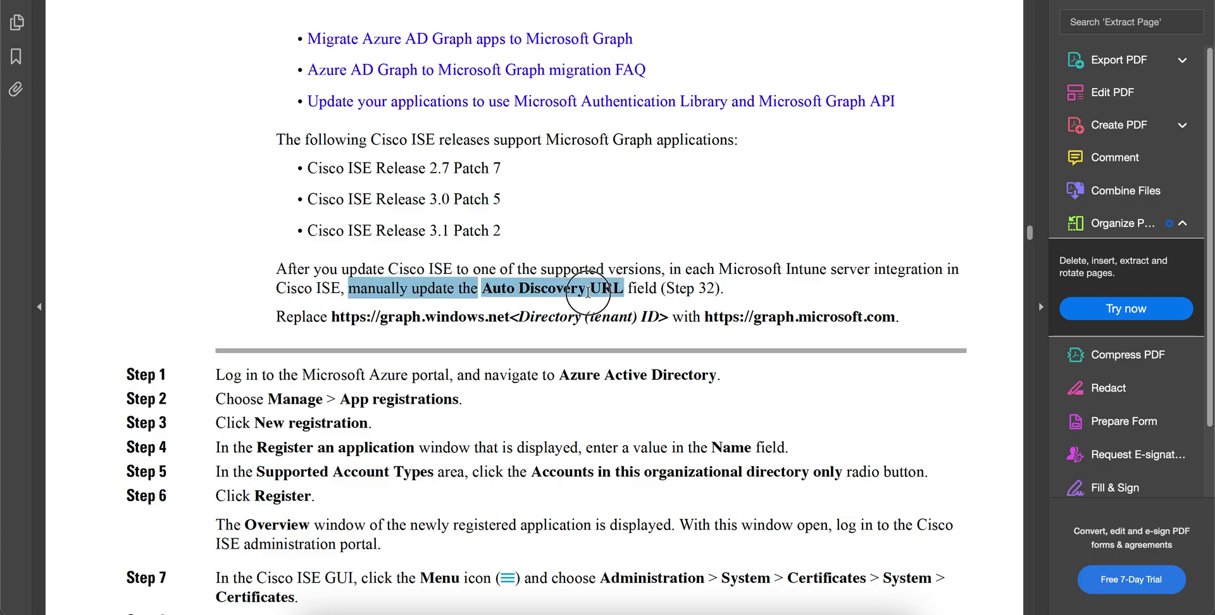
click(723, 292)
drag(723, 290, 677, 291)
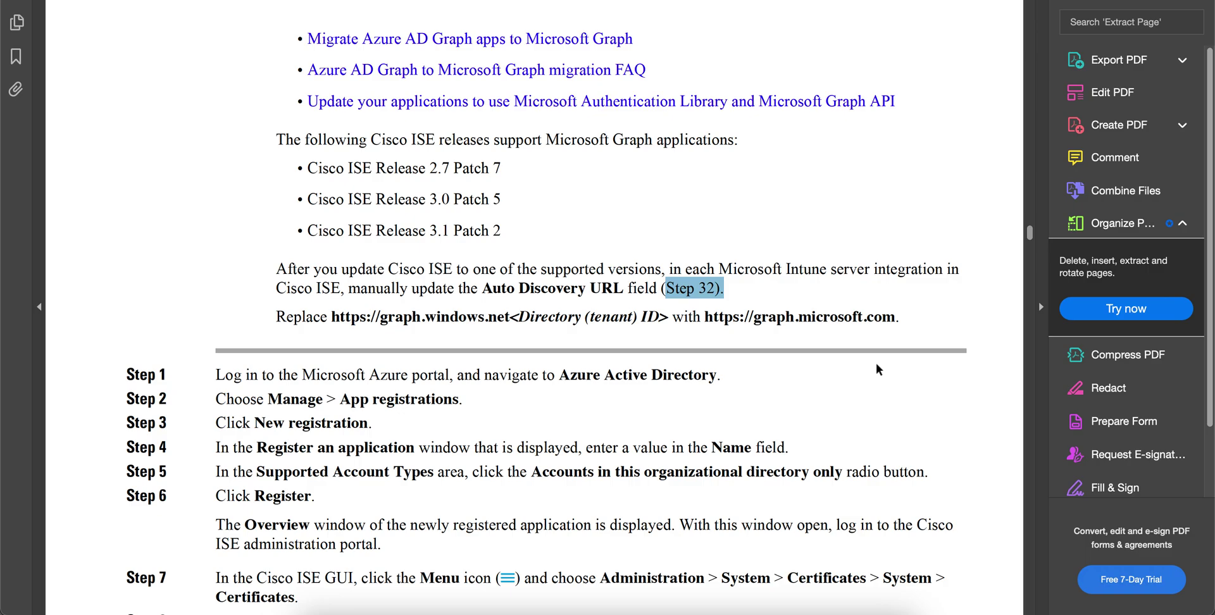
scroll(876, 365, down, 5)
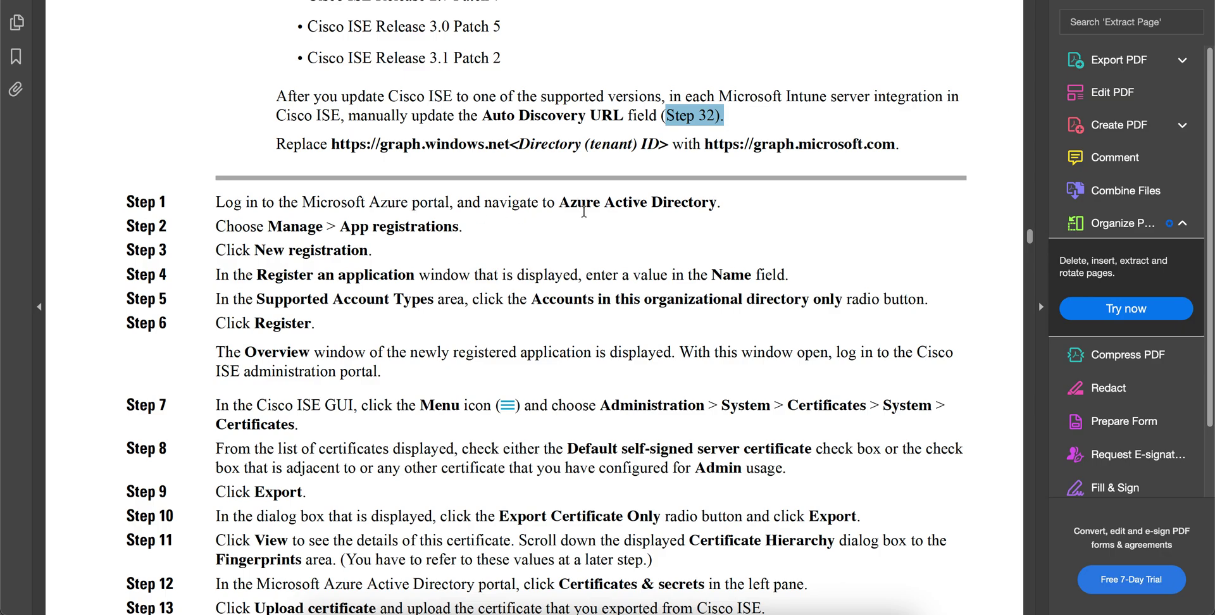
drag(689, 210, 508, 203)
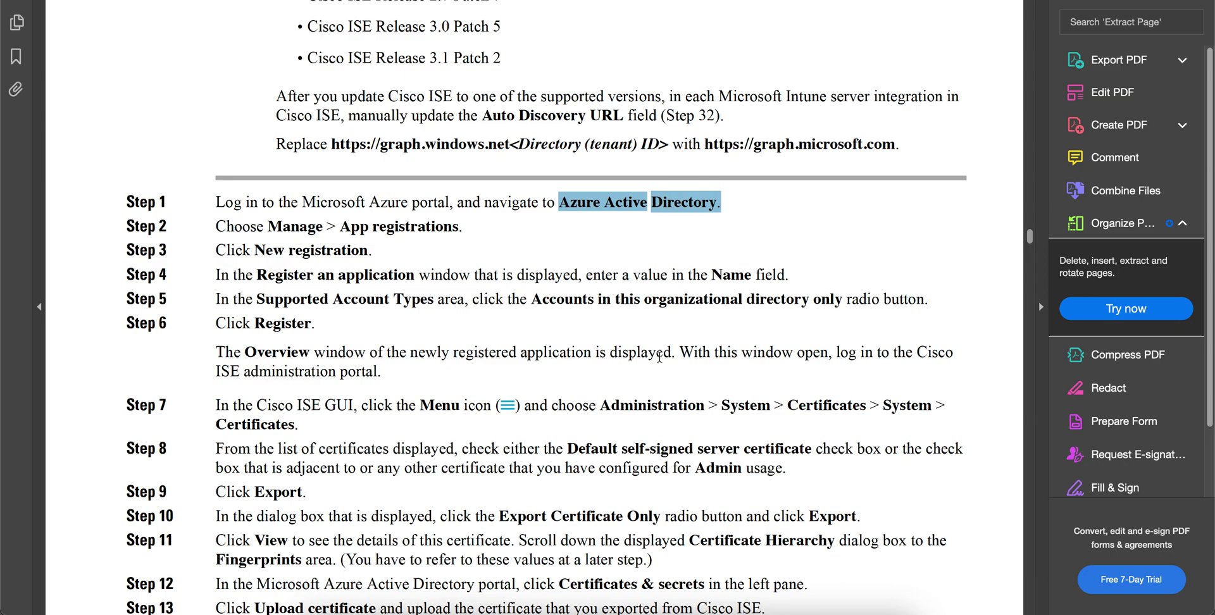
scroll(658, 357, down, 4)
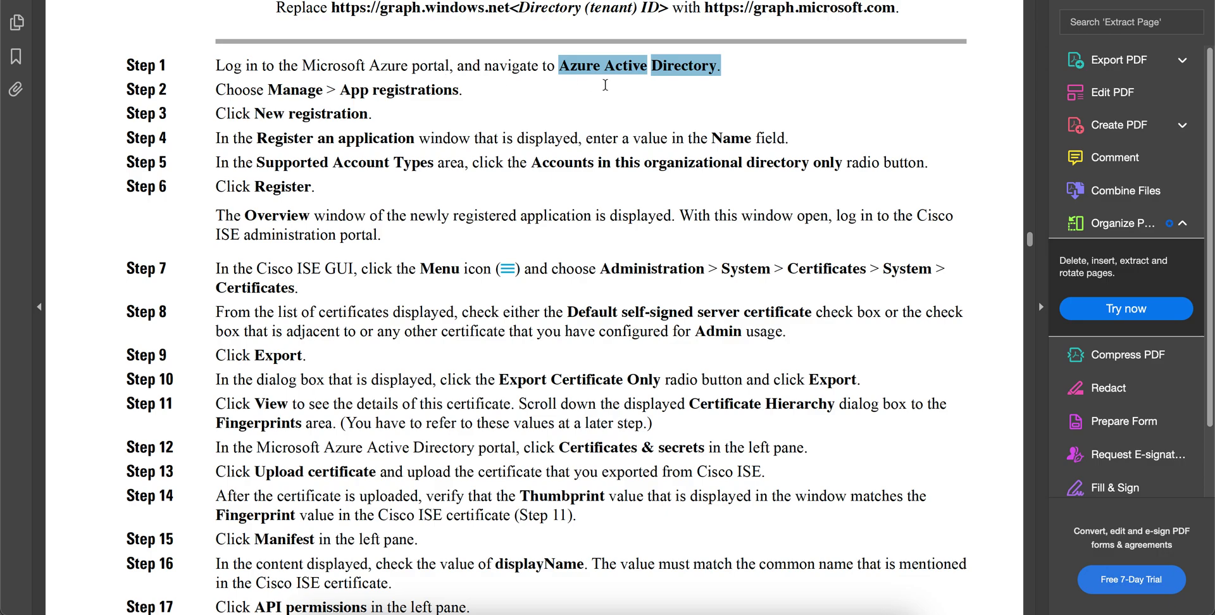
- Switch to the Microsoft Azure portal in the browser and open all app registrations of Azure Active Directory
click(578, 609)
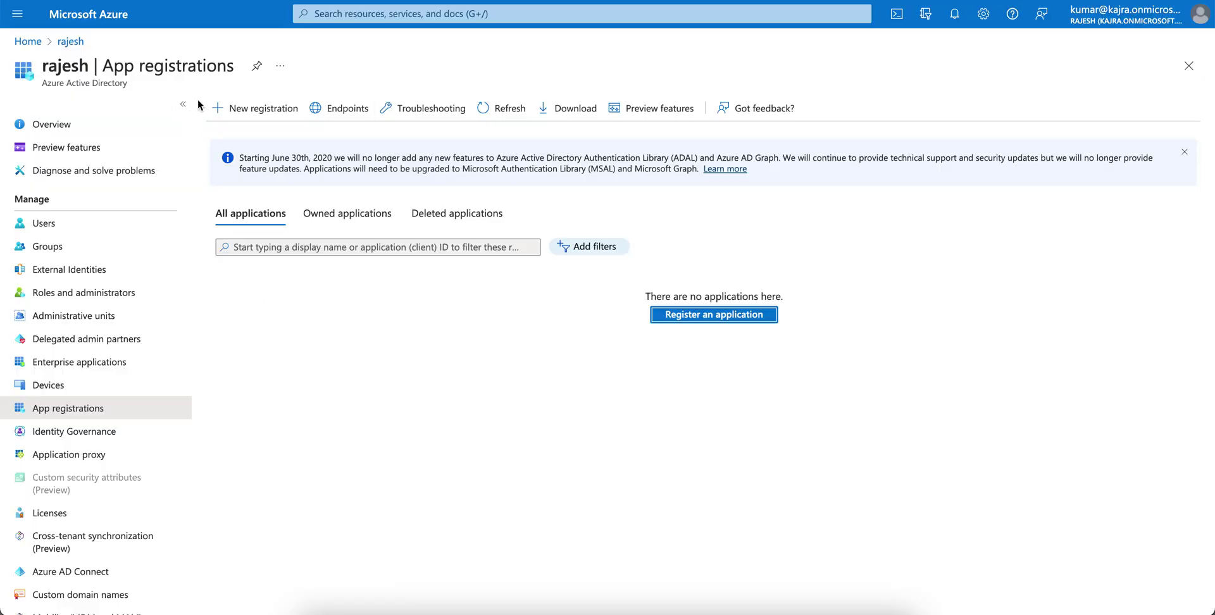
click(28, 41)
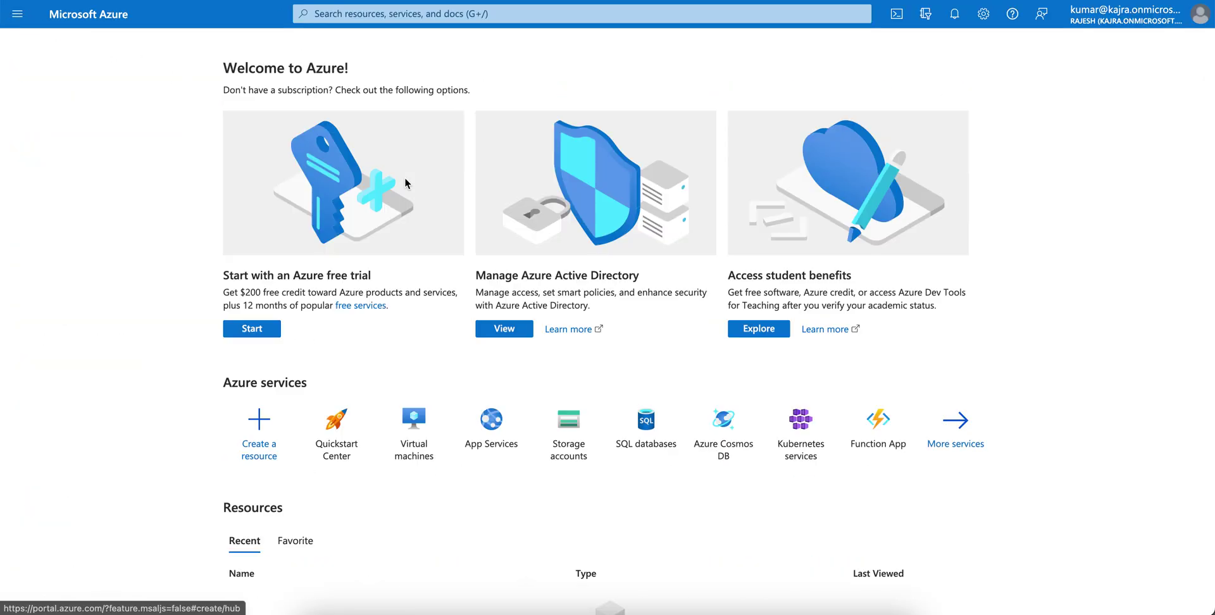
click(17, 14)
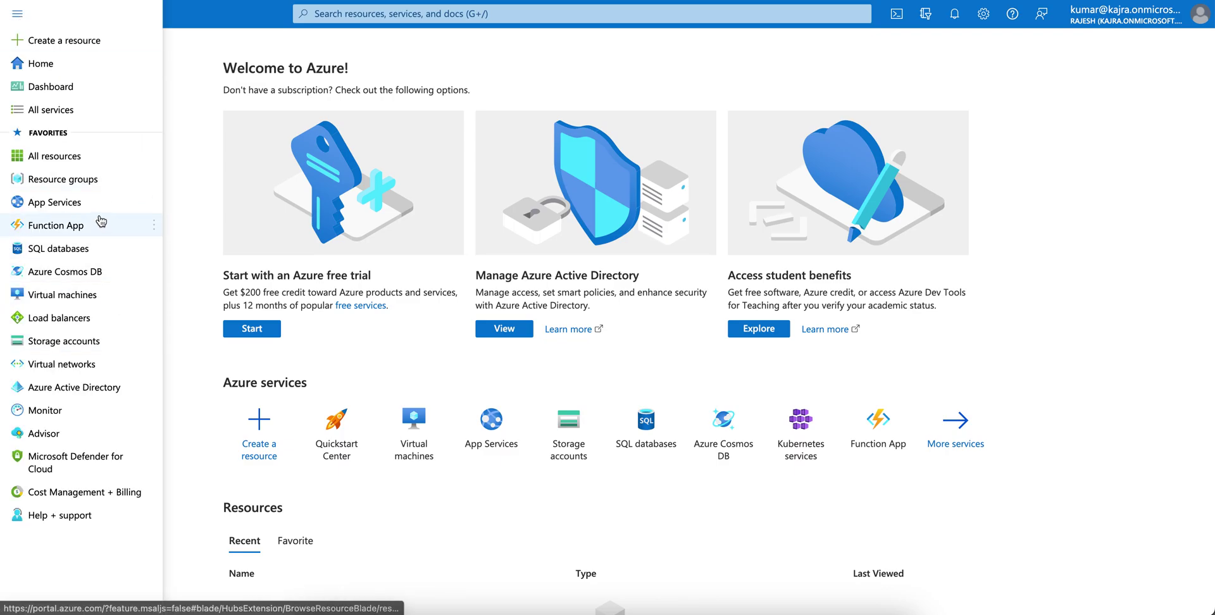
click(97, 389)
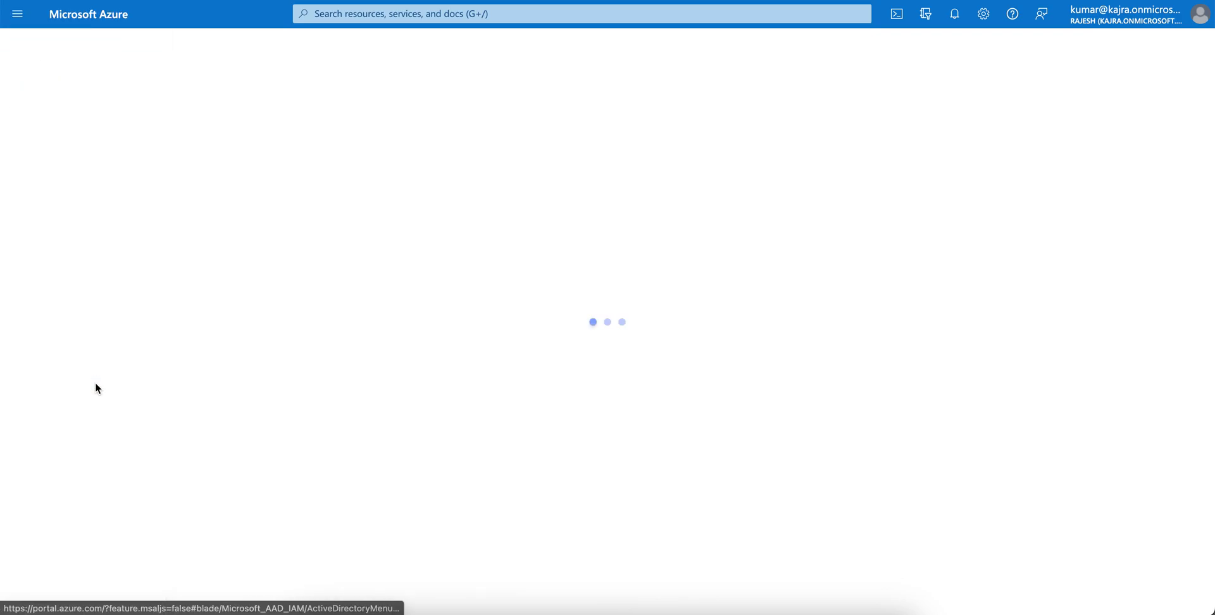
click(127, 408)
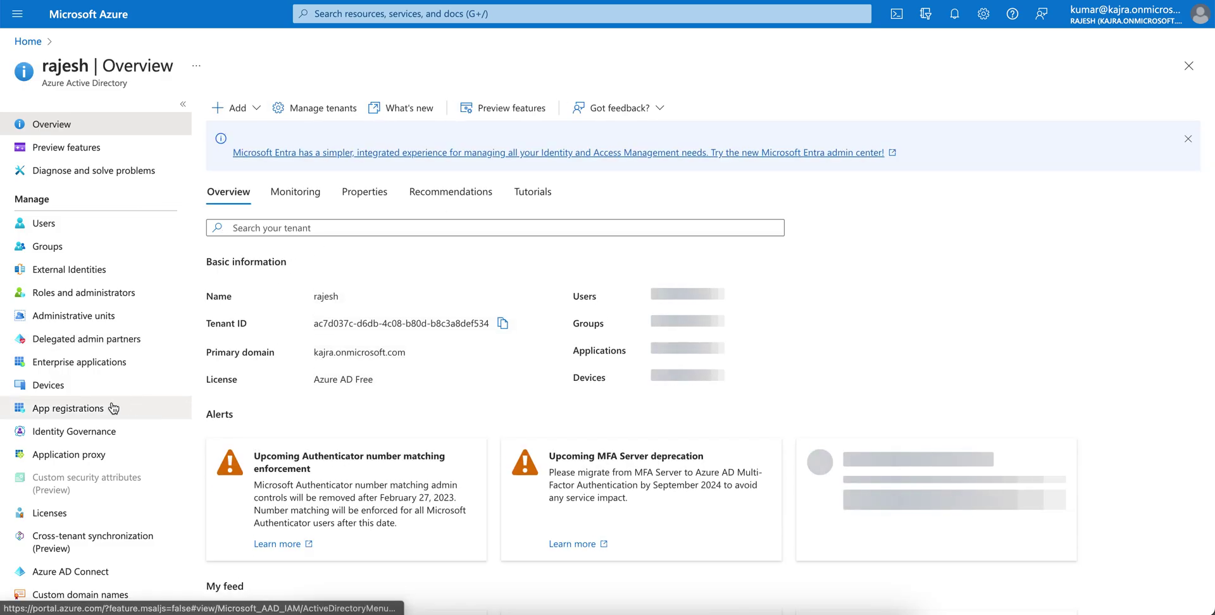
click(252, 214)
- Register a new application named Cisco_ISE for accounts in this organizational directory only
click(261, 110)
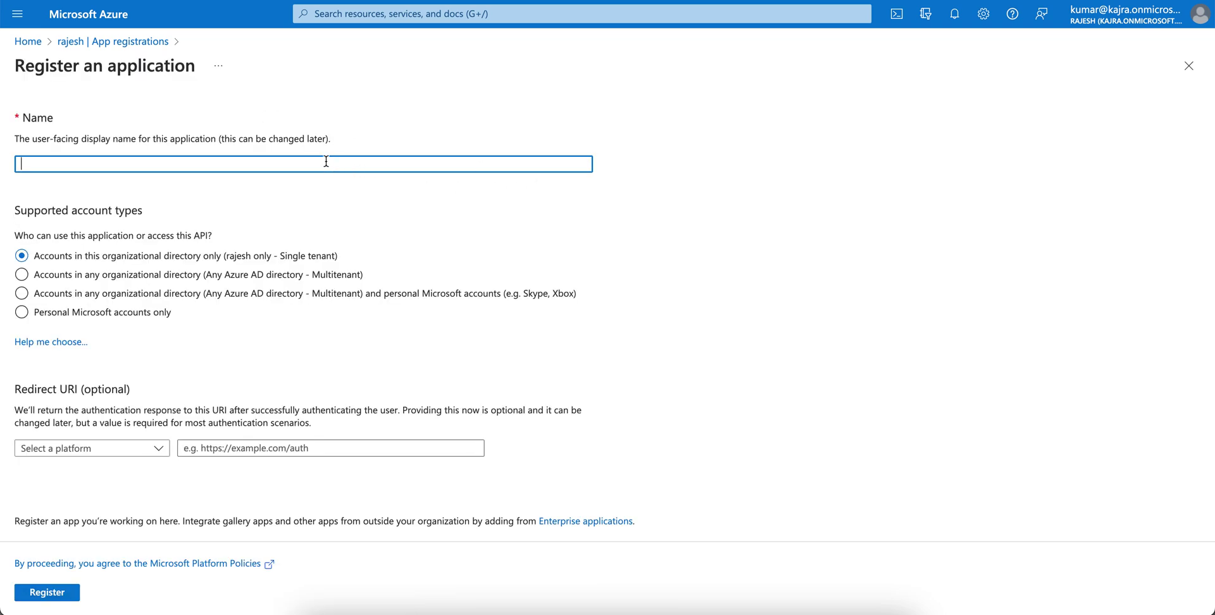
text(Intune)
text(Cisco_ISE)
click(238, 203)
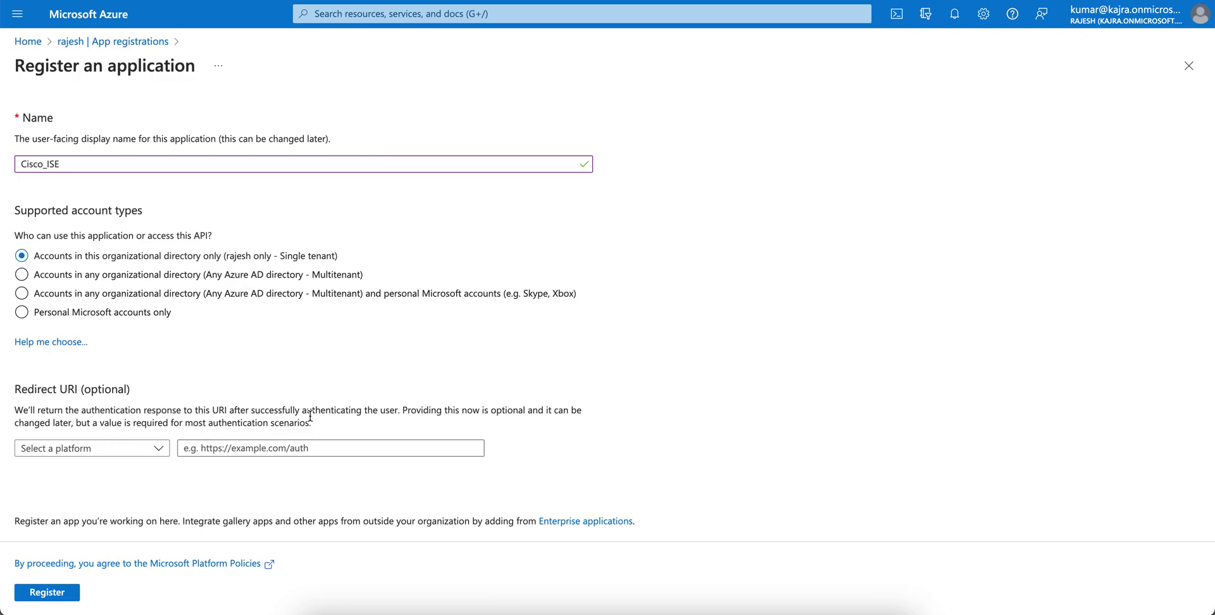
click(67, 595)
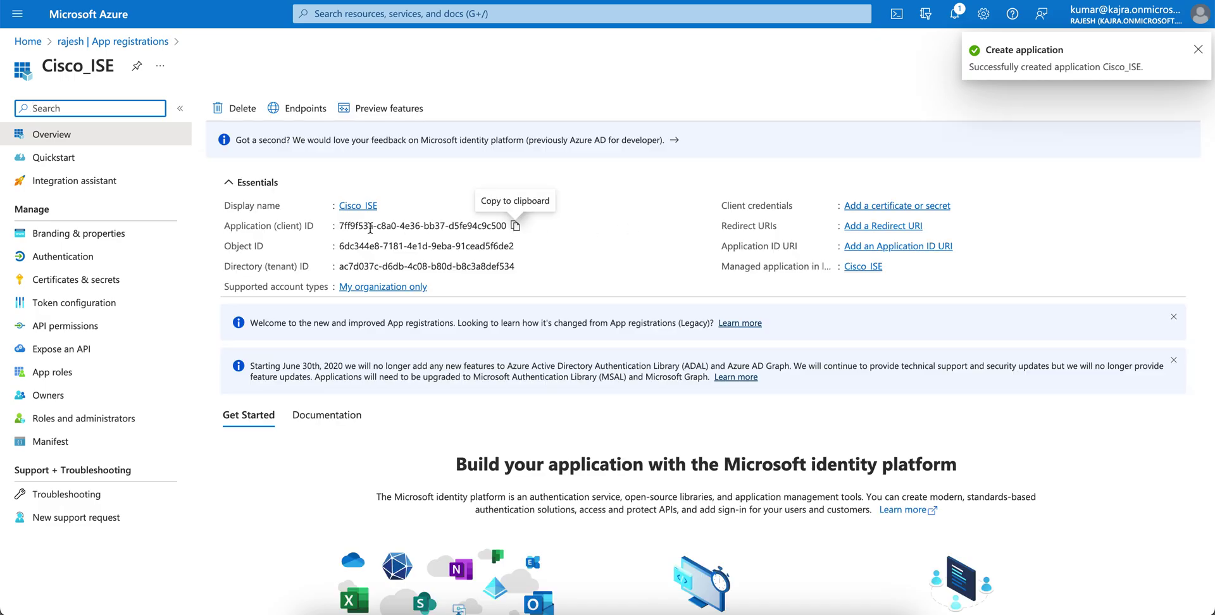
- Examine the Cisco_ISE application's client and object IDs and its endpoints, including the OAuth 2.0 token endpoint (v2)
drag(343, 228, 444, 227)
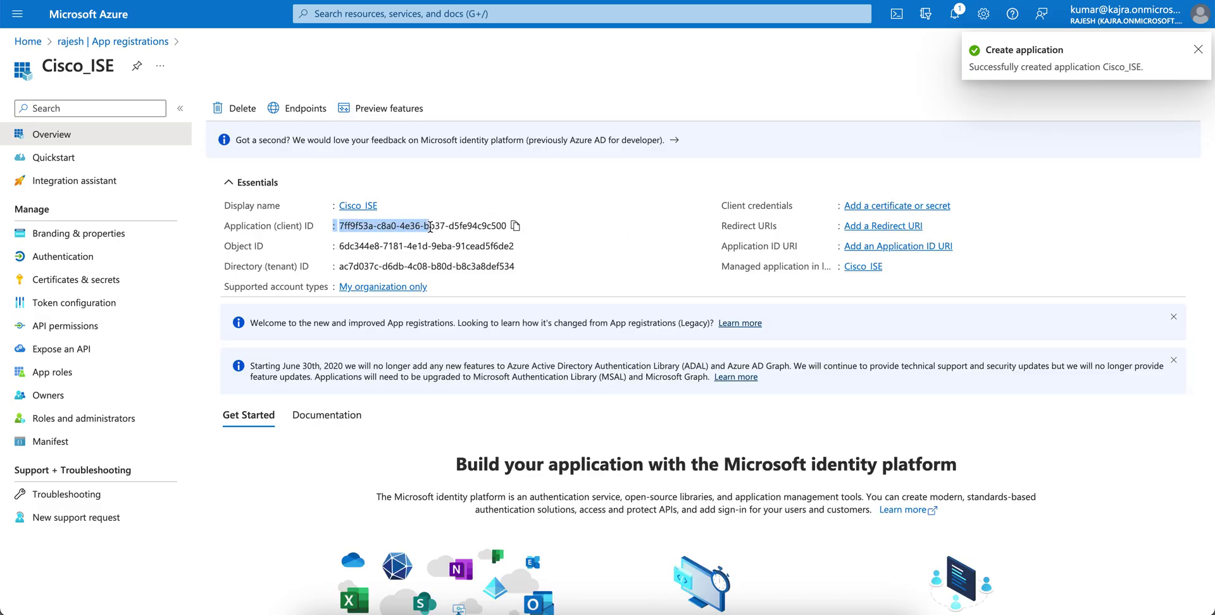
drag(349, 246, 450, 248)
click(375, 264)
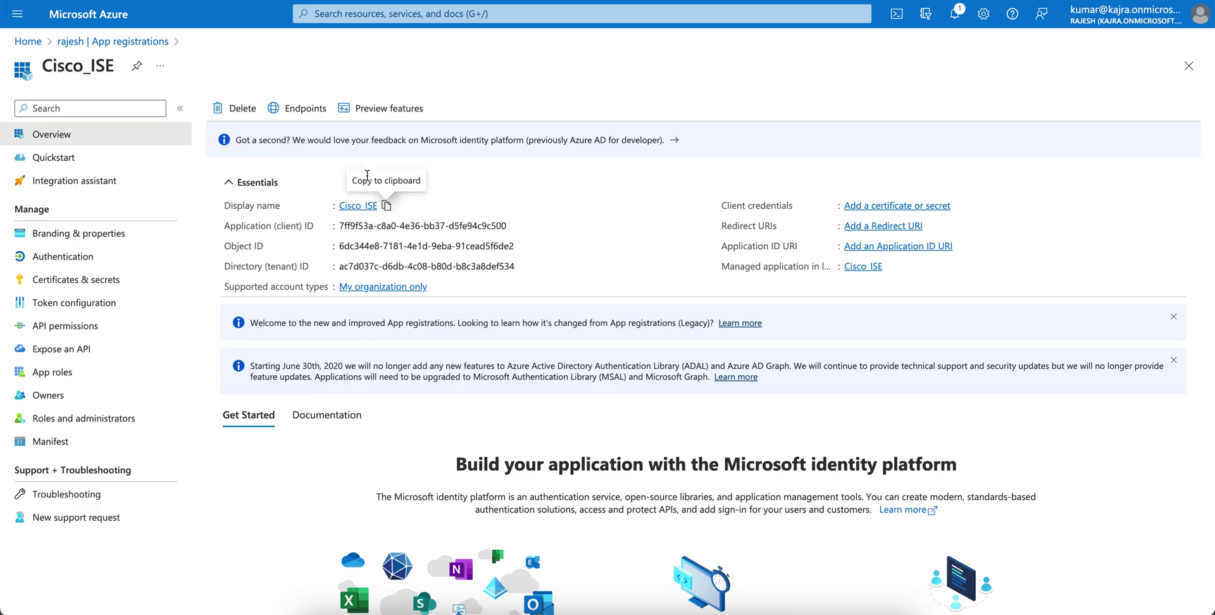
click(306, 111)
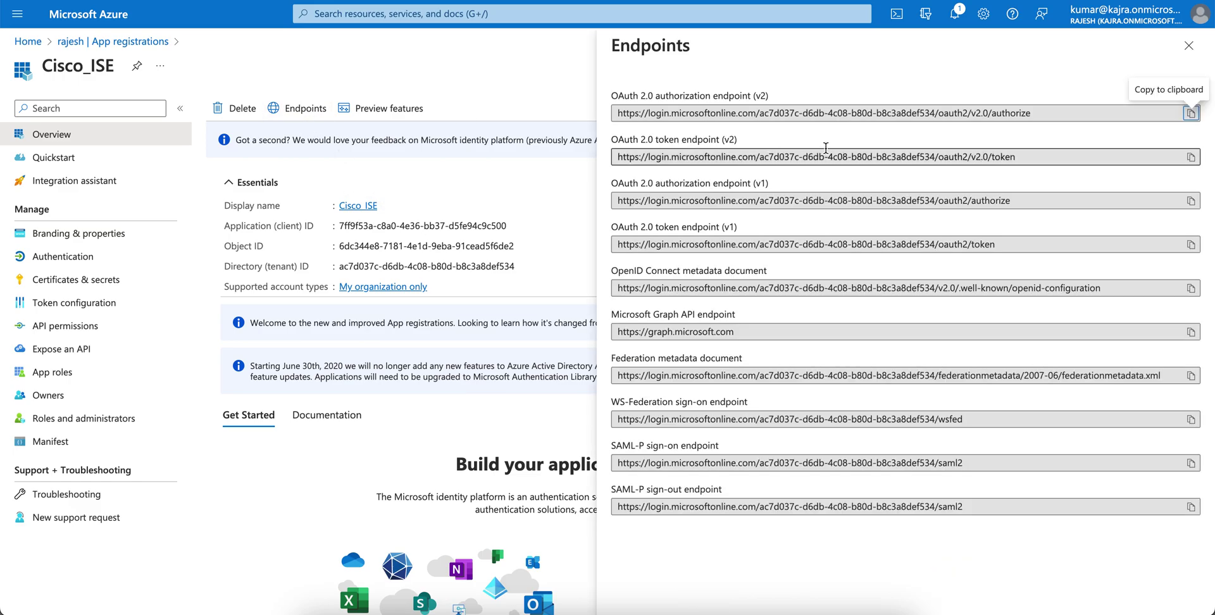
drag(688, 157, 943, 171)
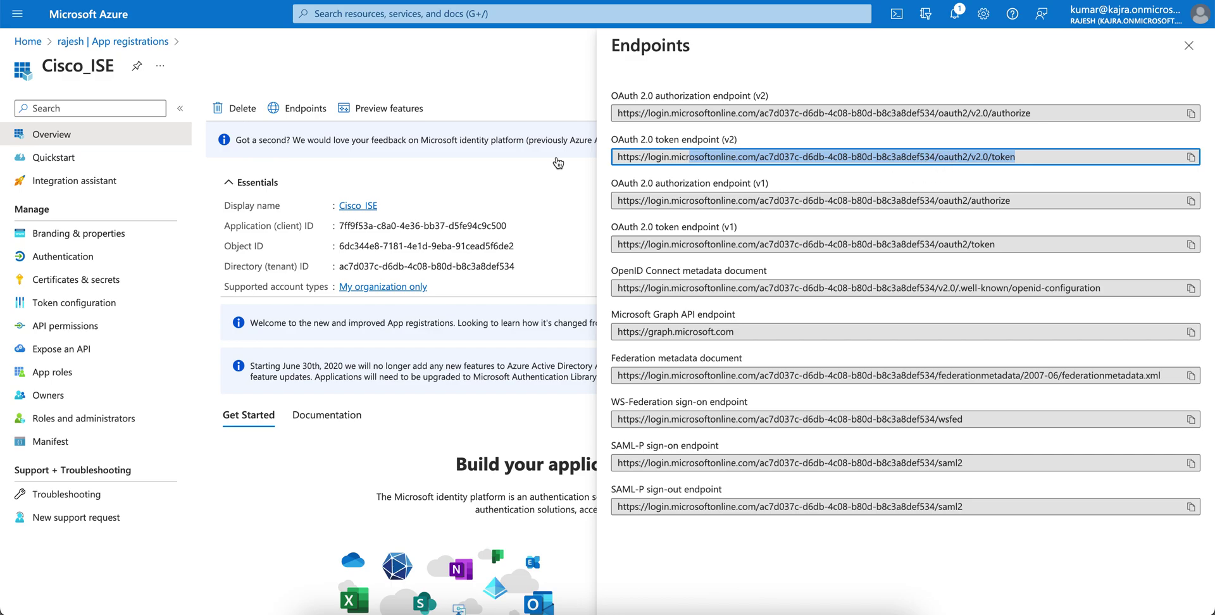
- Open the certificates list in the Cisco_ISE application's Certificates & secrets settings
click(107, 330)
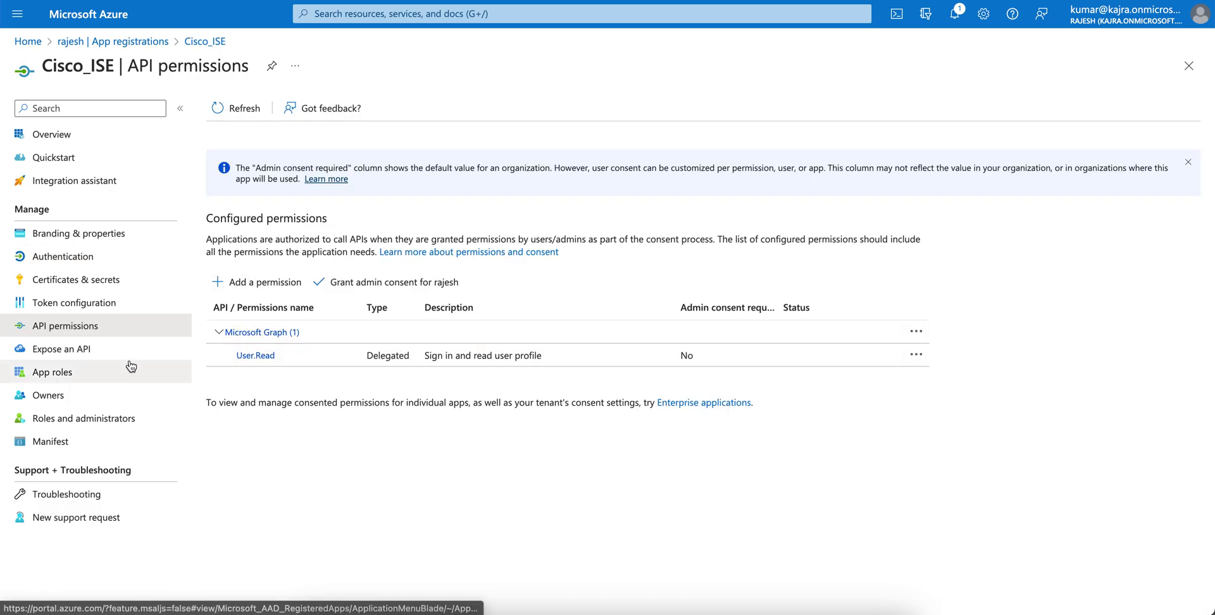
click(115, 280)
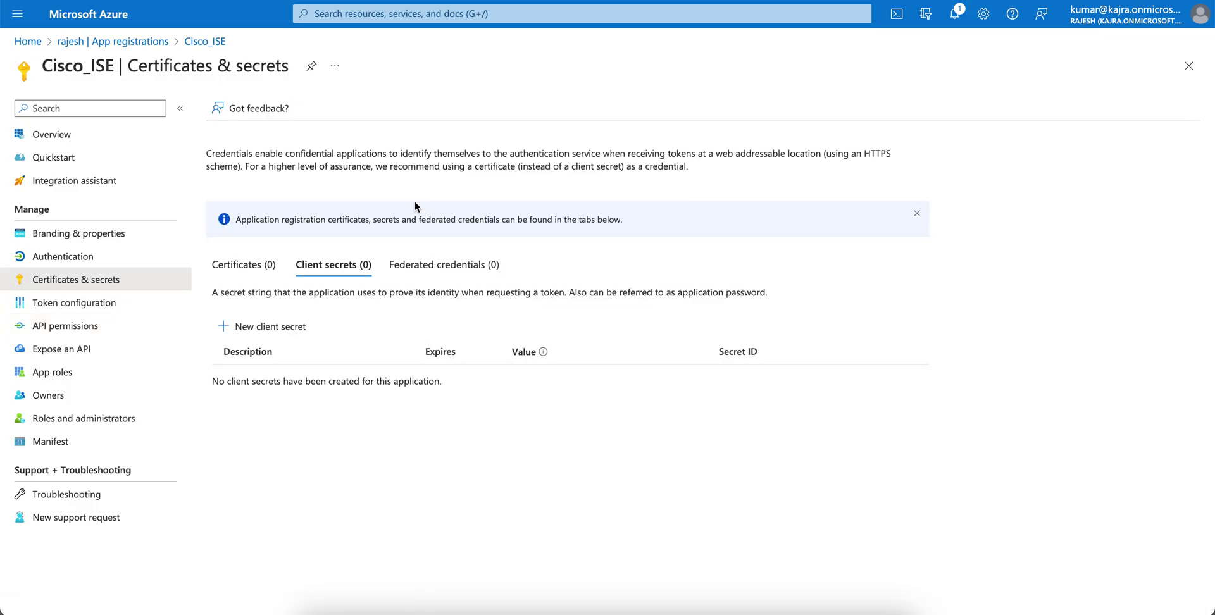
click(273, 263)
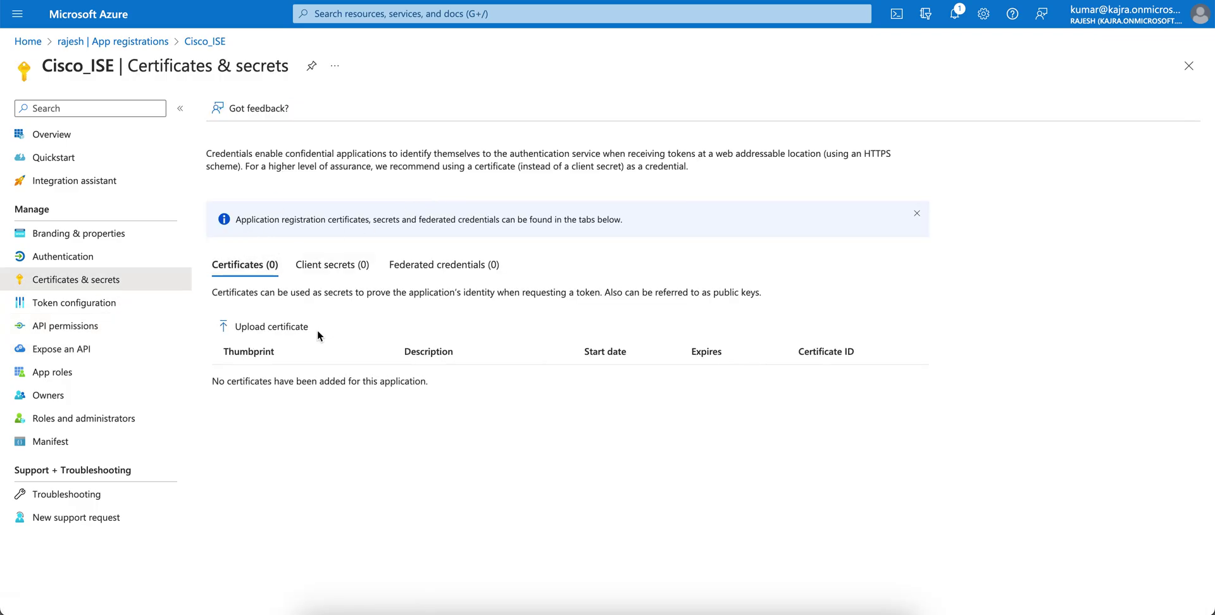
click(295, 327)
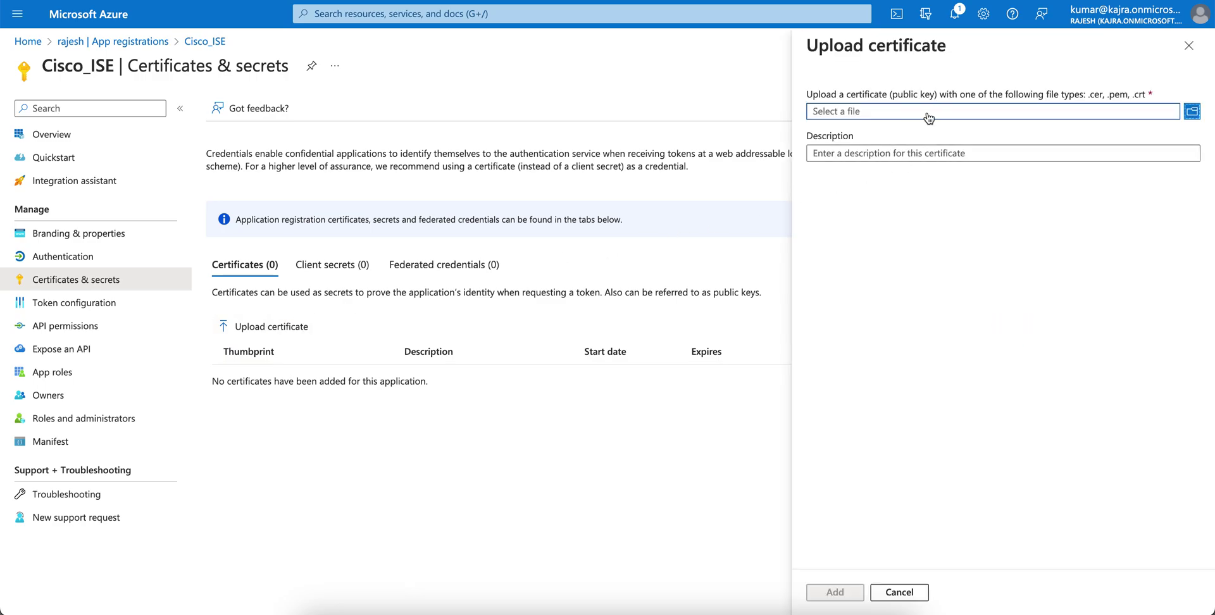
click(927, 118)
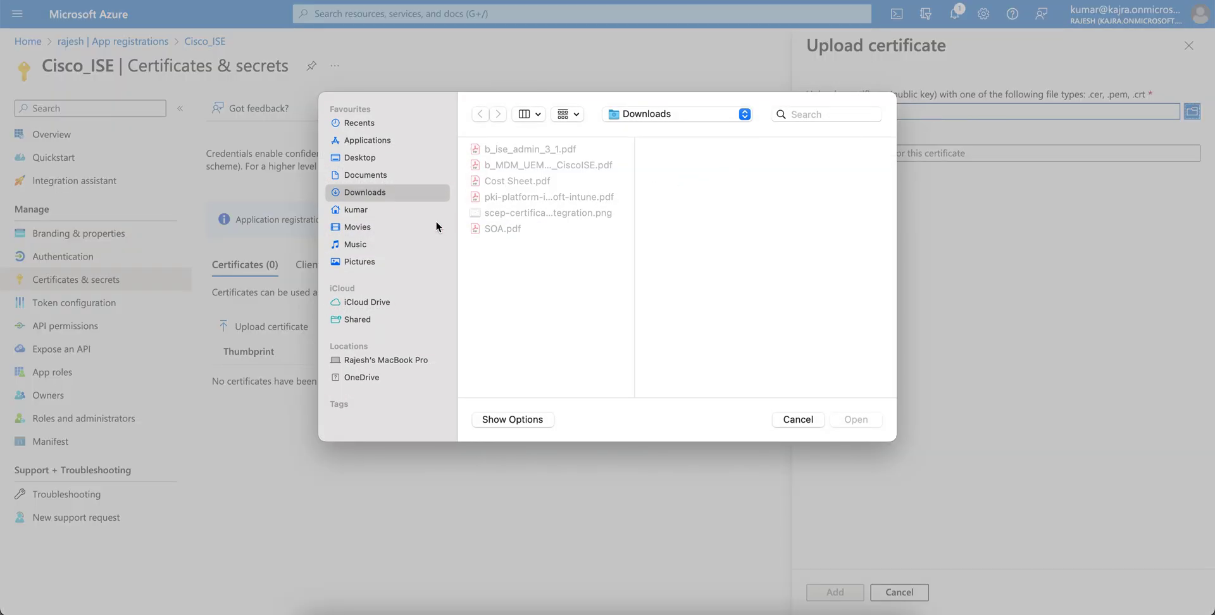
click(374, 161)
click(394, 192)
click(800, 420)
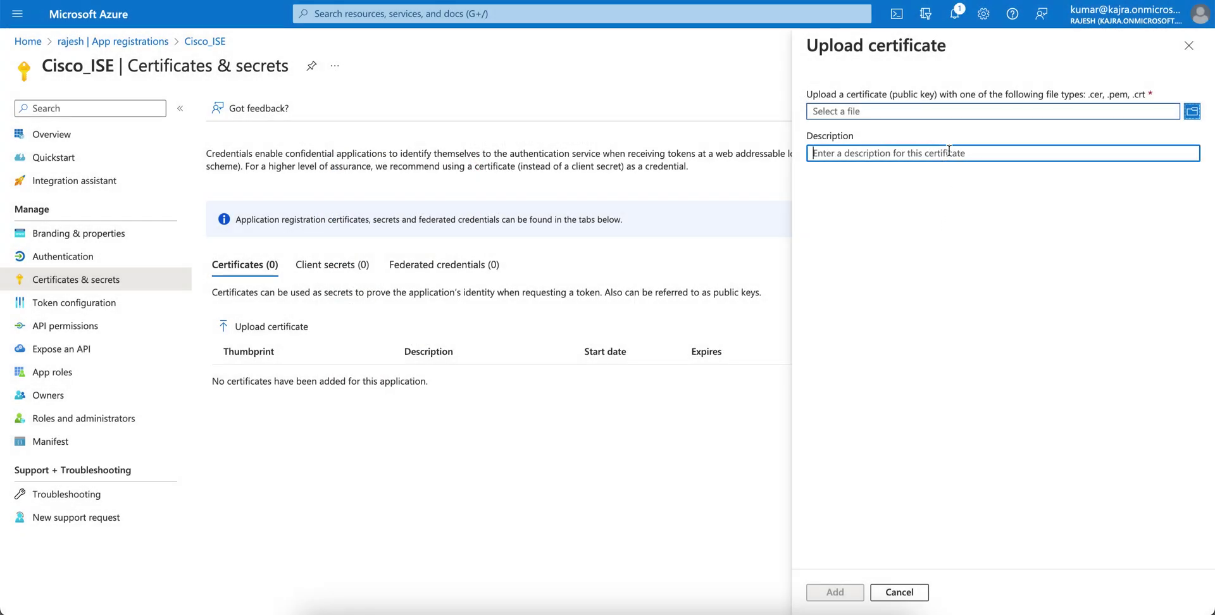
click(911, 594)
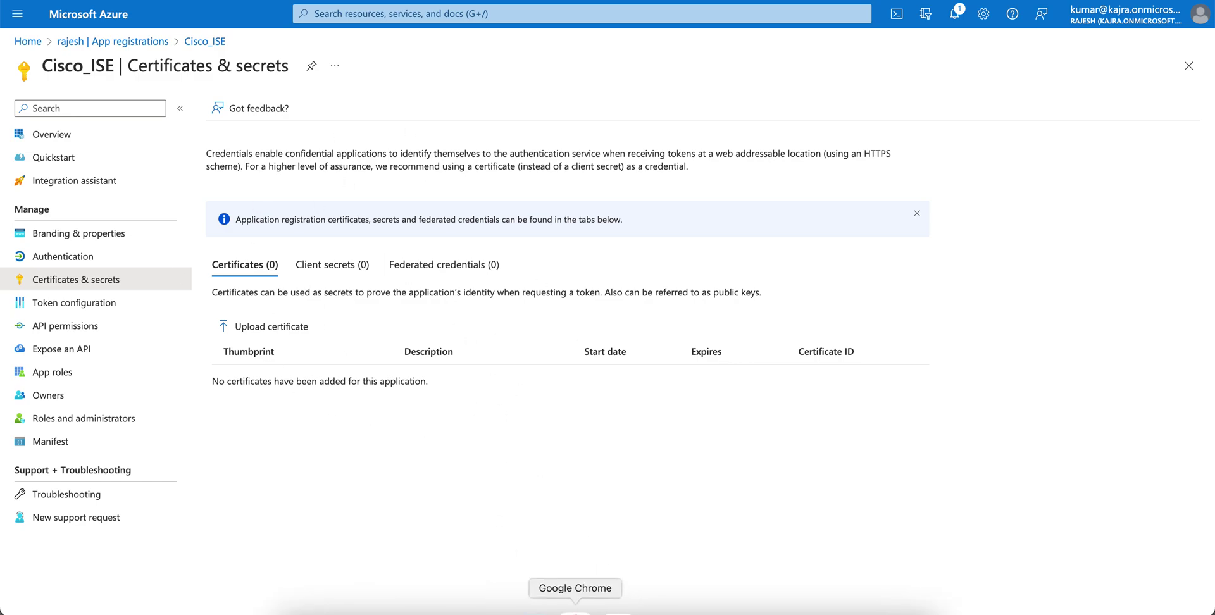
- Switch to the Cisco ISE integration guide in Adobe Acrobat Reader and review Steps 1 to 8 on app registration and certificate selection
click(796, 612)
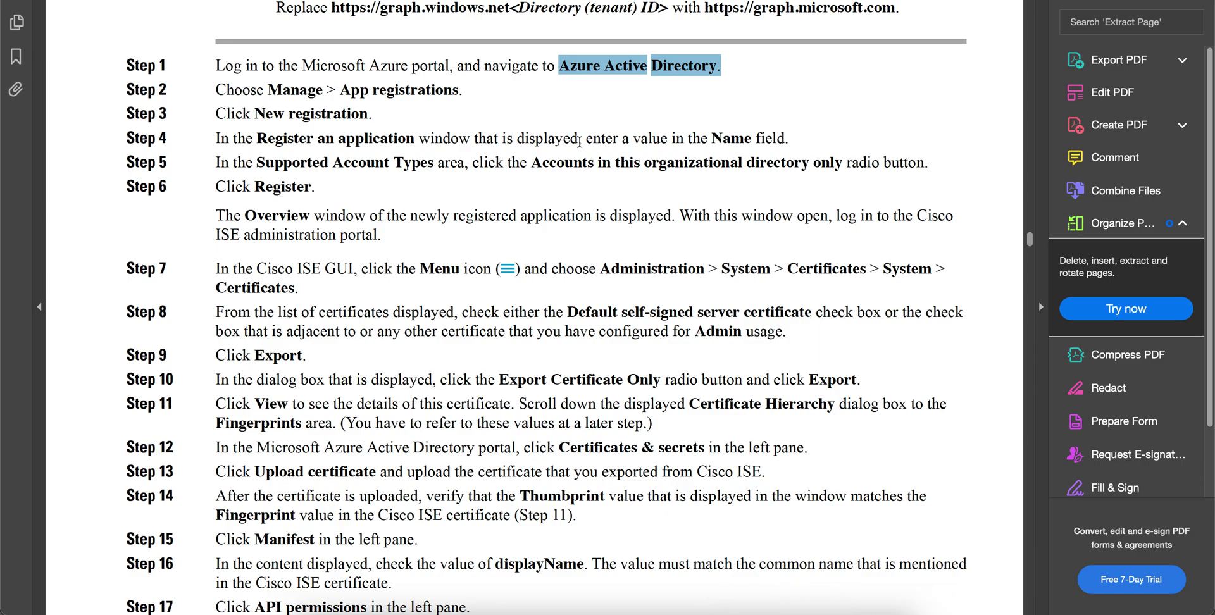
click(437, 90)
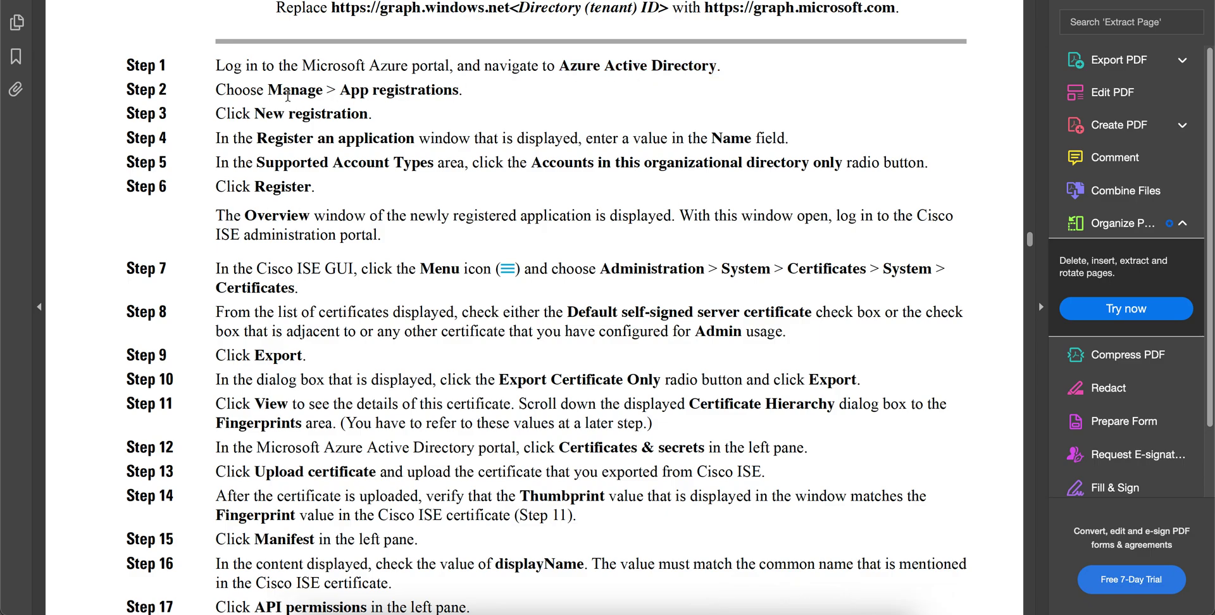
drag(291, 95, 459, 91)
drag(329, 133, 533, 172)
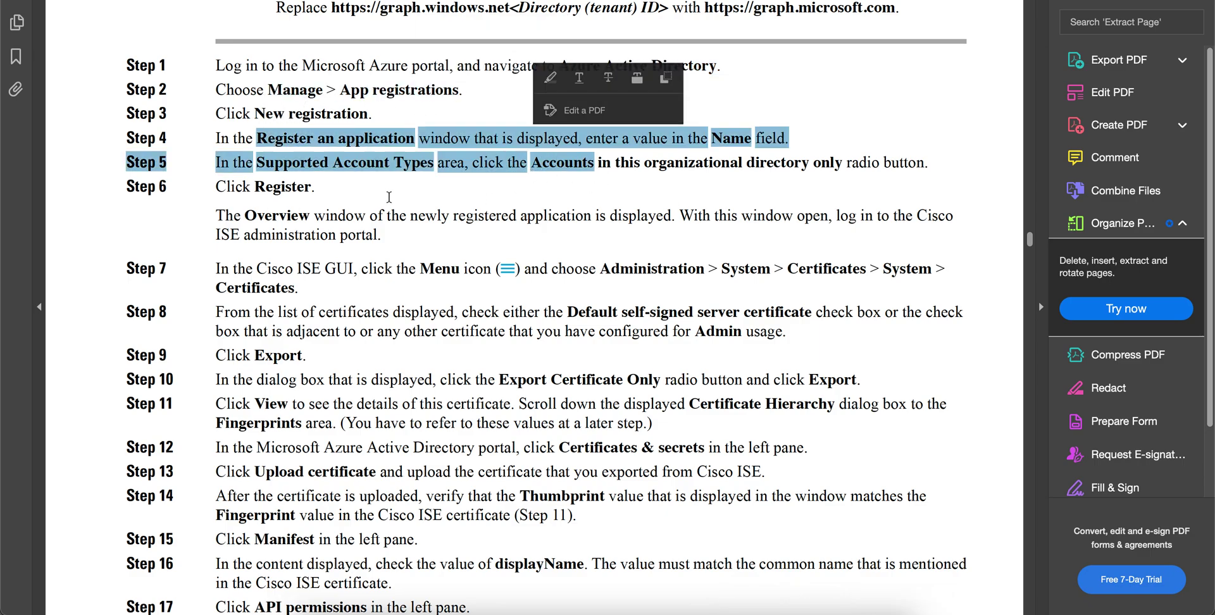
click(341, 194)
drag(247, 216, 402, 222)
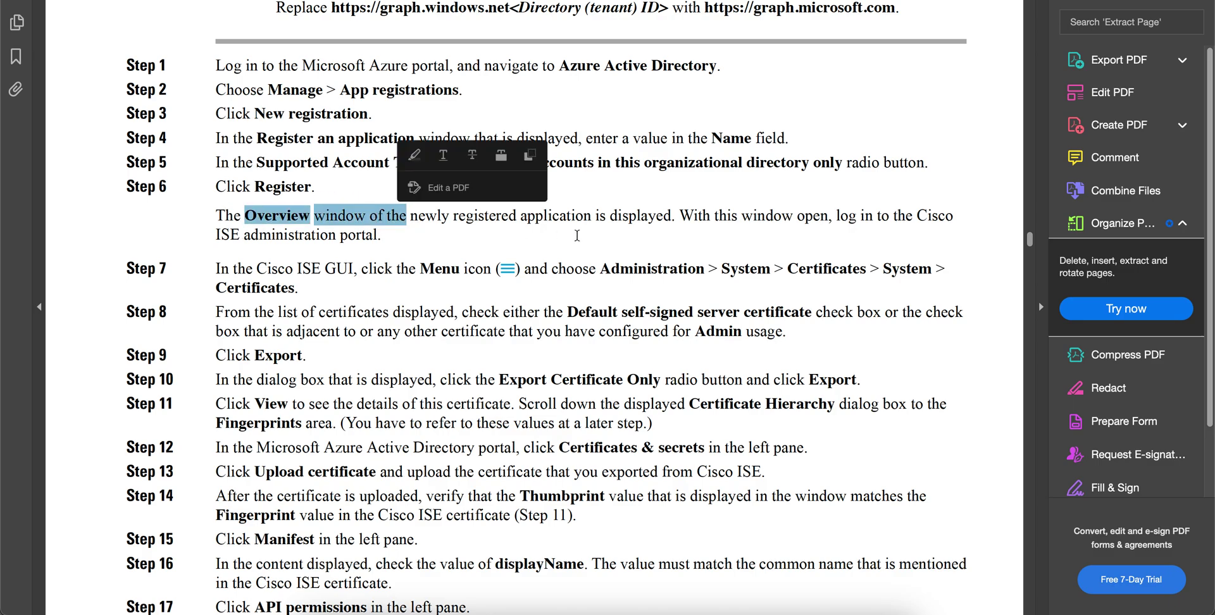
click(841, 219)
double_click(845, 217)
drag(382, 235, 213, 239)
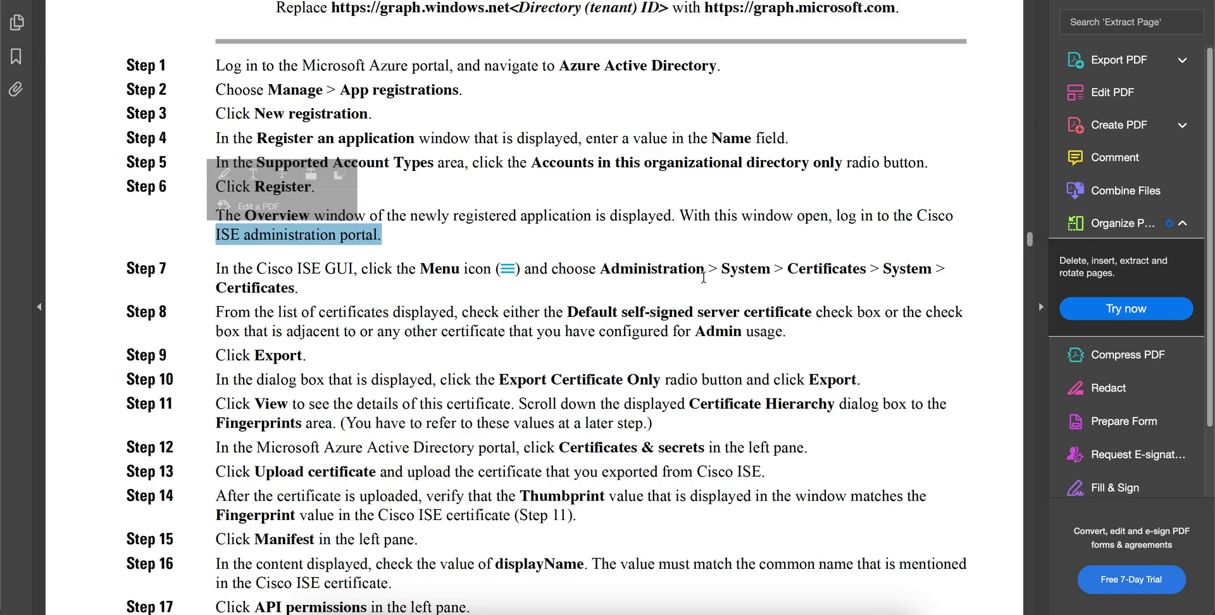
drag(327, 273, 213, 286)
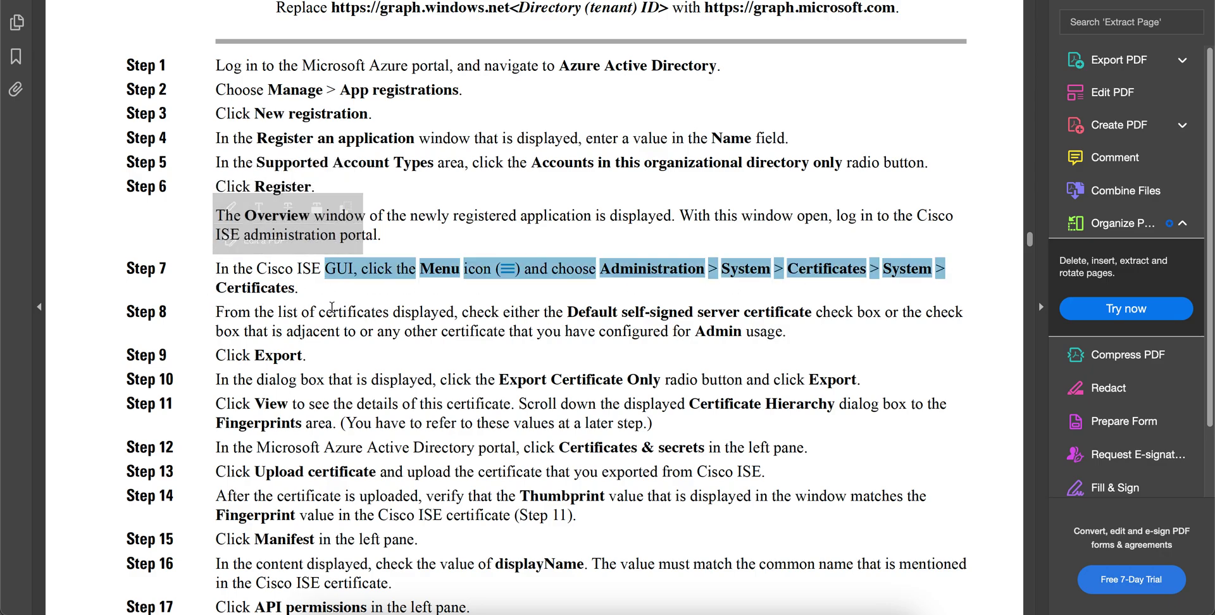
drag(568, 311, 811, 313)
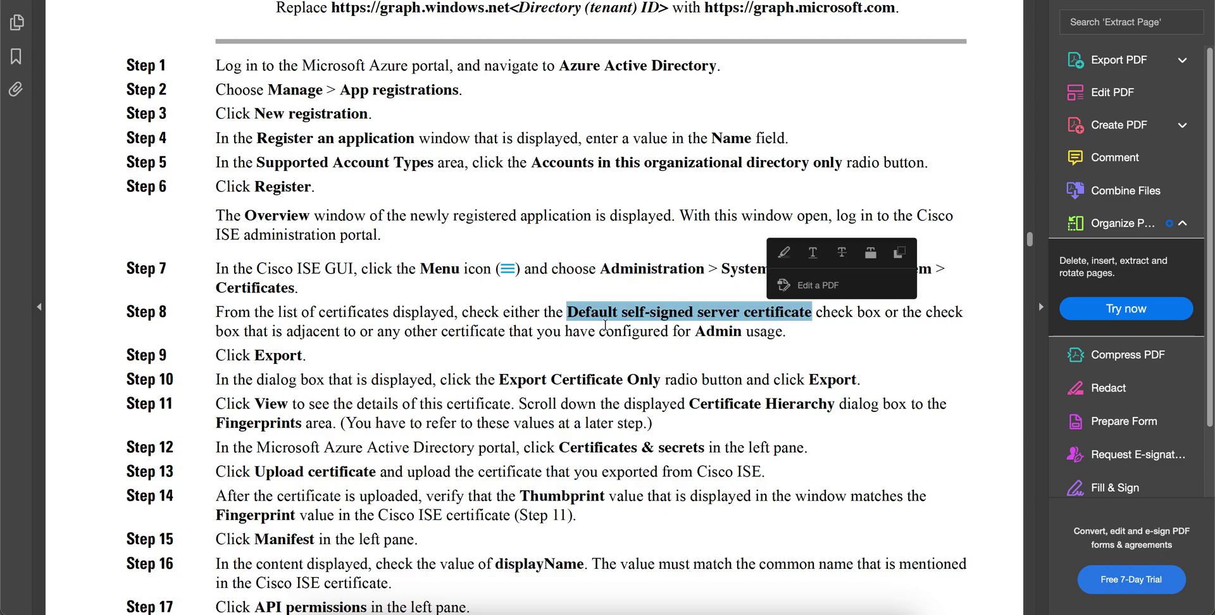
click(560, 326)
scroll(560, 326, down, 3)
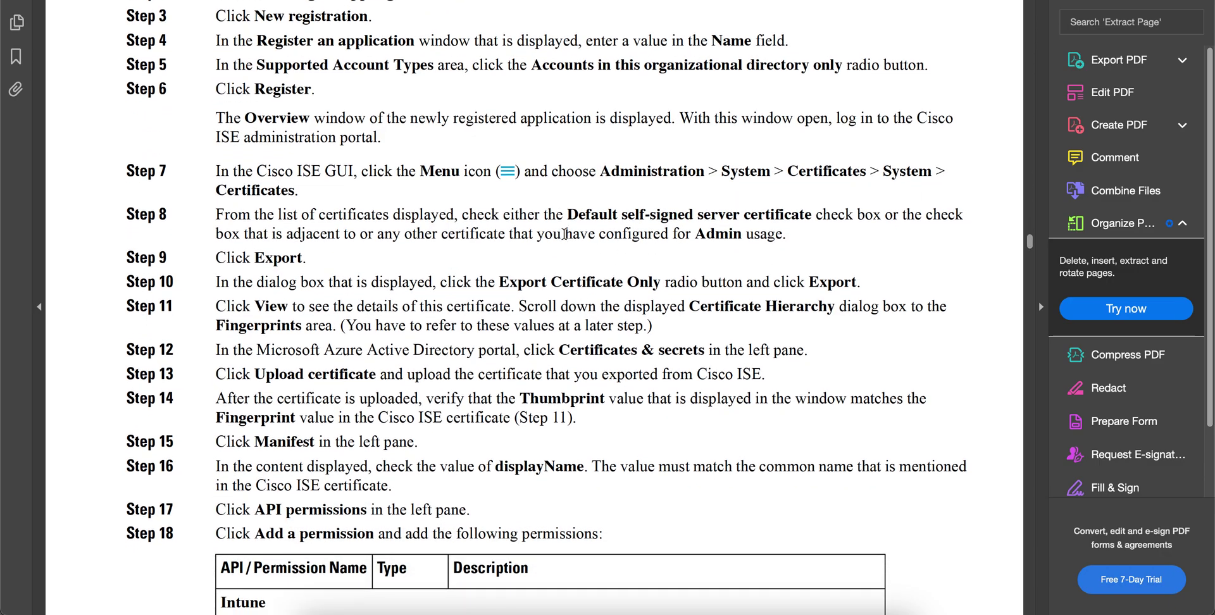
- Read Steps 8 to 12 of the guide on exporting the ISE certificate and opening Certificates & secrets in Azure
drag(564, 217, 722, 219)
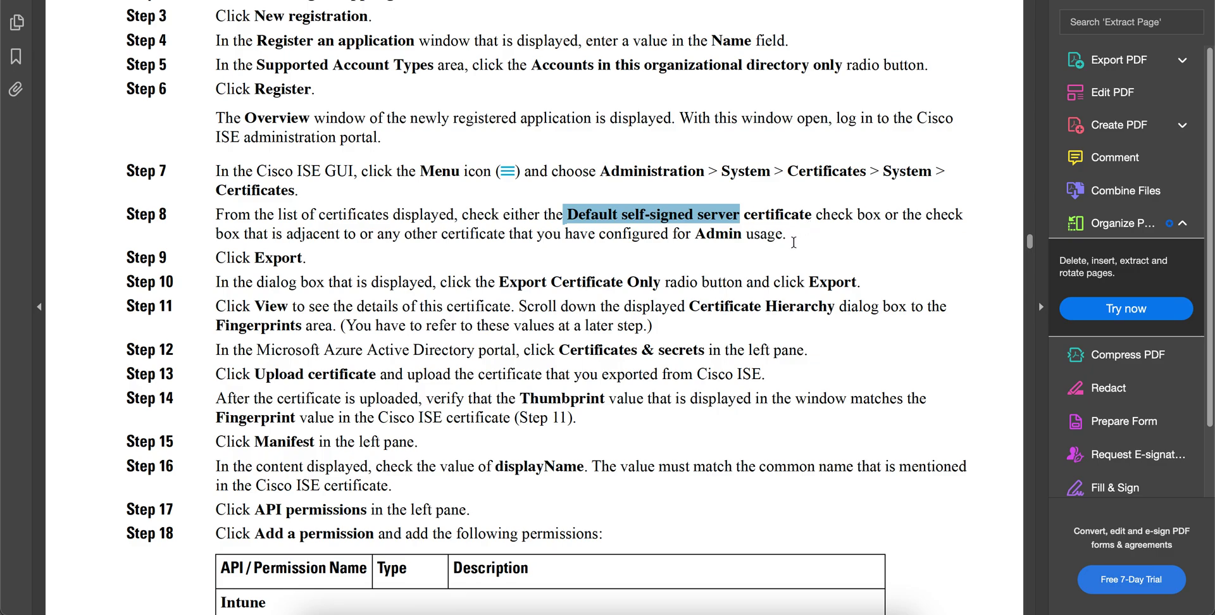
scroll(793, 243, down, 2)
scroll(793, 242, down, 2)
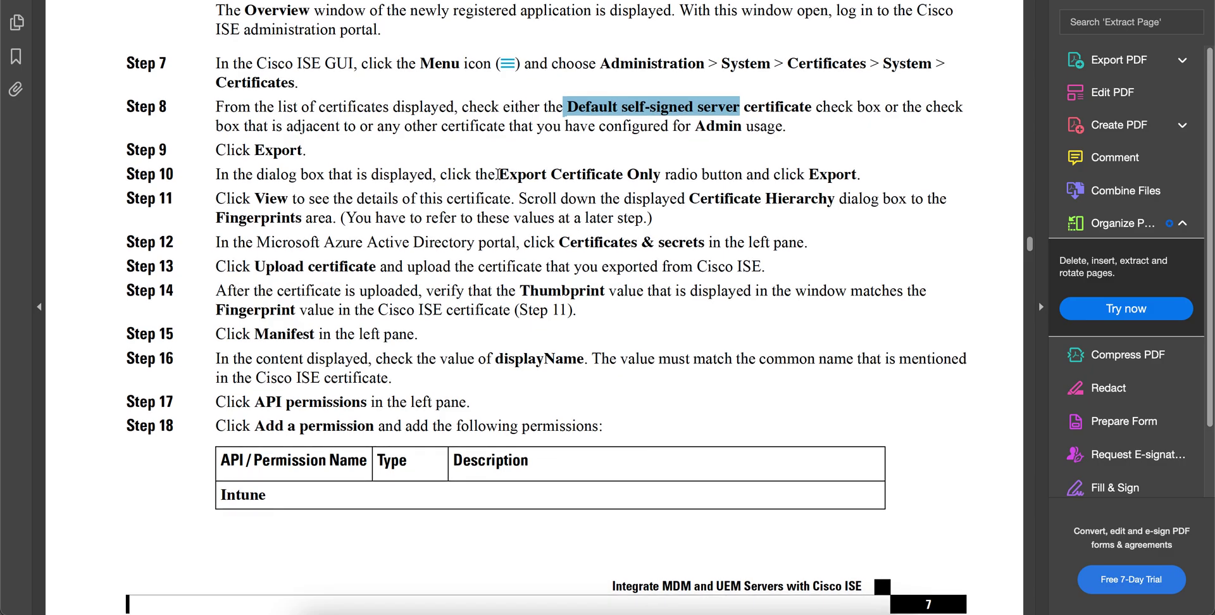
drag(498, 174, 624, 175)
drag(158, 108, 119, 109)
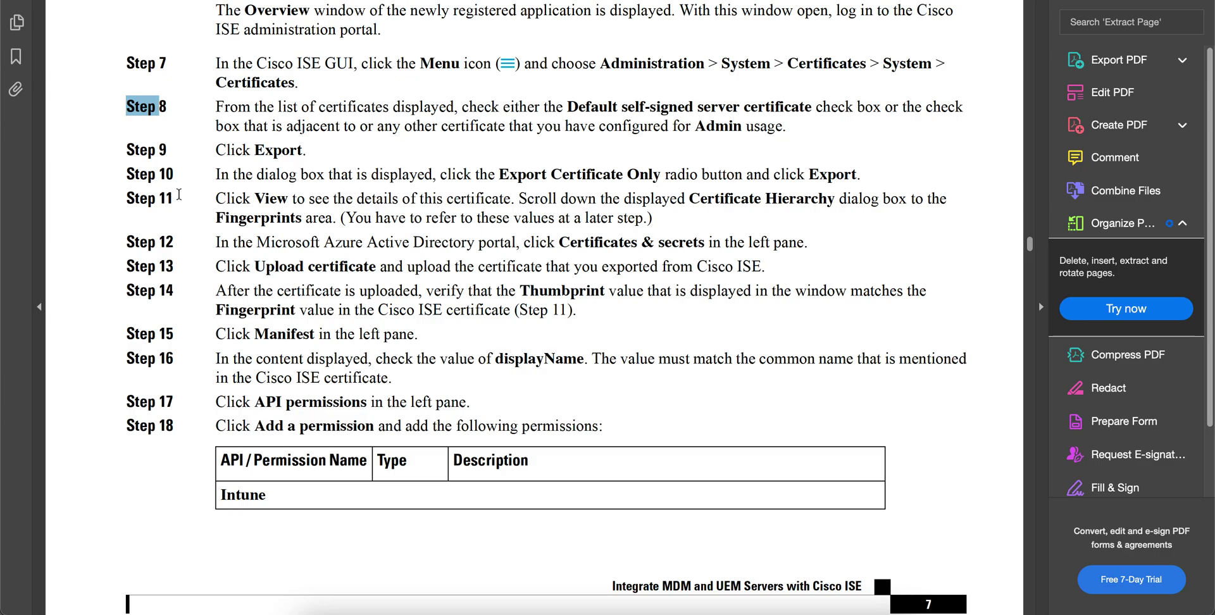
drag(179, 194, 113, 193)
drag(658, 223, 226, 77)
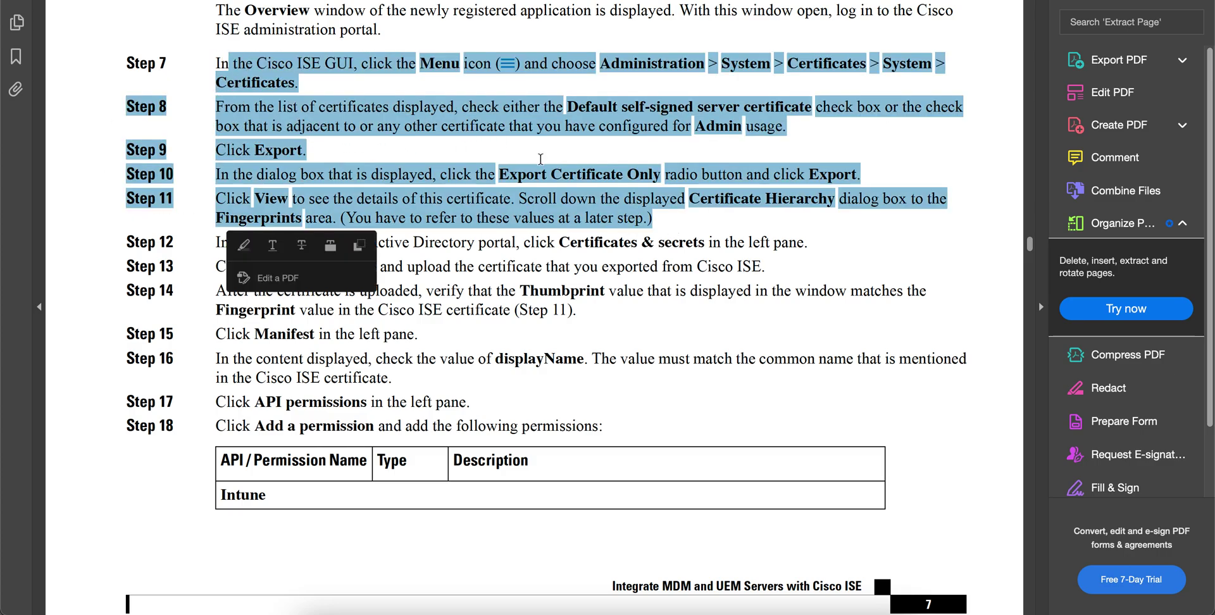
click(674, 157)
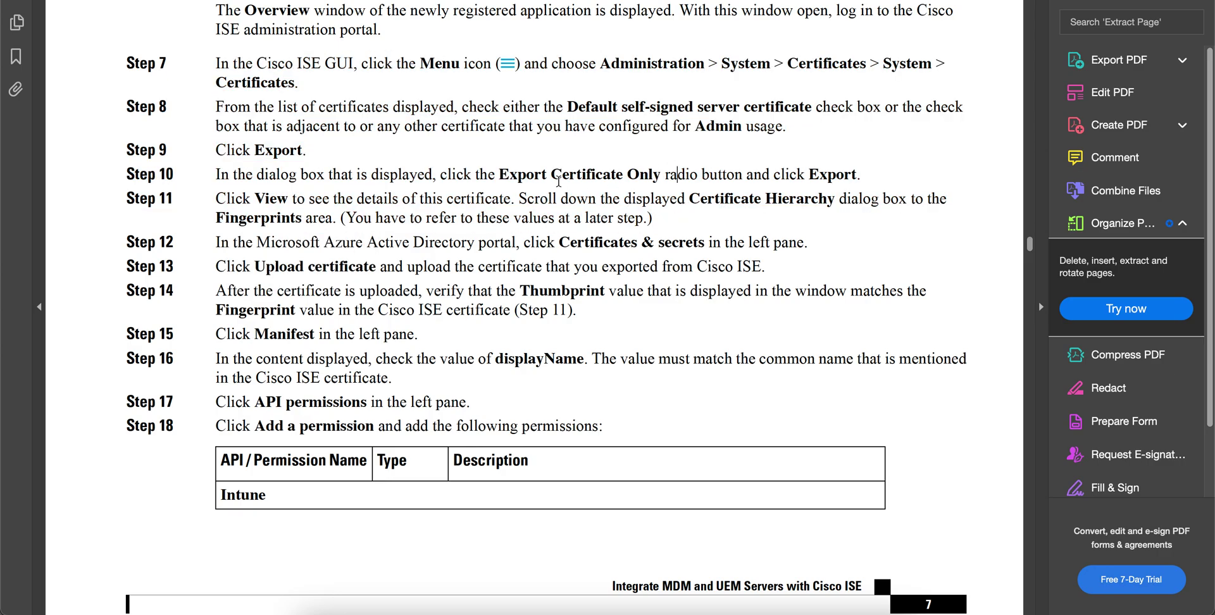
drag(506, 176, 624, 174)
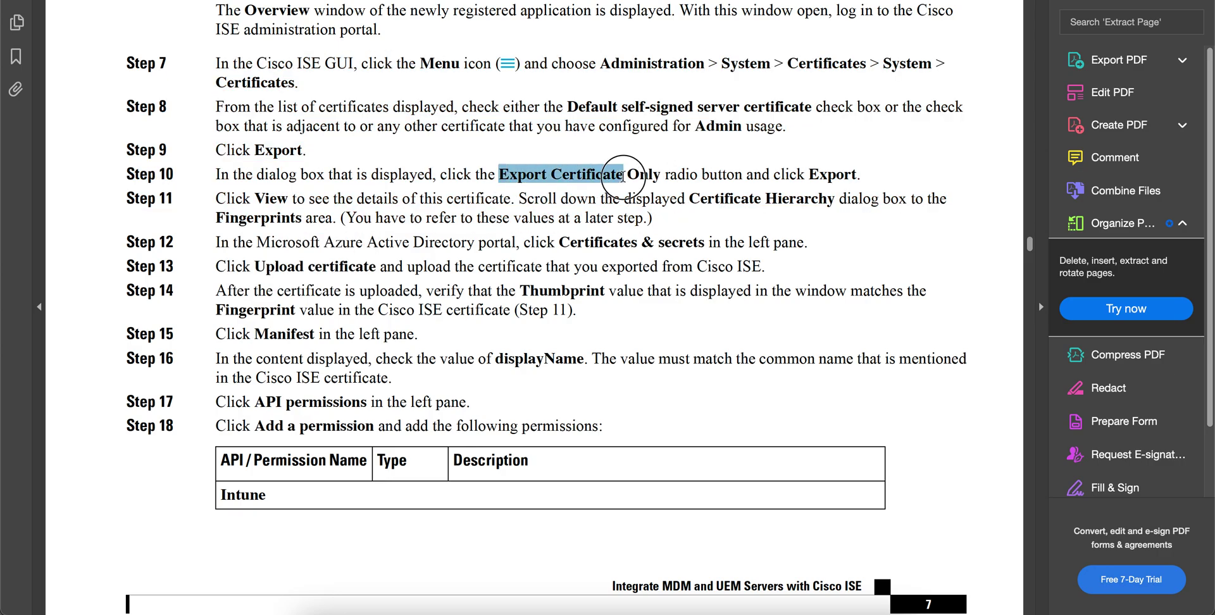
click(859, 177)
drag(257, 246, 474, 244)
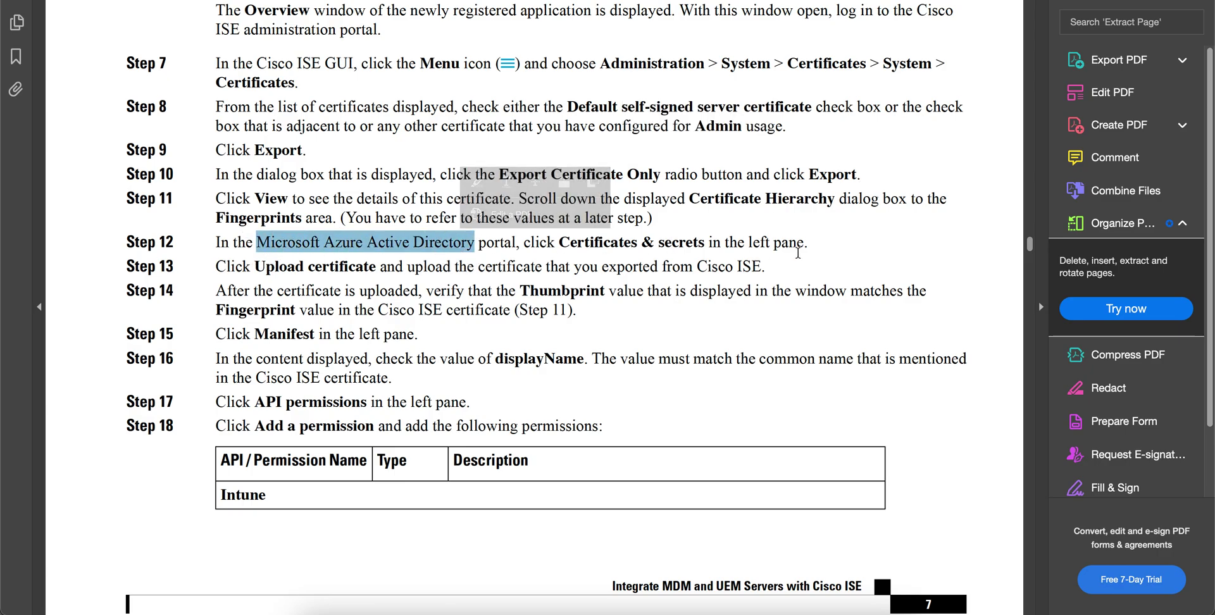
drag(806, 245, 588, 249)
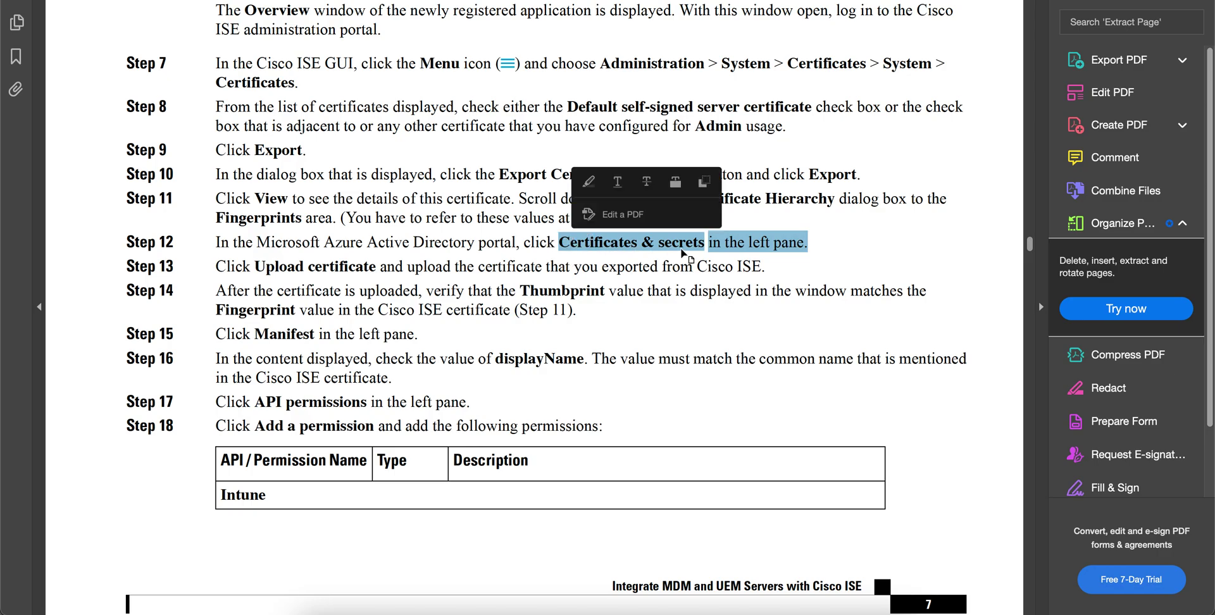
- Switch to the Azure portal in Google Chrome and open the certificate upload form for Cisco_ISE
click(576, 606)
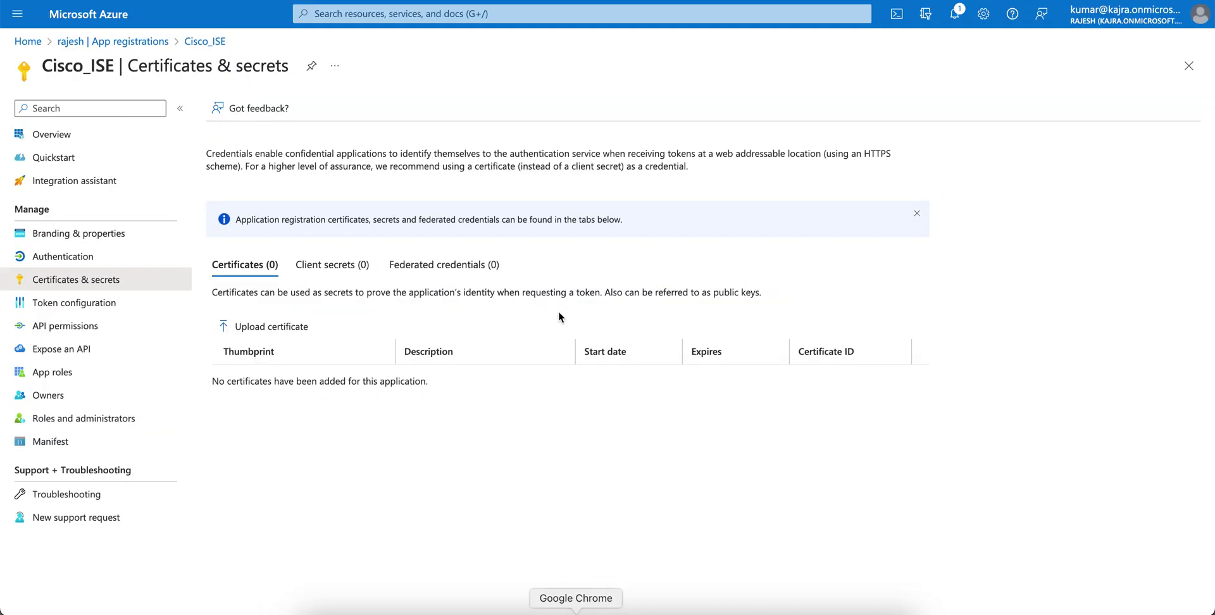
click(277, 323)
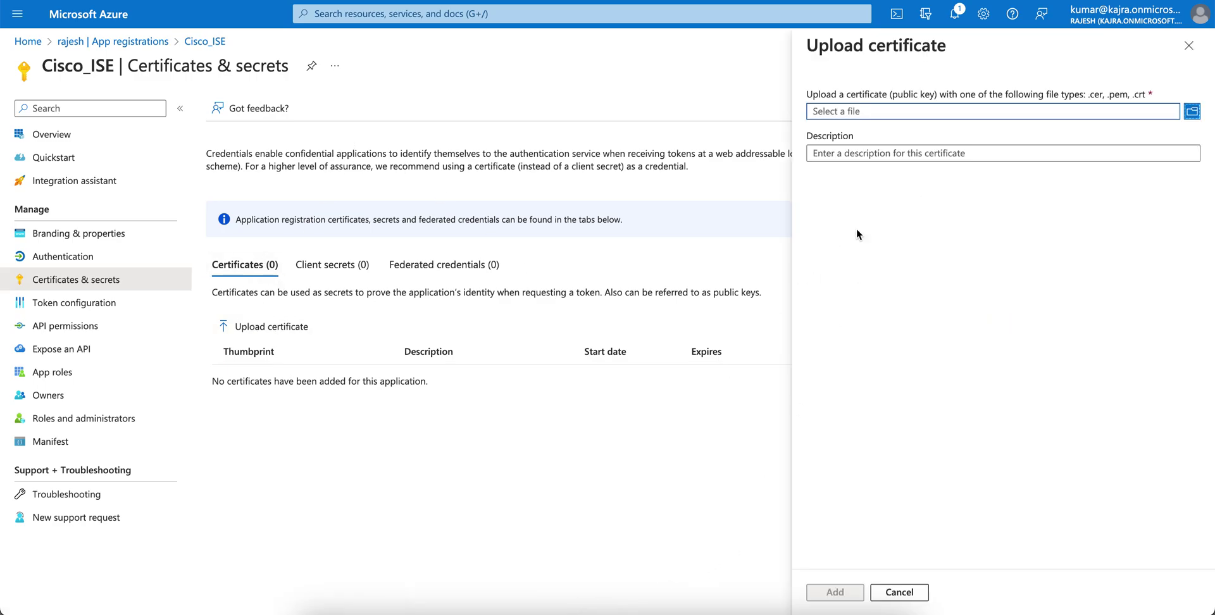
- Return to the guide in Adobe Acrobat Reader and read Steps 14 to 16 on matching the fingerprint and the manifest's displayName
click(788, 606)
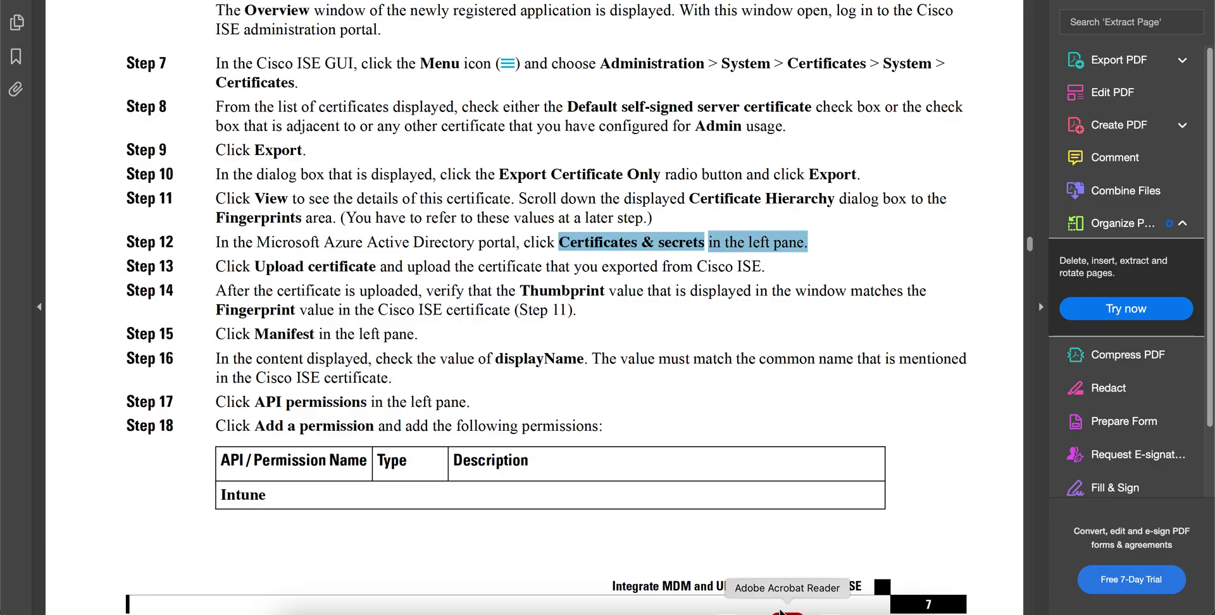
scroll(811, 288, down, 1)
scroll(810, 293, down, 2)
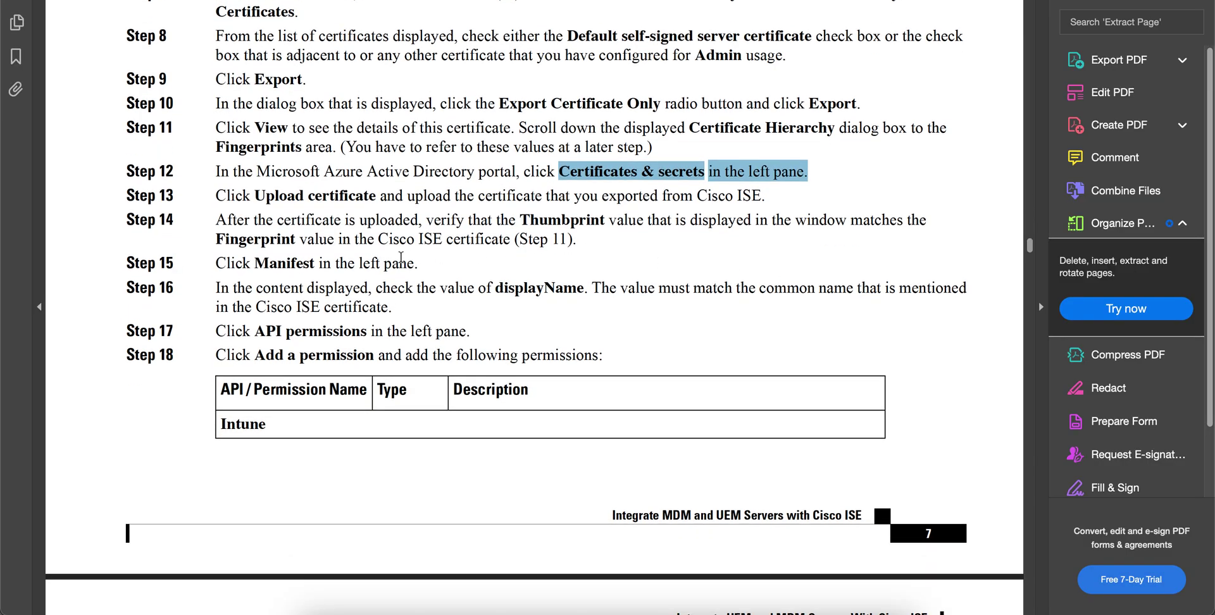
drag(242, 239, 434, 239)
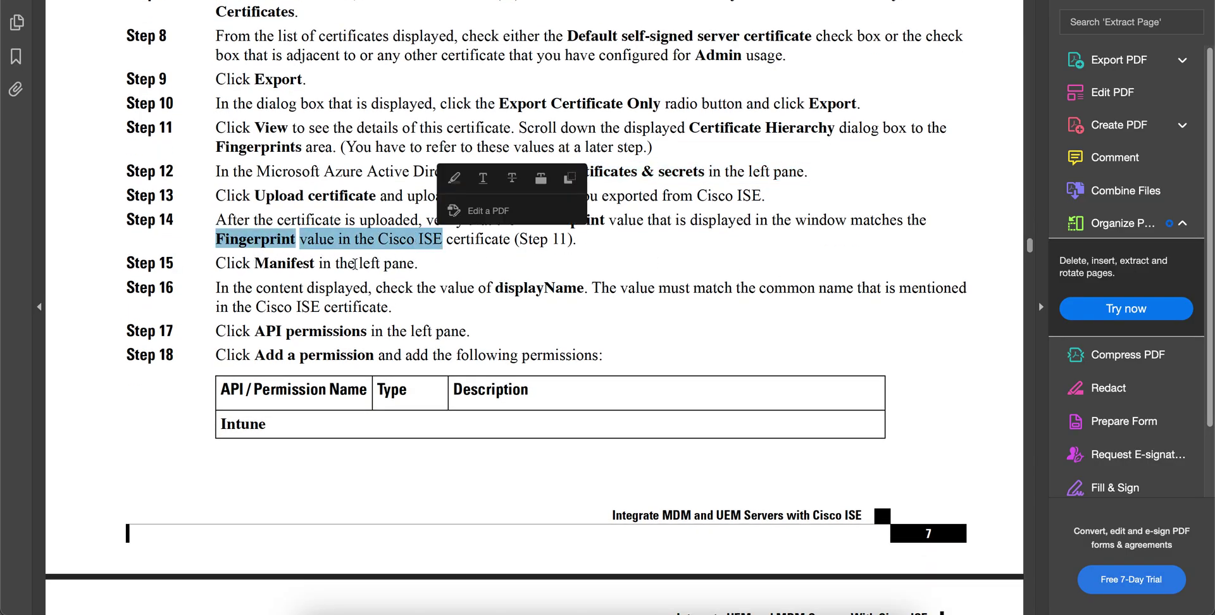
drag(254, 263, 583, 289)
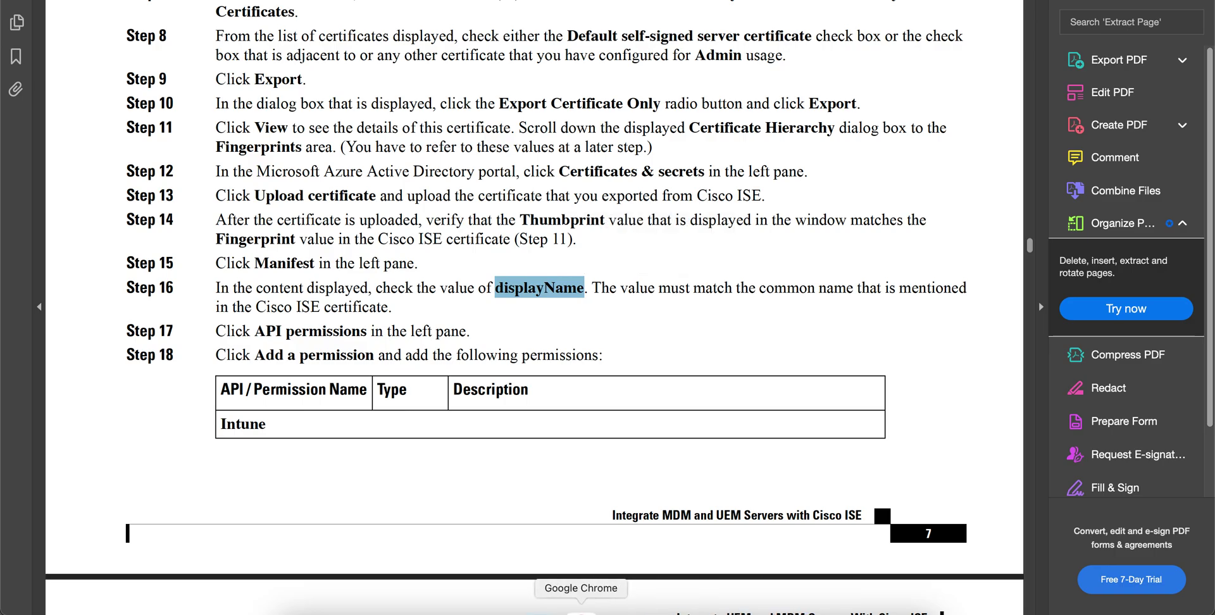
- Switch to the Azure portal in Google Chrome and examine the Cisco_ISE application's manifest for its name value
click(577, 611)
click(70, 441)
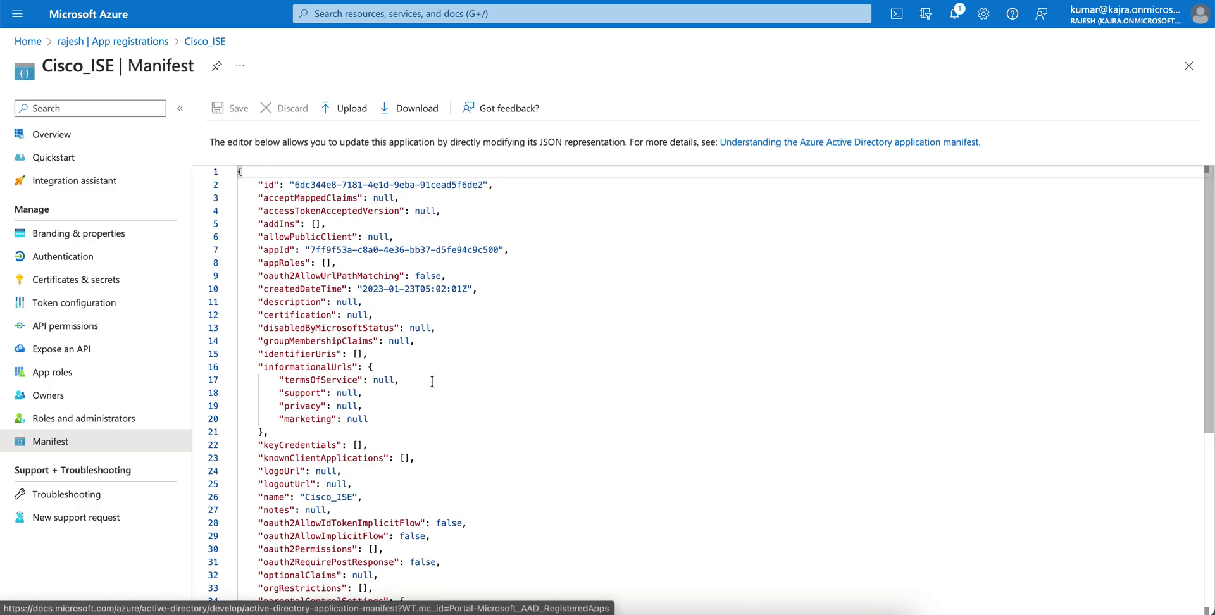
scroll(432, 382, down, 5)
scroll(432, 381, up, 5)
scroll(516, 388, down, 5)
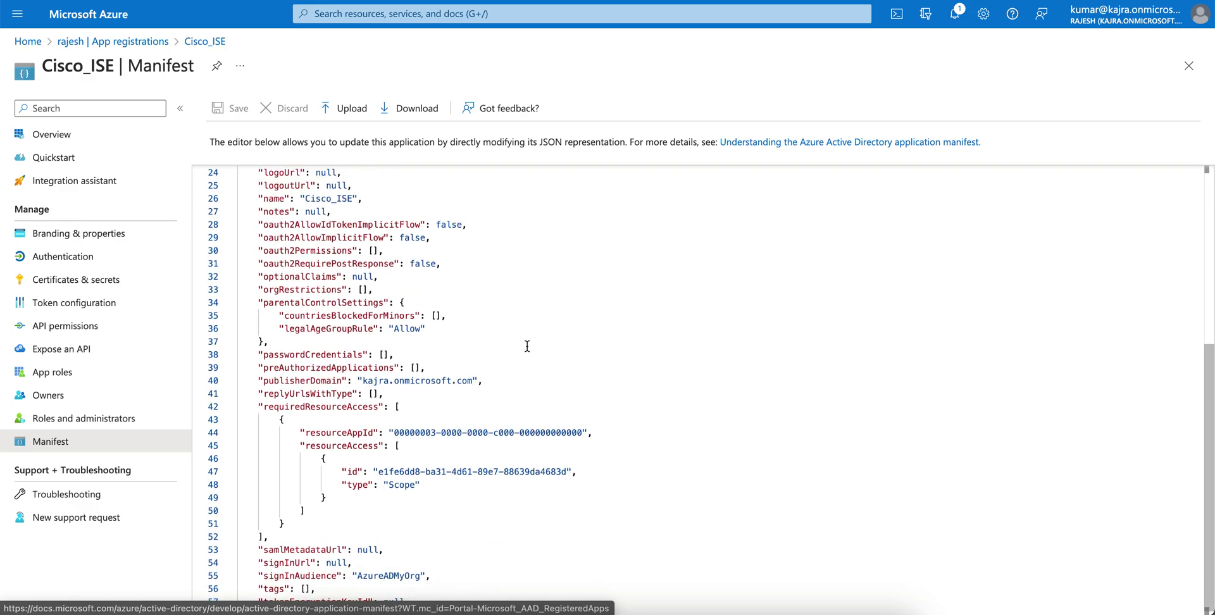
scroll(527, 346, up, 5)
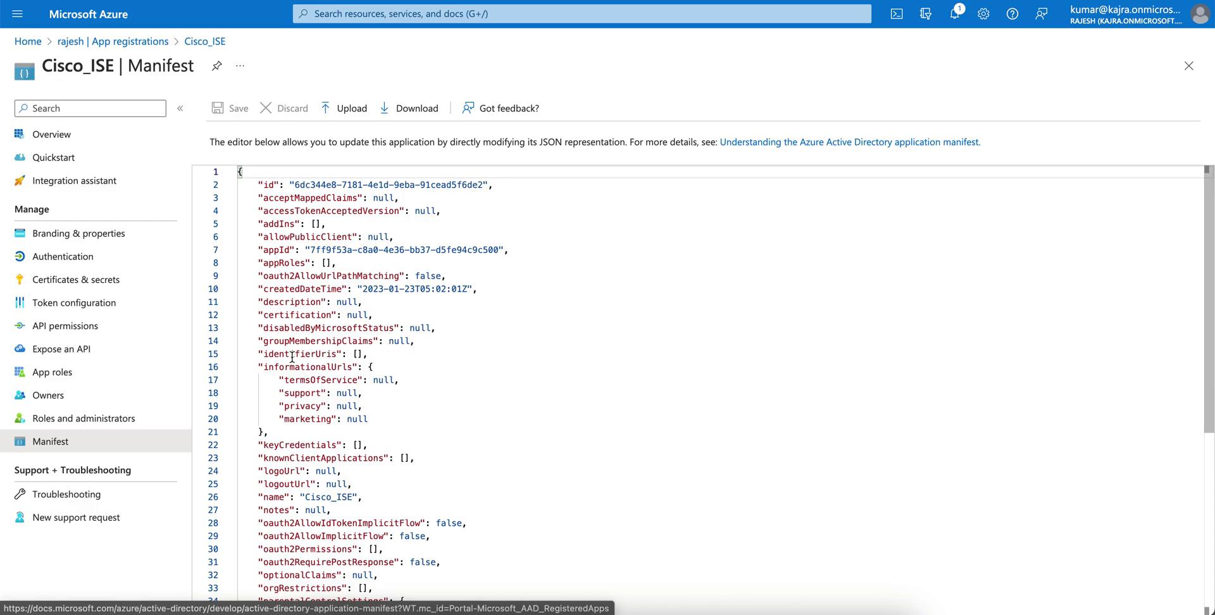
scroll(435, 383, down, 4)
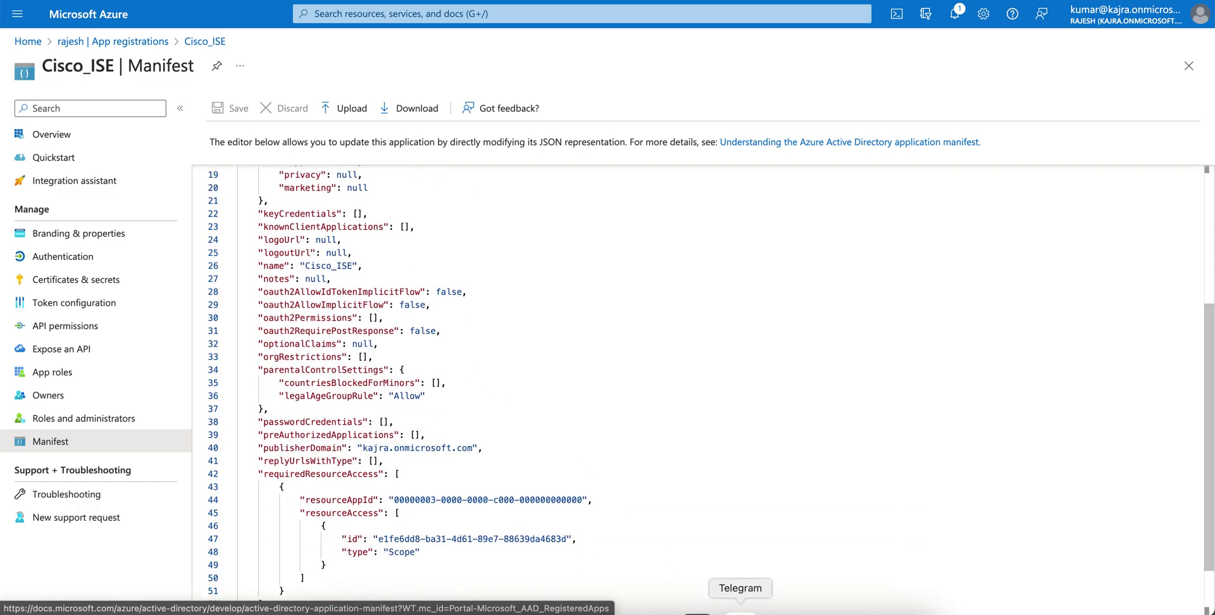
- Return to the guide in Adobe Acrobat Reader and read Steps 17 to 21 with the tables of required API permissions
click(786, 604)
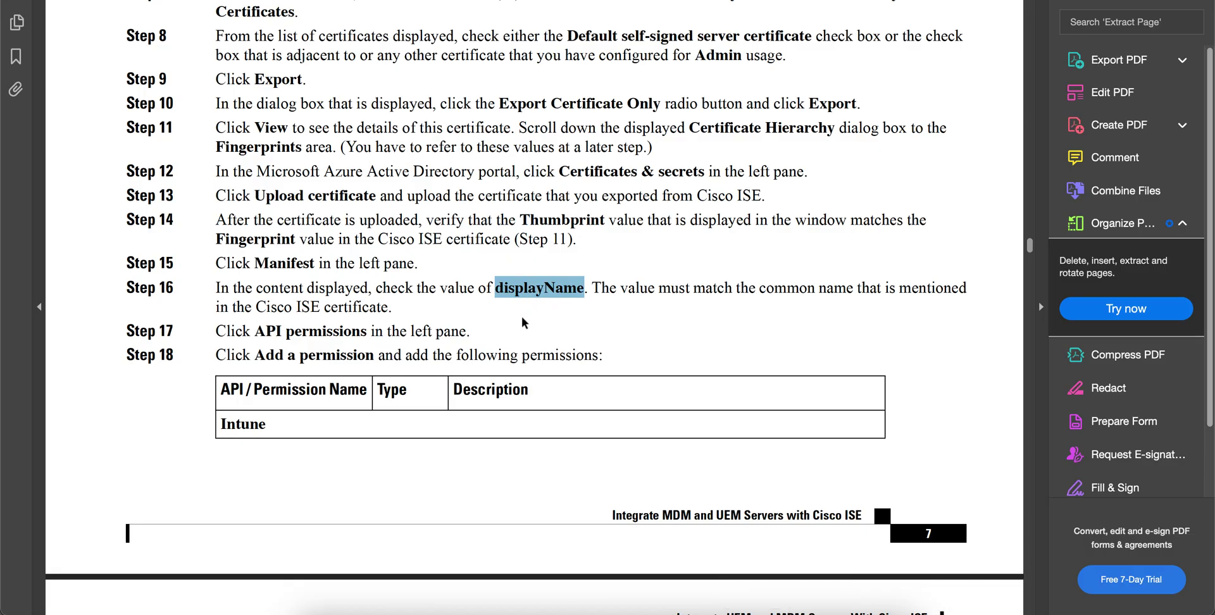
scroll(521, 317, down, 3)
click(267, 266)
drag(267, 266, 467, 266)
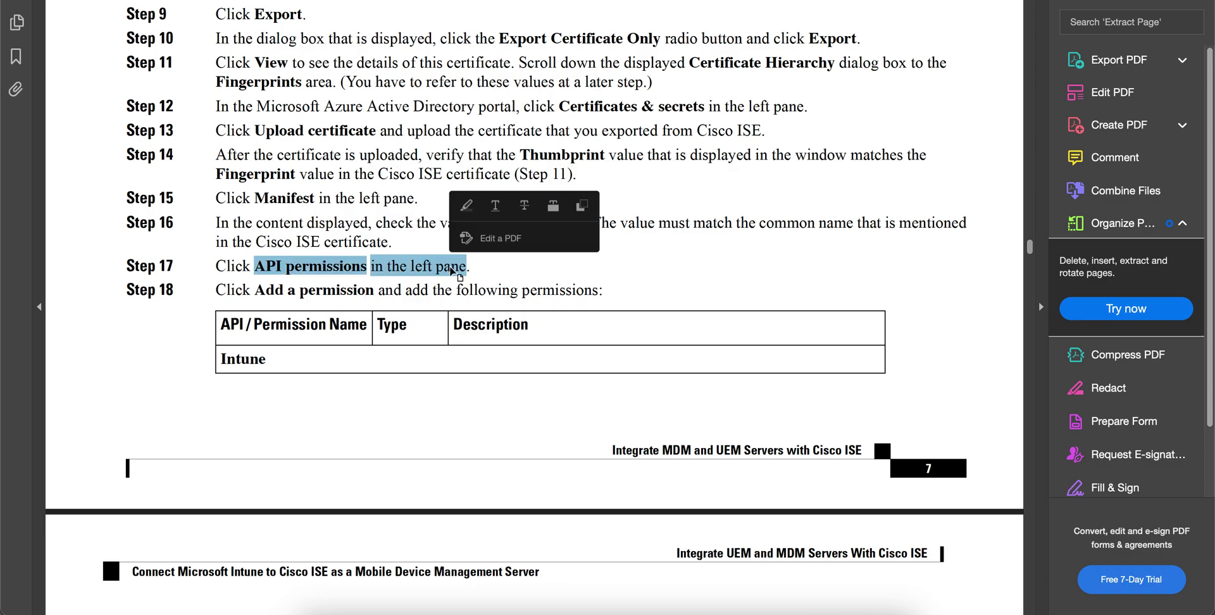
scroll(620, 371, down, 10)
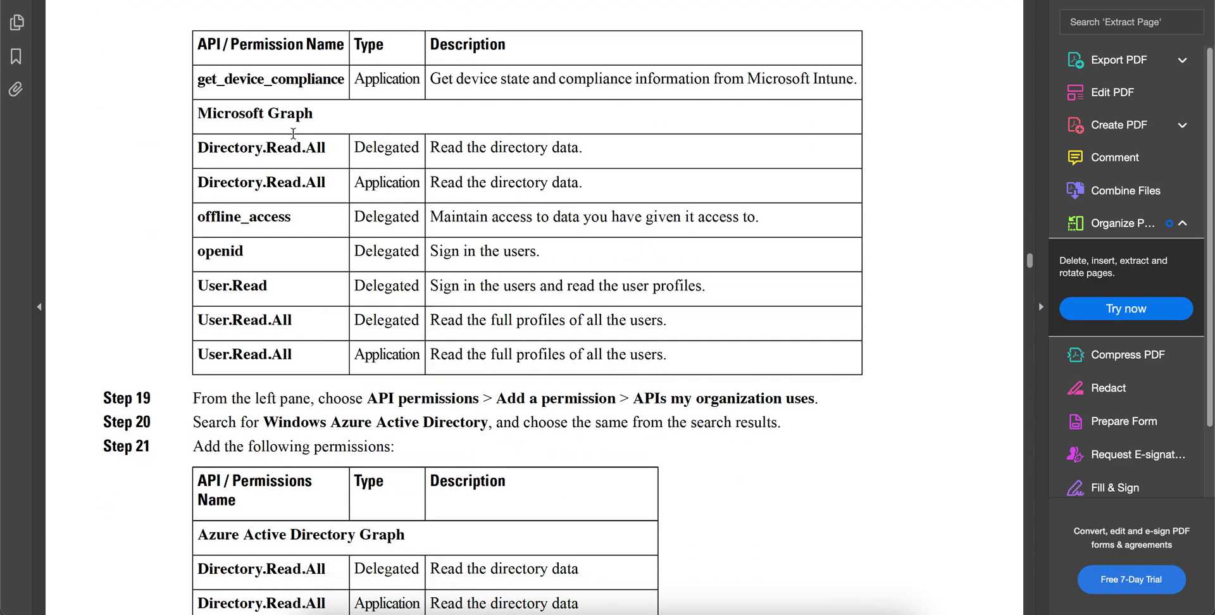
scroll(652, 308, down, 5)
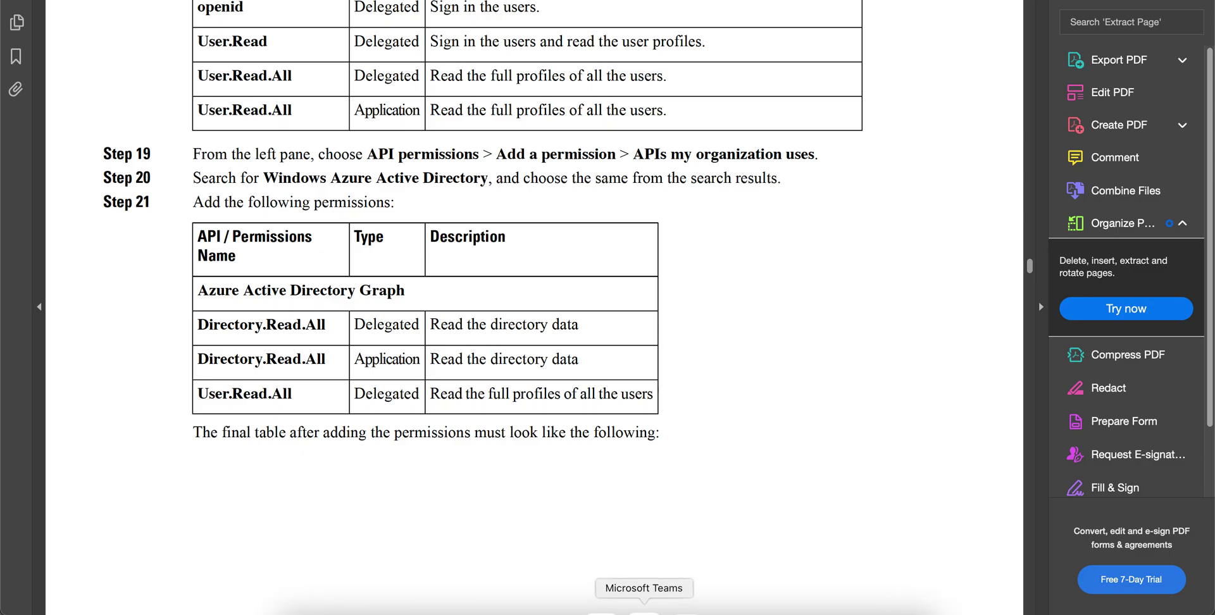
- Switch to the Azure portal in Google Chrome and start a new permission request for Cisco_ISE under API permissions
click(578, 611)
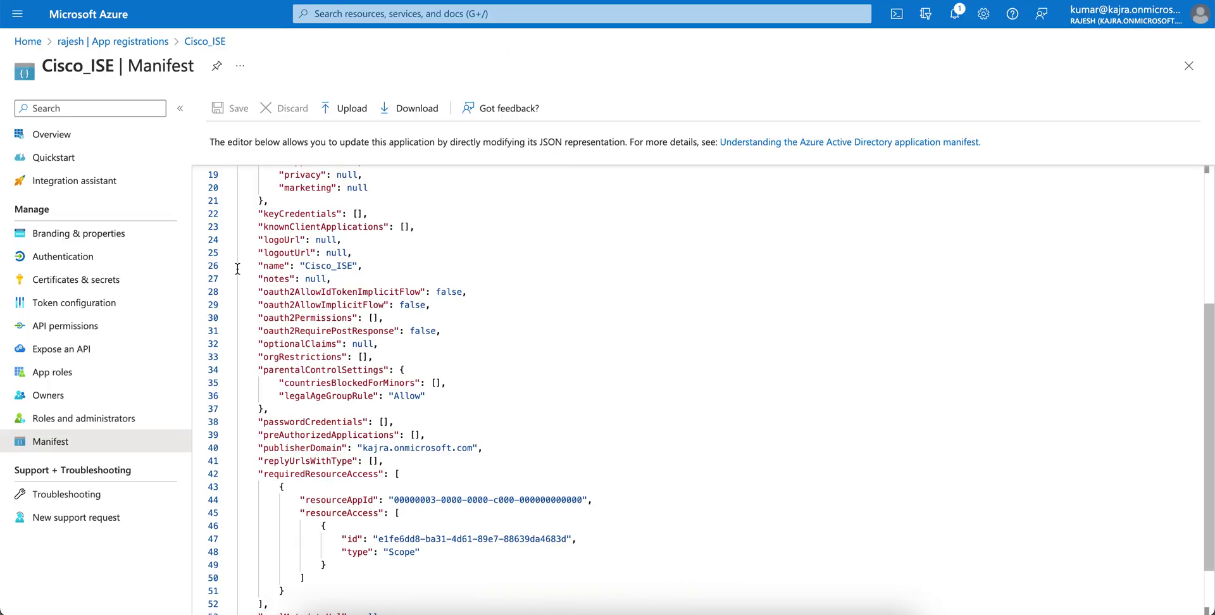
click(108, 350)
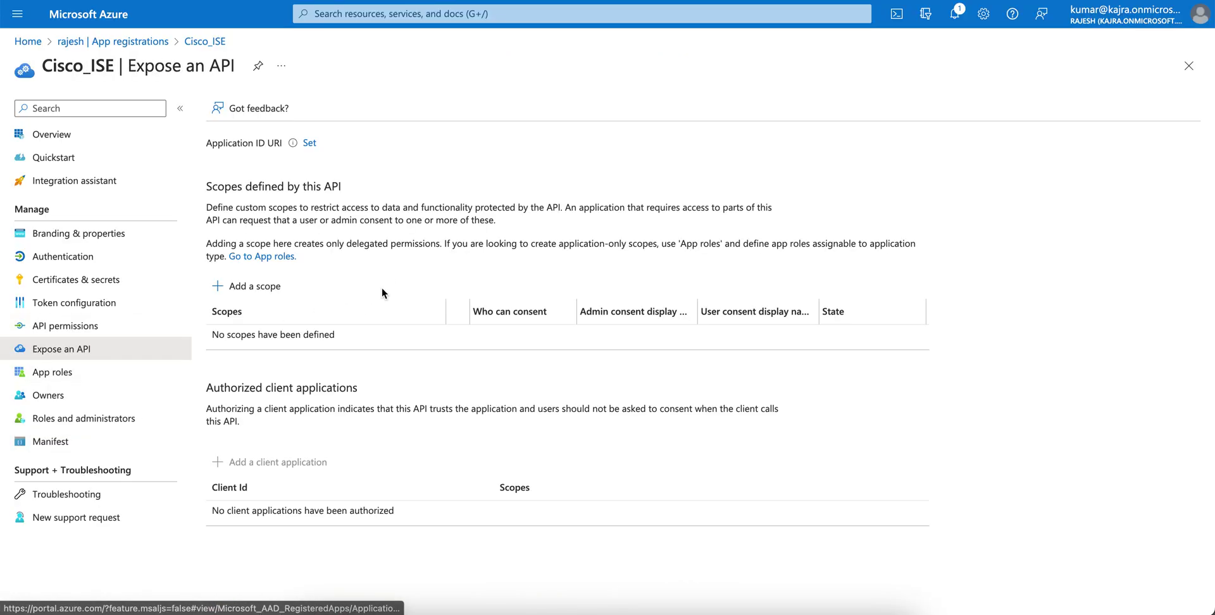
click(126, 328)
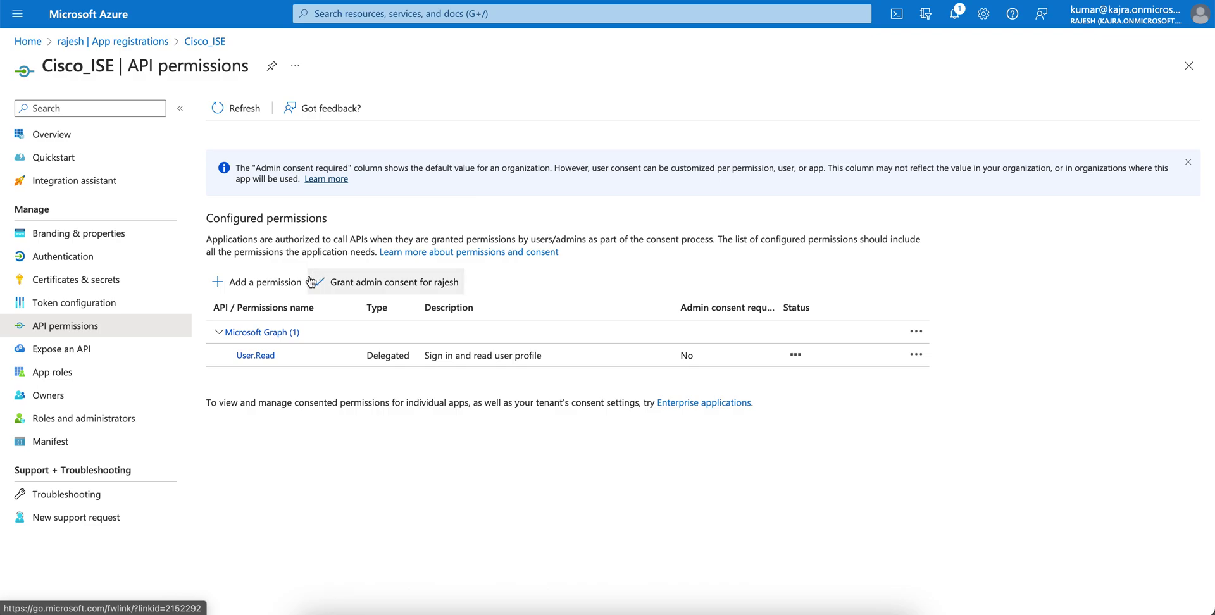
click(272, 289)
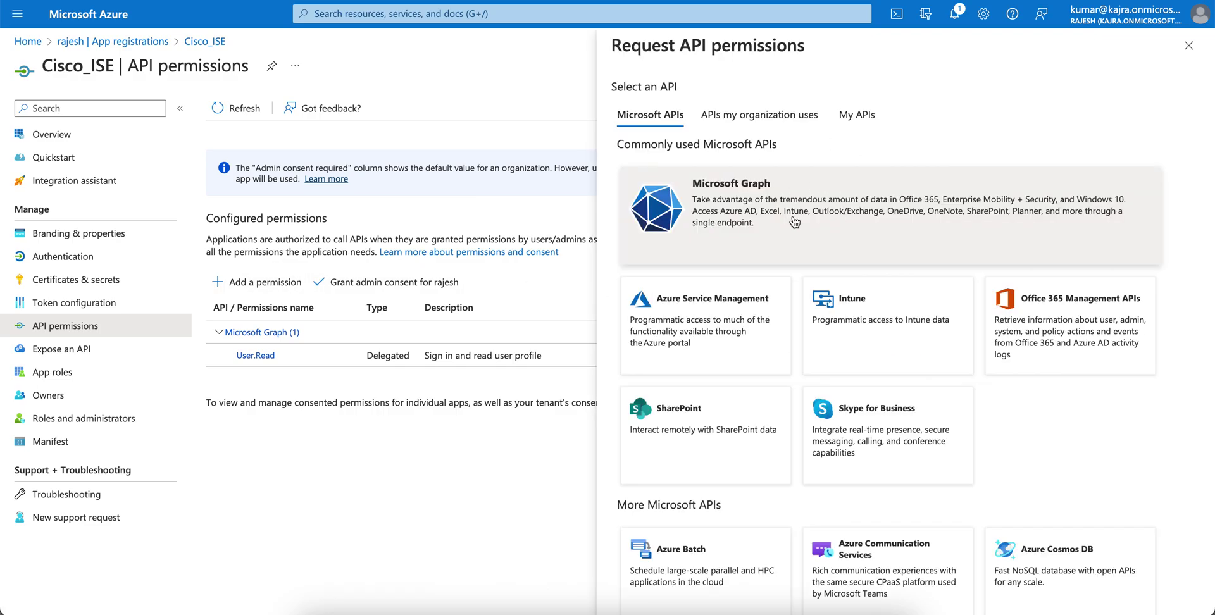
- Examine the application and delegated permissions offered by the Intune API, and return to the list of all APIs
click(891, 307)
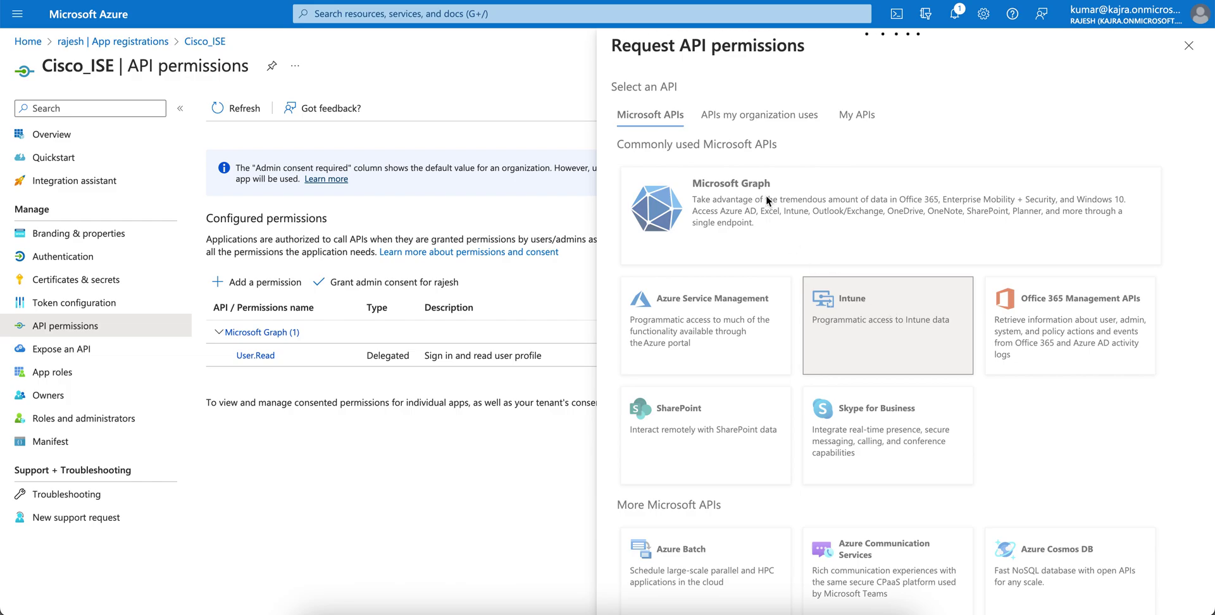
click(984, 246)
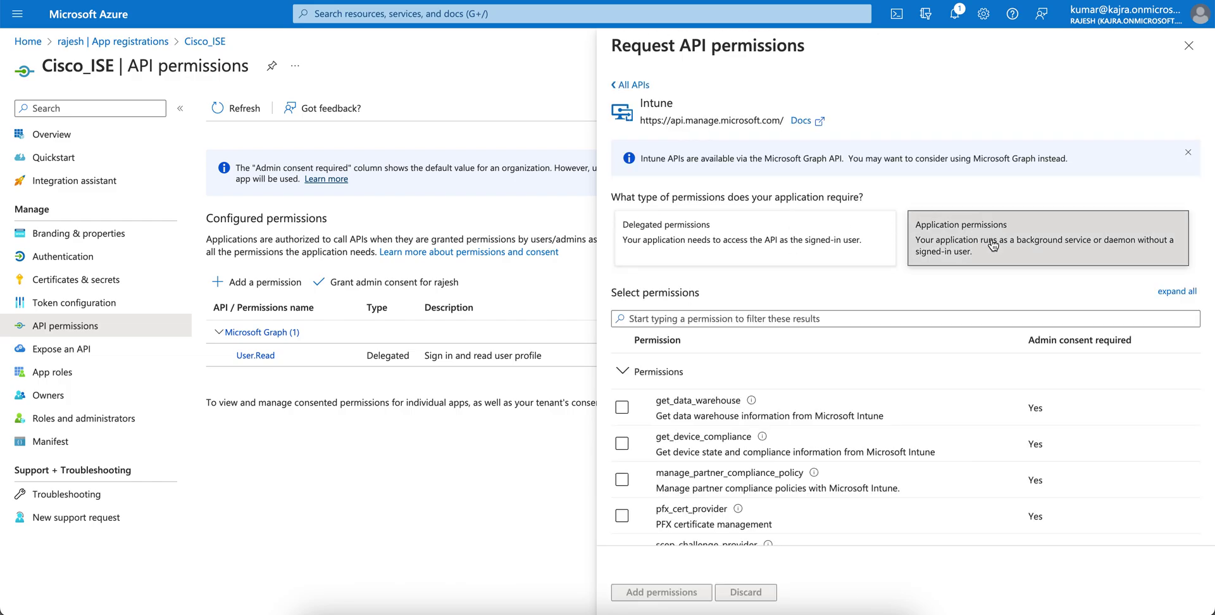
scroll(795, 389, down, 3)
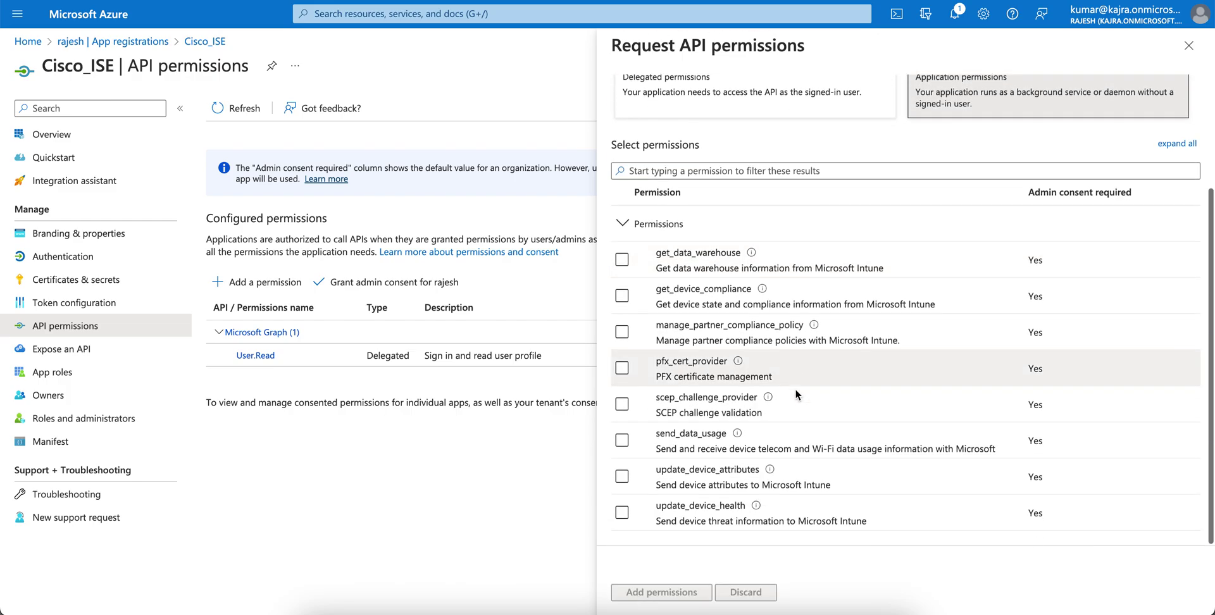
scroll(753, 240, up, 3)
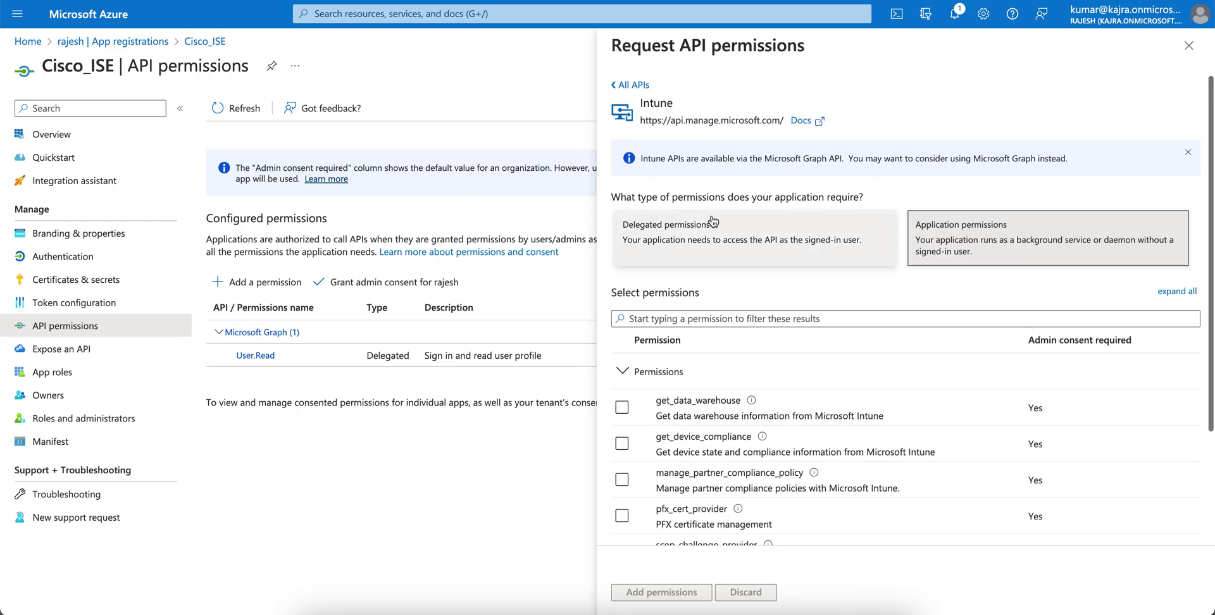
click(753, 239)
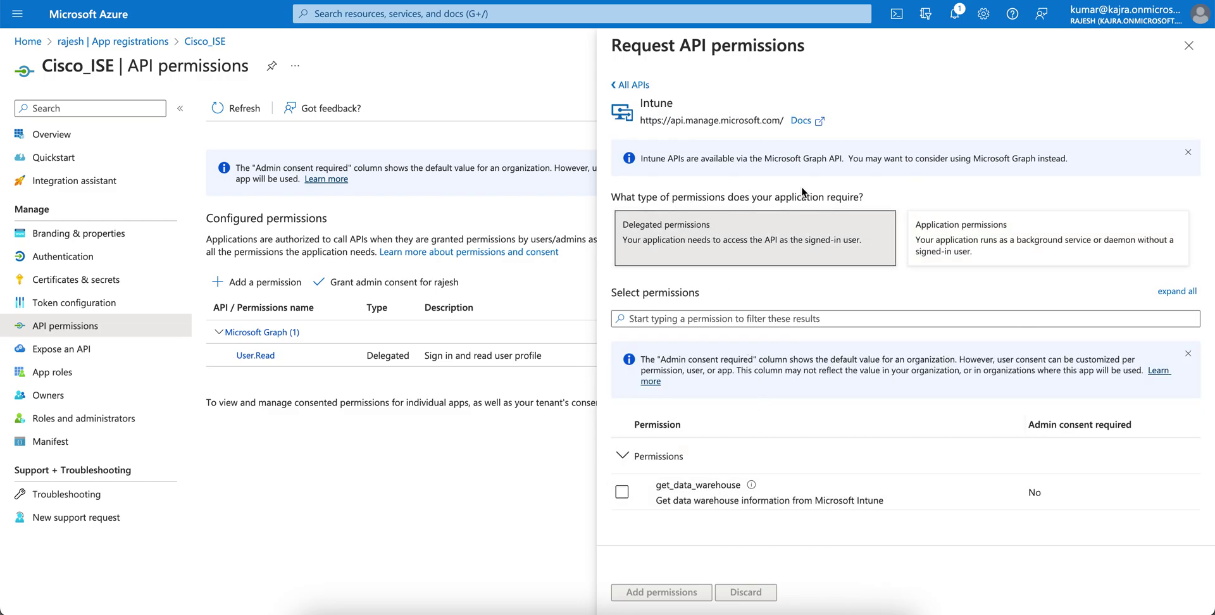
click(634, 85)
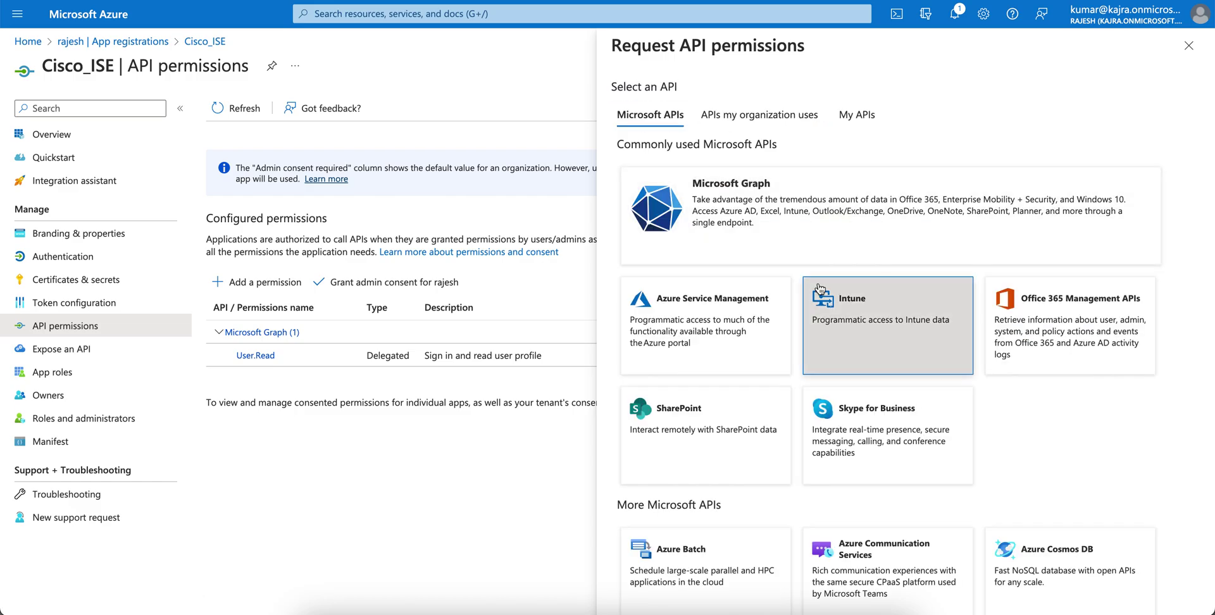
- Look through the full list of Microsoft APIs available for the permission request
scroll(820, 288, down, 4)
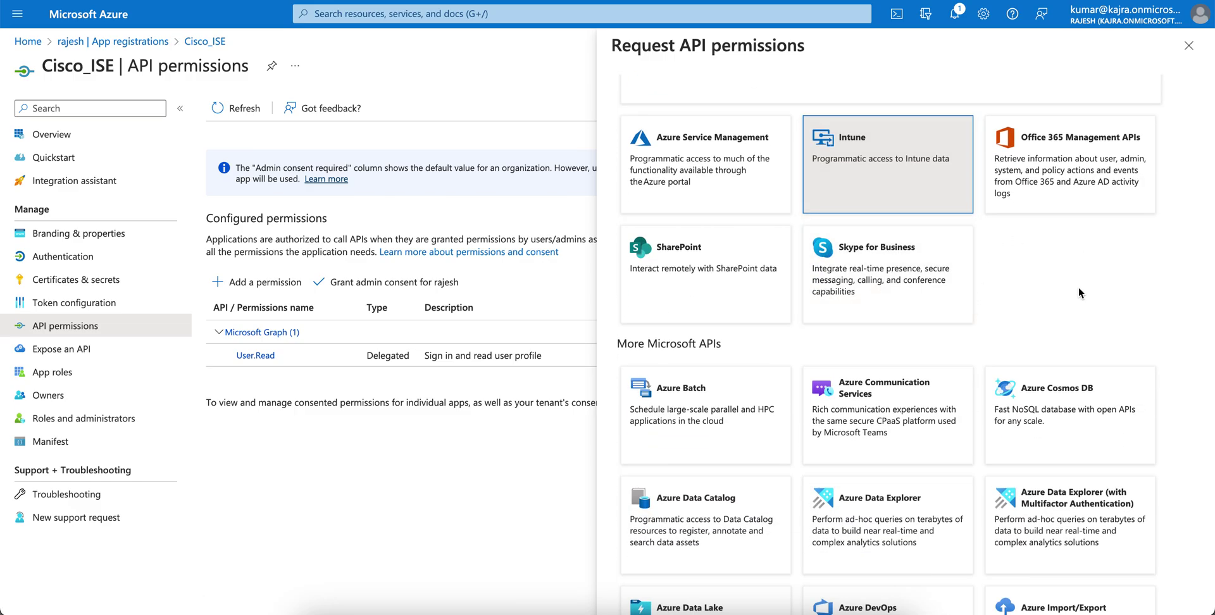
scroll(1080, 292, down, 2)
scroll(985, 435, down, 3)
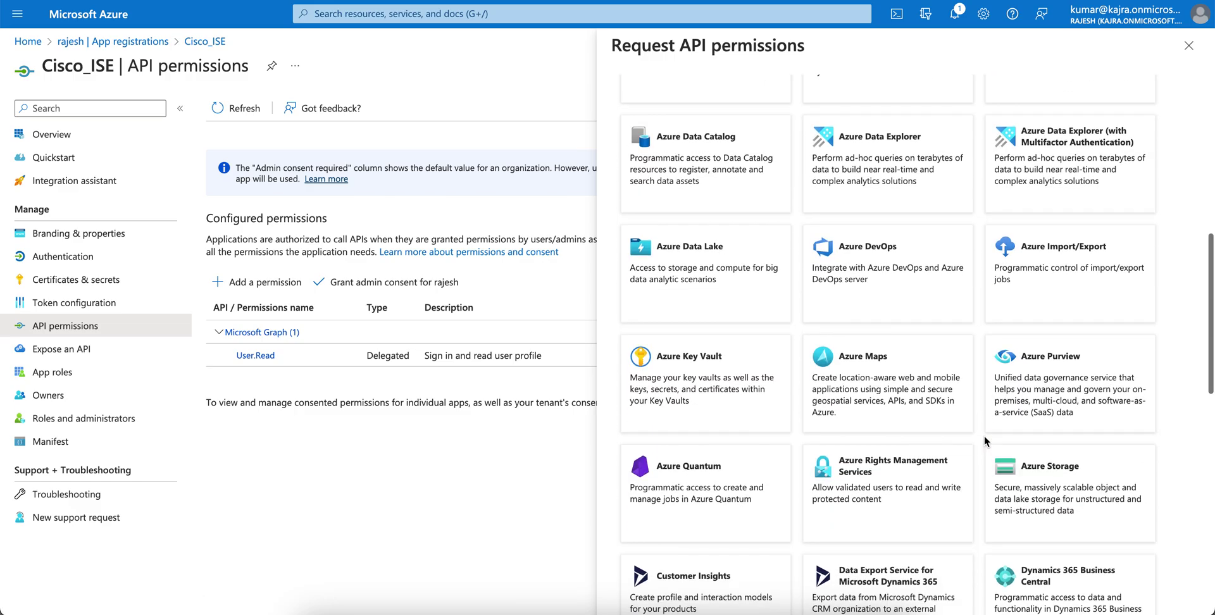
scroll(985, 436, down, 7)
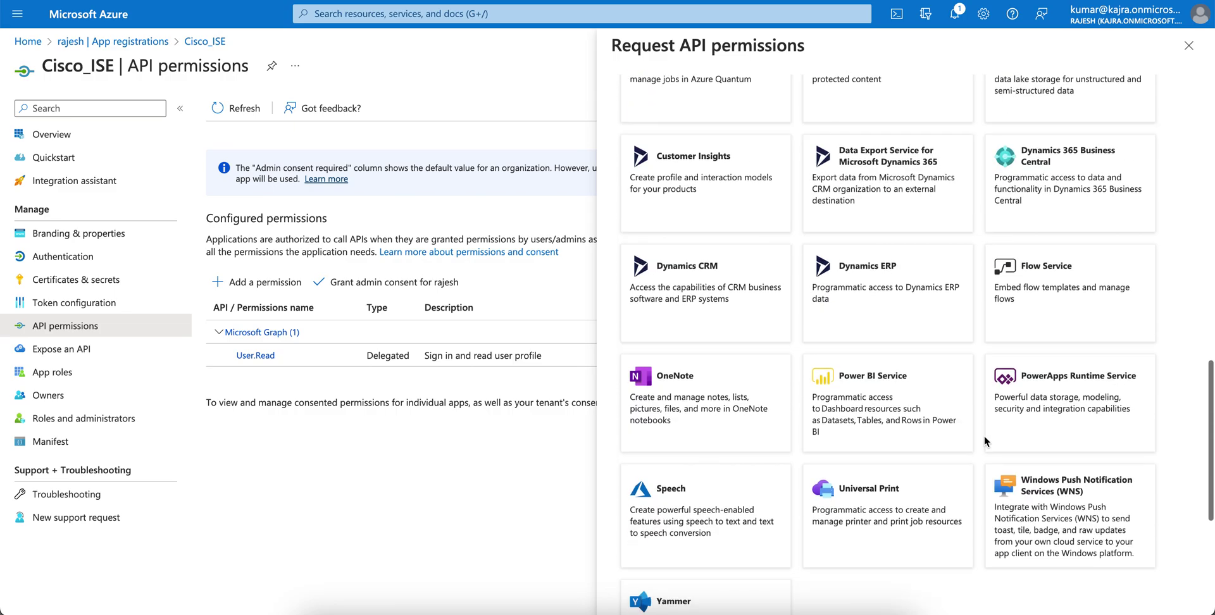
scroll(985, 435, down, 4)
scroll(984, 435, up, 20)
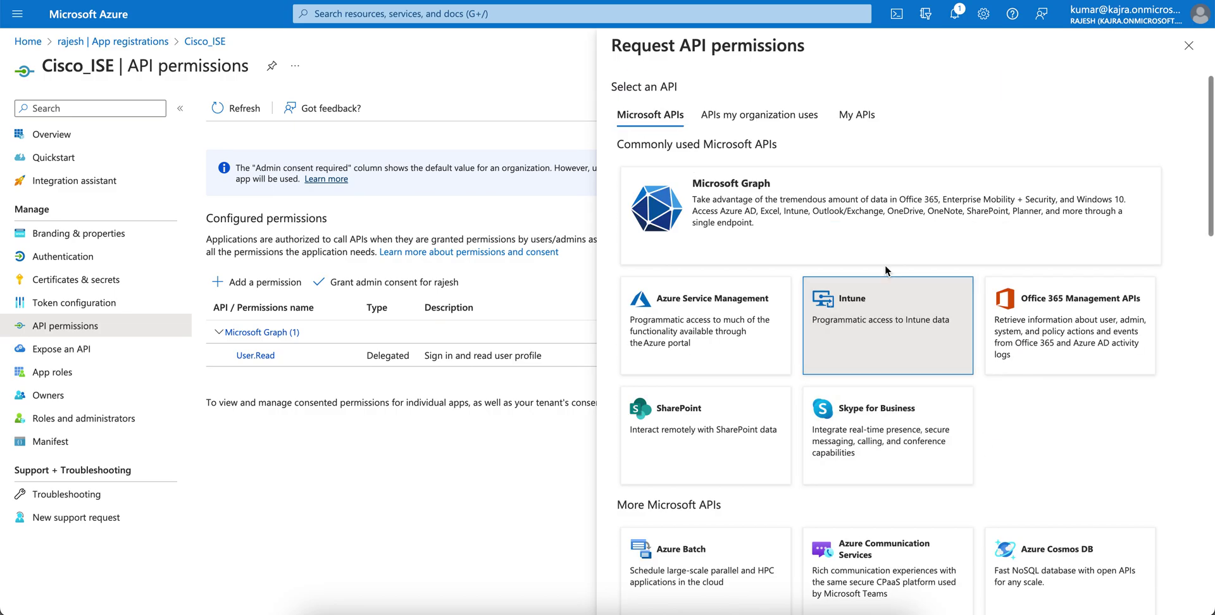
- Open the Microsoft Graph API and compare its delegated permissions with its application permissions
click(799, 210)
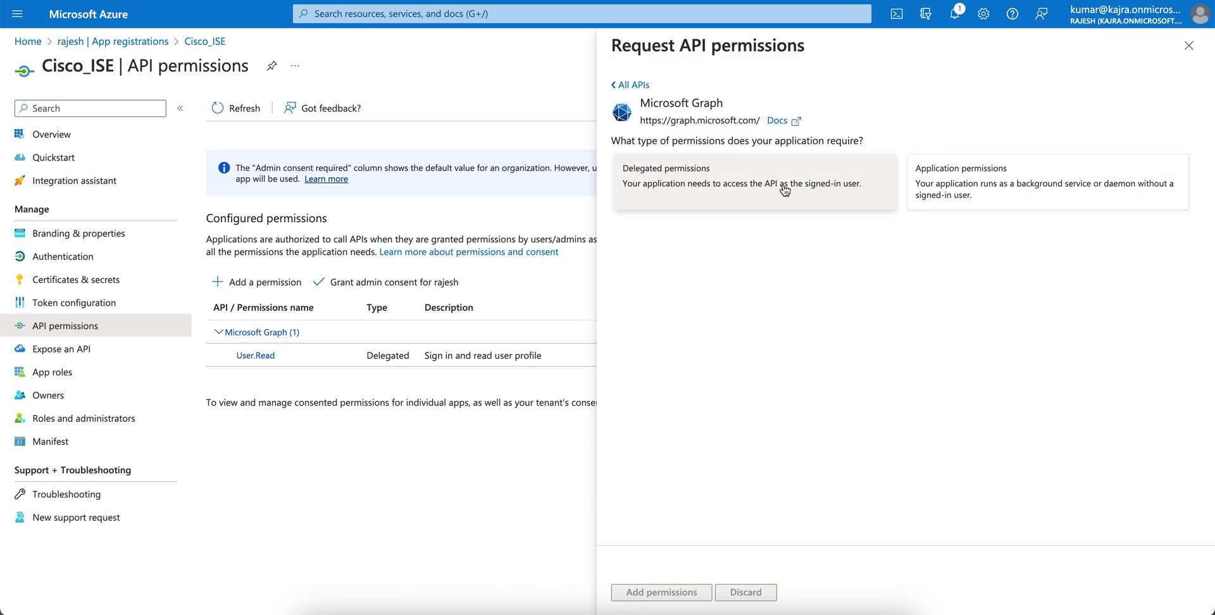
click(826, 184)
scroll(788, 443, down, 2)
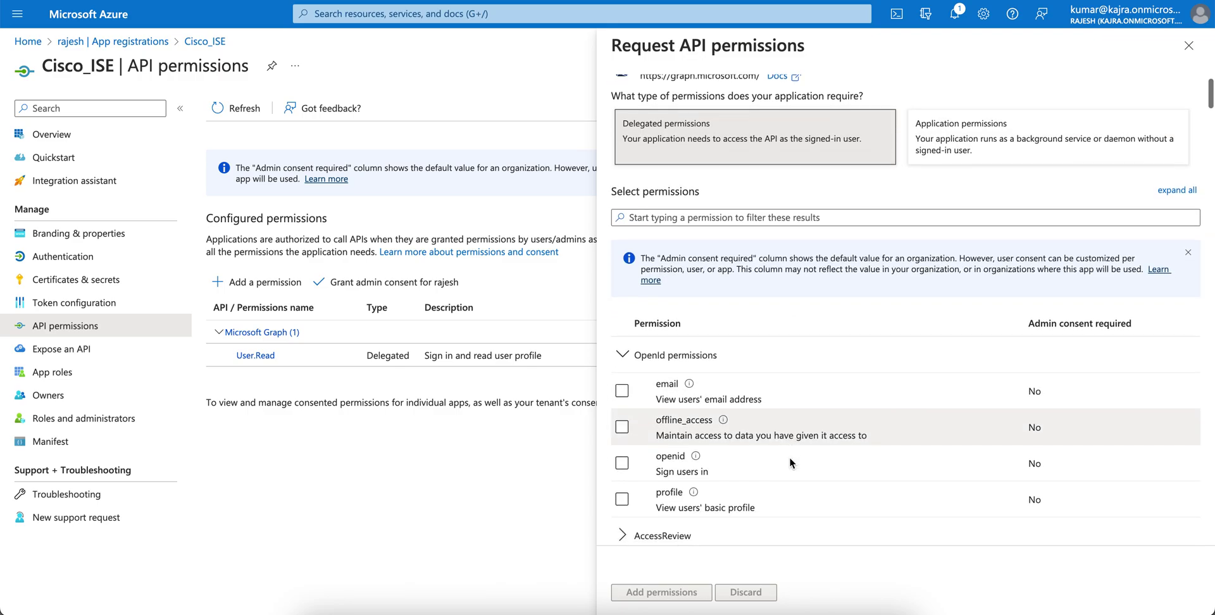
scroll(789, 457, down, 4)
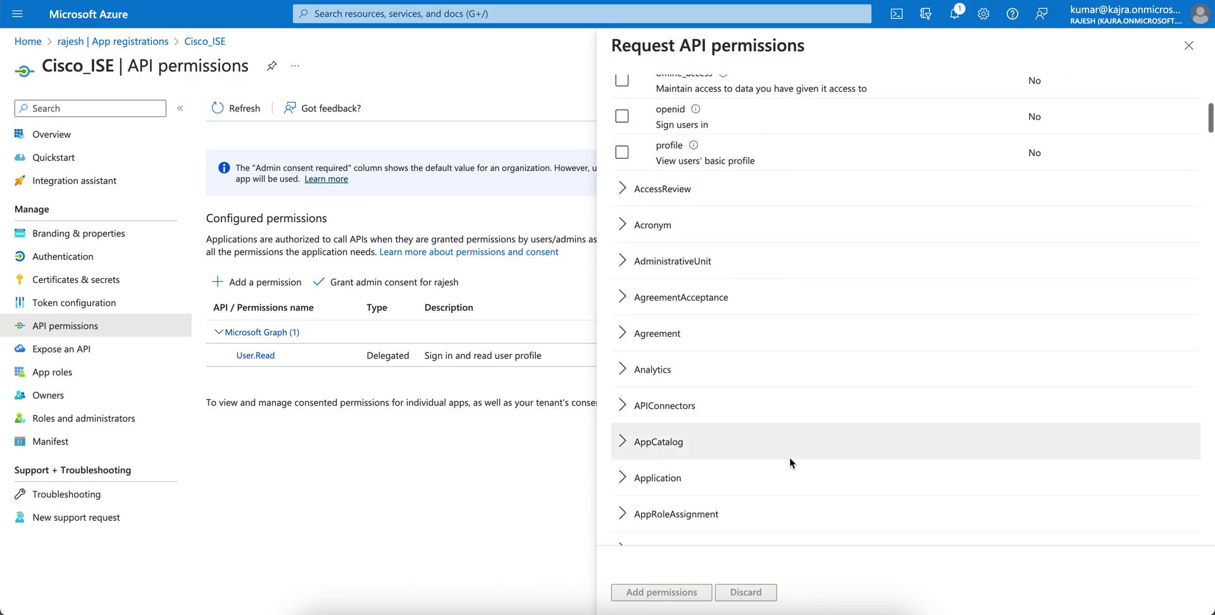
scroll(788, 456, up, 6)
click(936, 185)
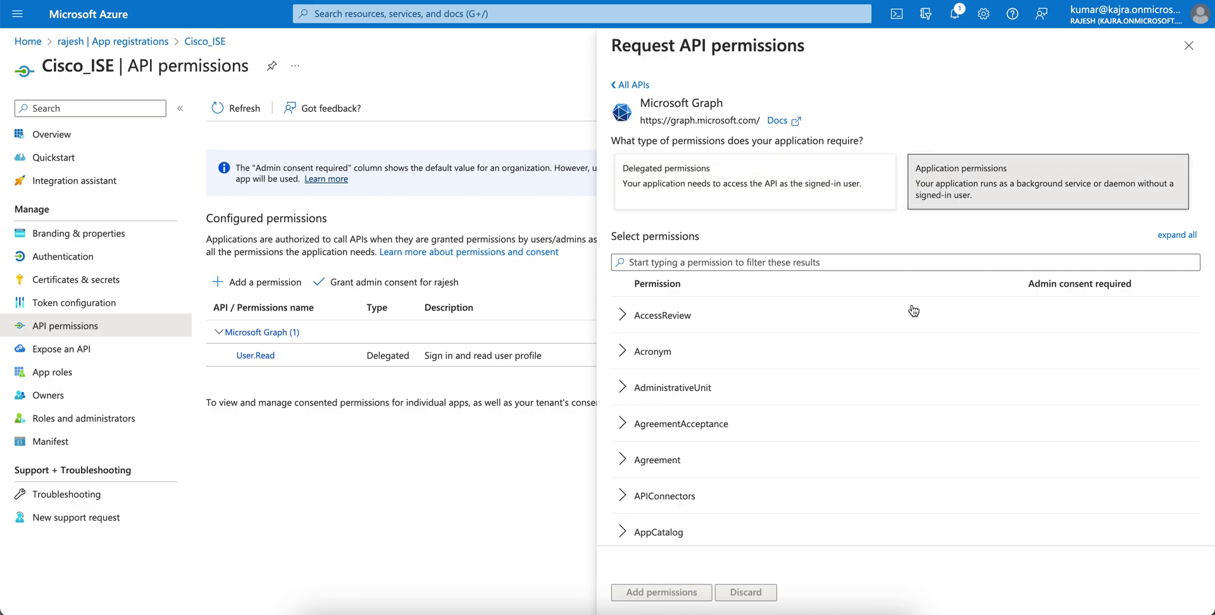
scroll(899, 410, down, 1)
scroll(900, 404, down, 8)
scroll(900, 404, up, 9)
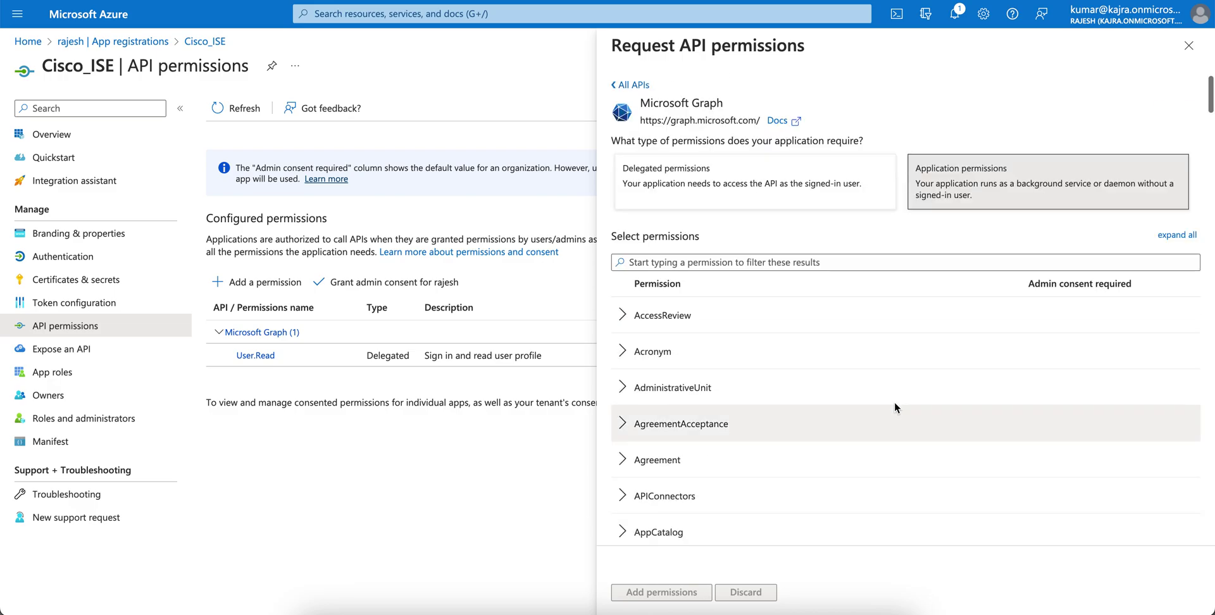
- Add the delegated Microsoft Graph permissions Device.Read and Device.Read.All to Cisco_ISE and grant admin consent for the tenant
click(696, 190)
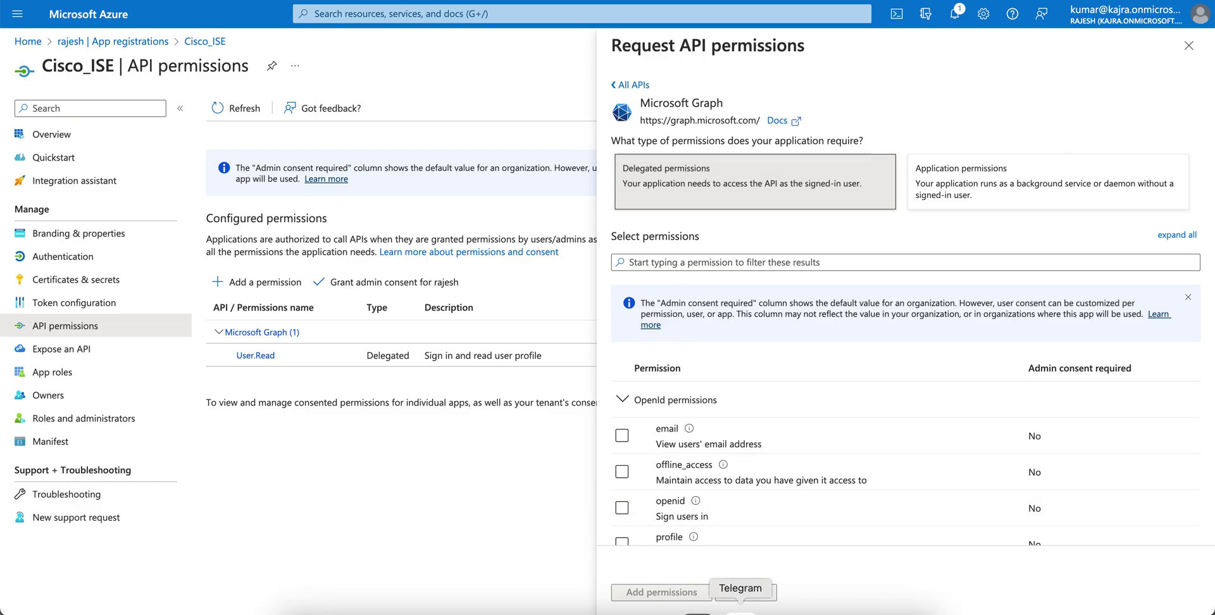
scroll(870, 380, down, 8)
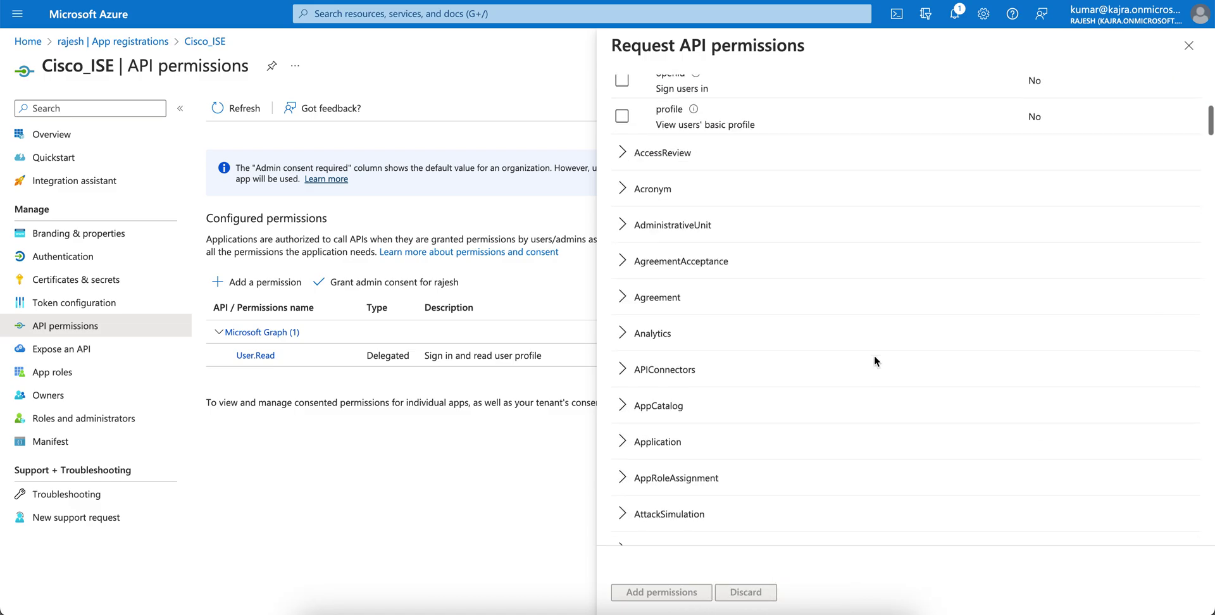
scroll(875, 356, down, 20)
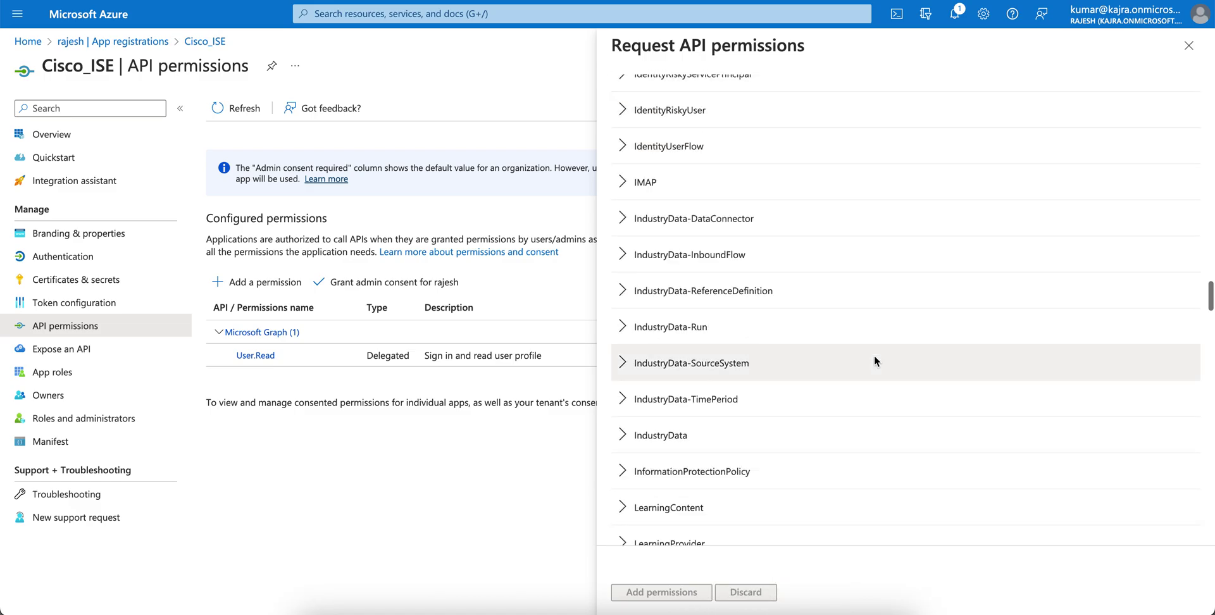
scroll(875, 355, down, 20)
scroll(875, 355, up, 20)
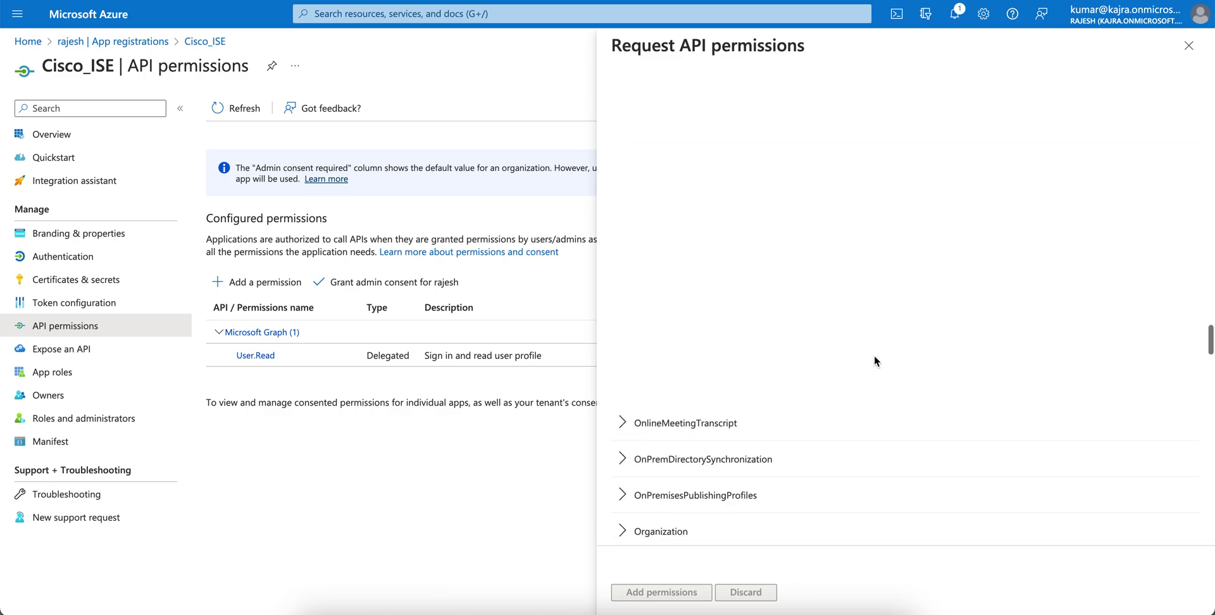
scroll(875, 356, up, 7)
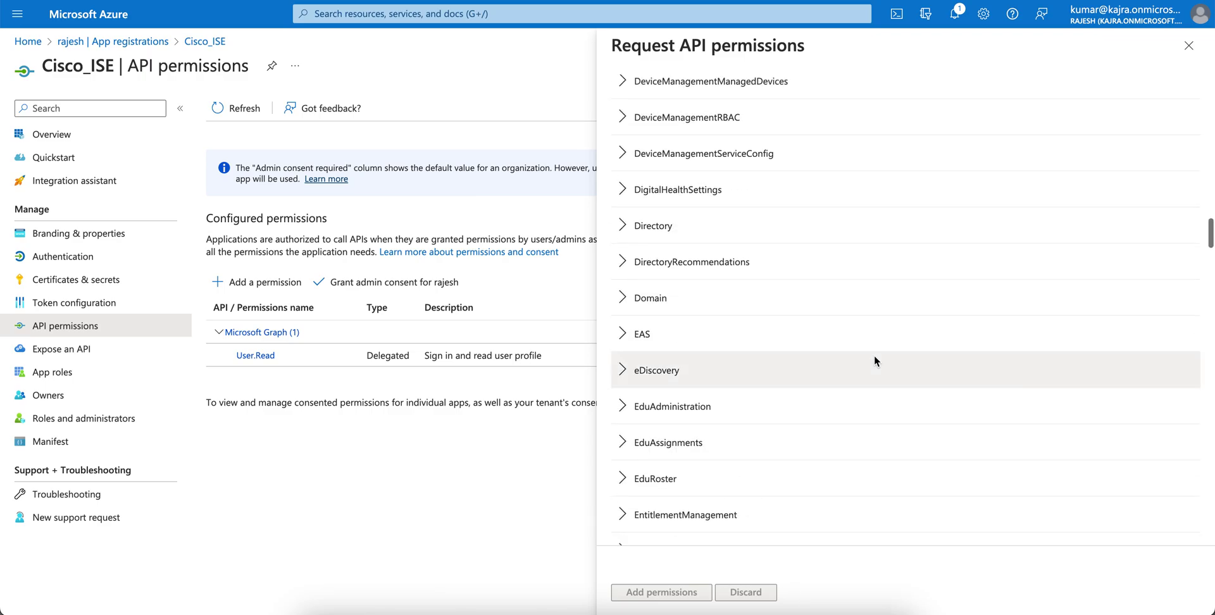
scroll(787, 390, down, 3)
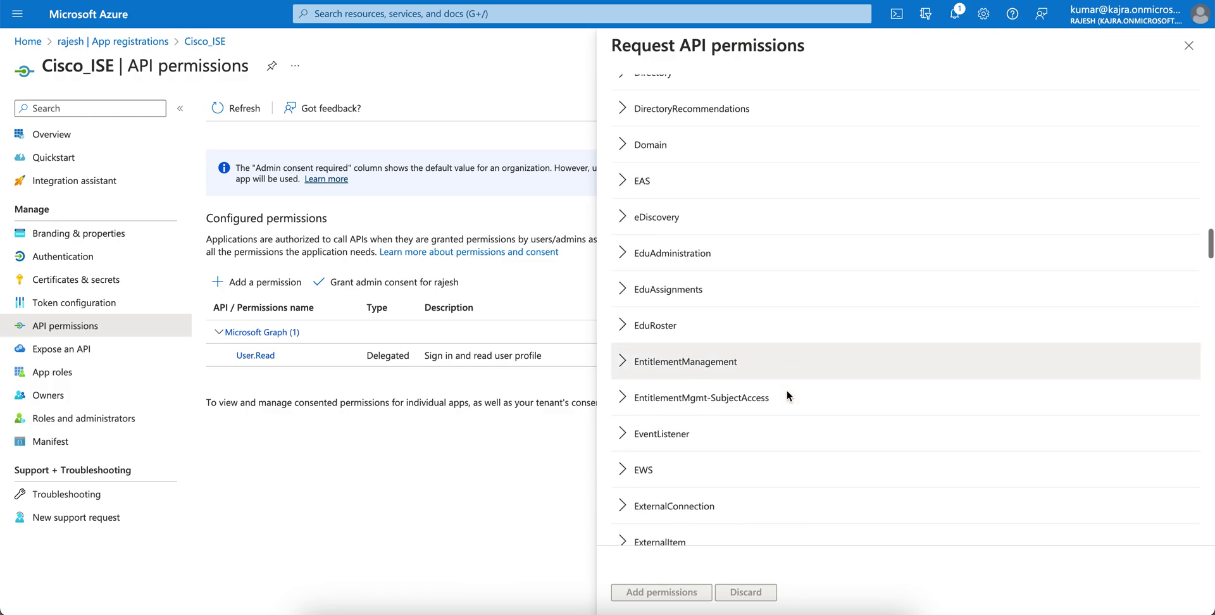
scroll(787, 390, up, 7)
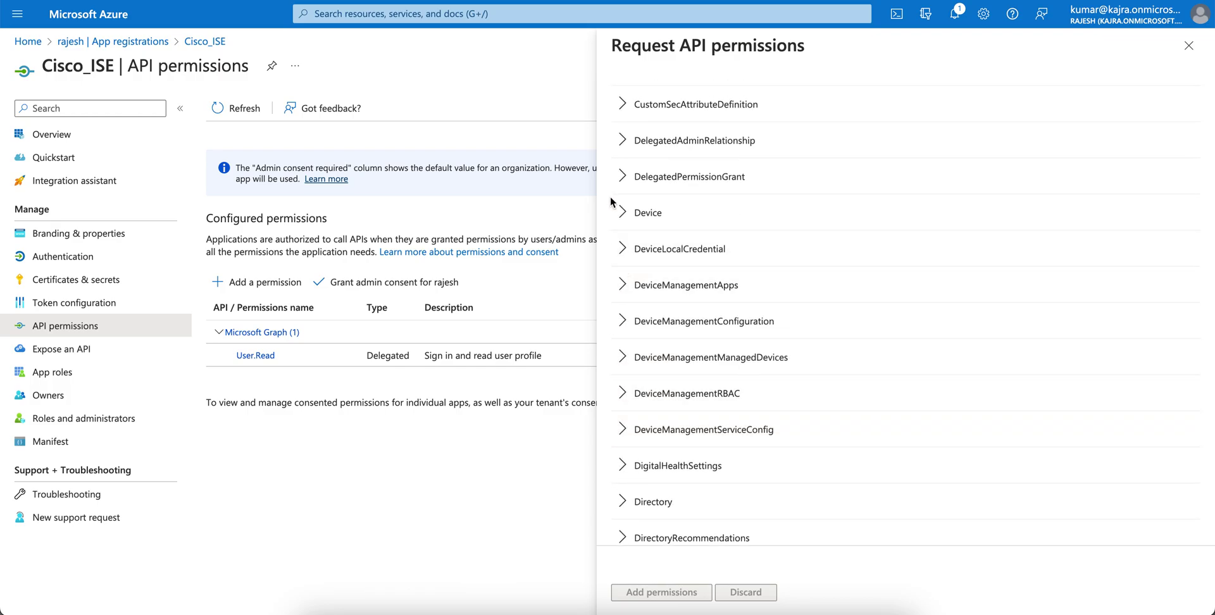
click(622, 213)
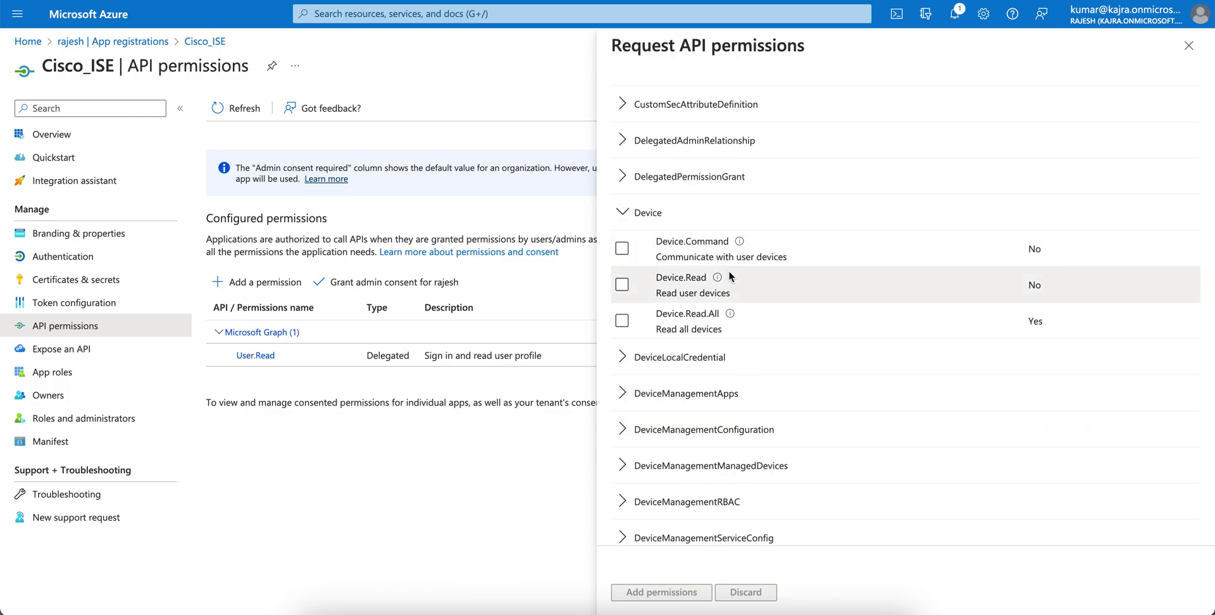
click(623, 285)
click(623, 320)
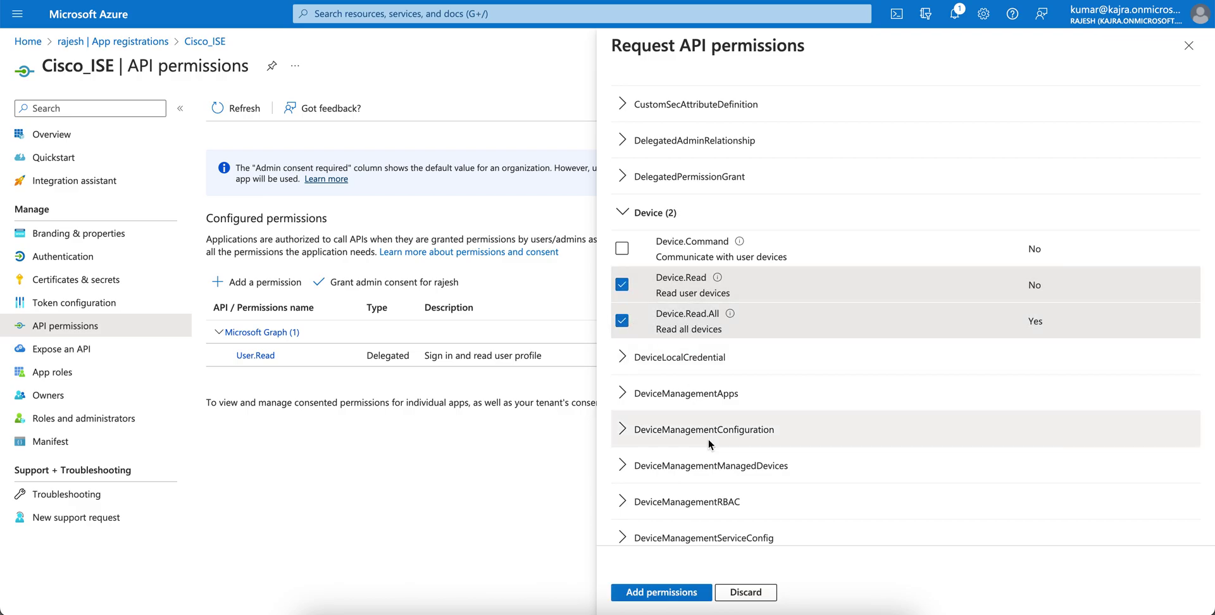
click(661, 598)
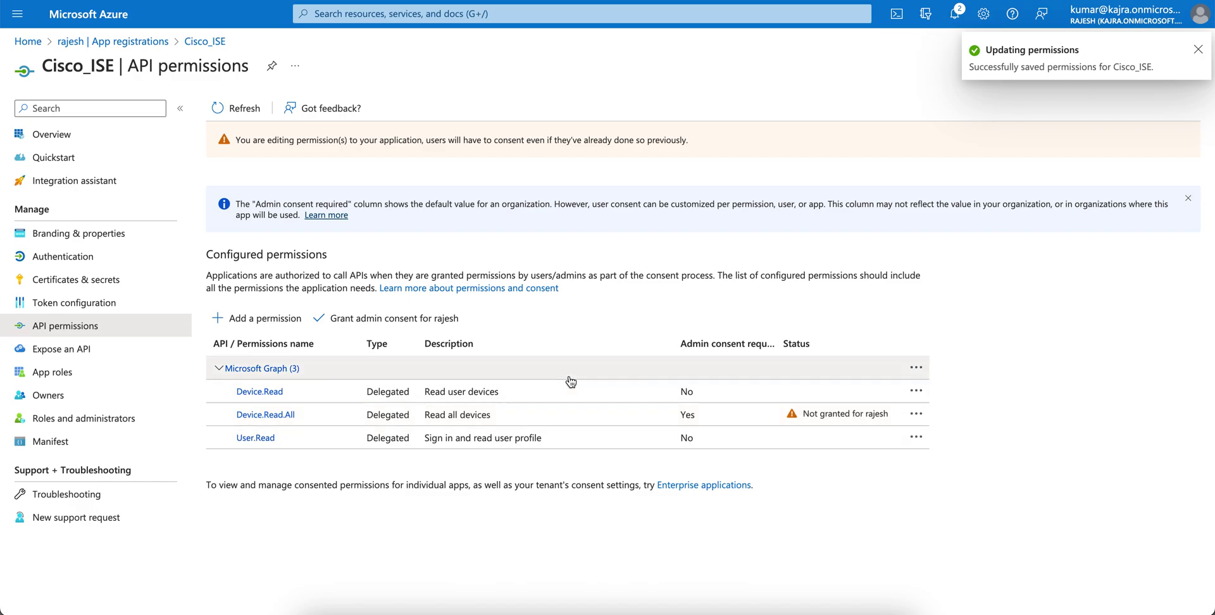
click(439, 319)
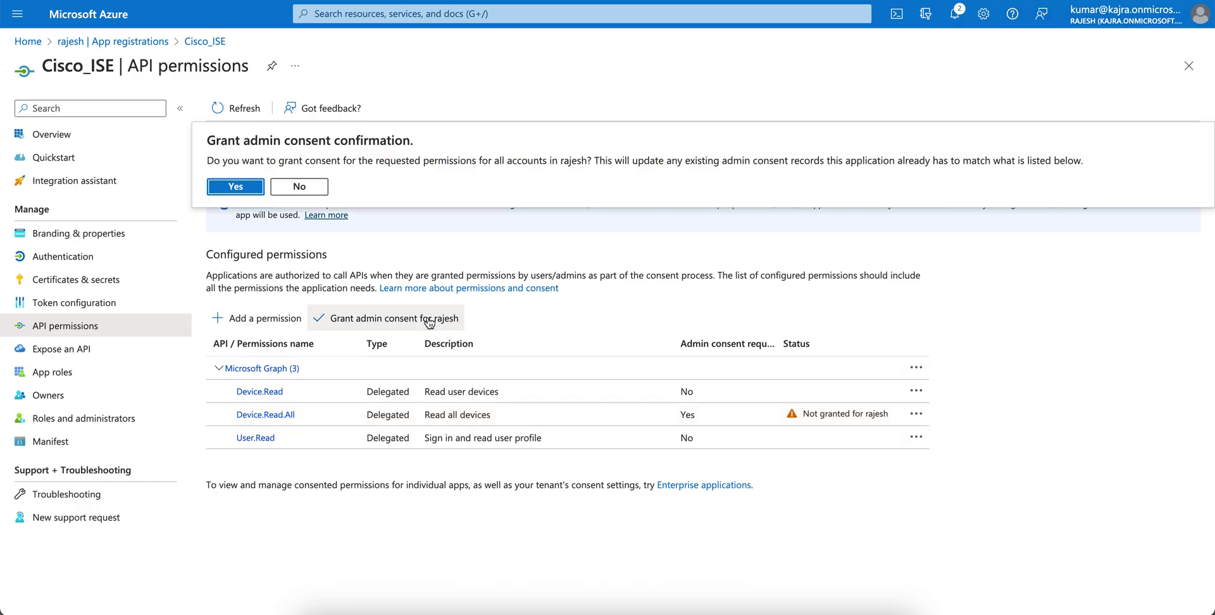
click(253, 190)
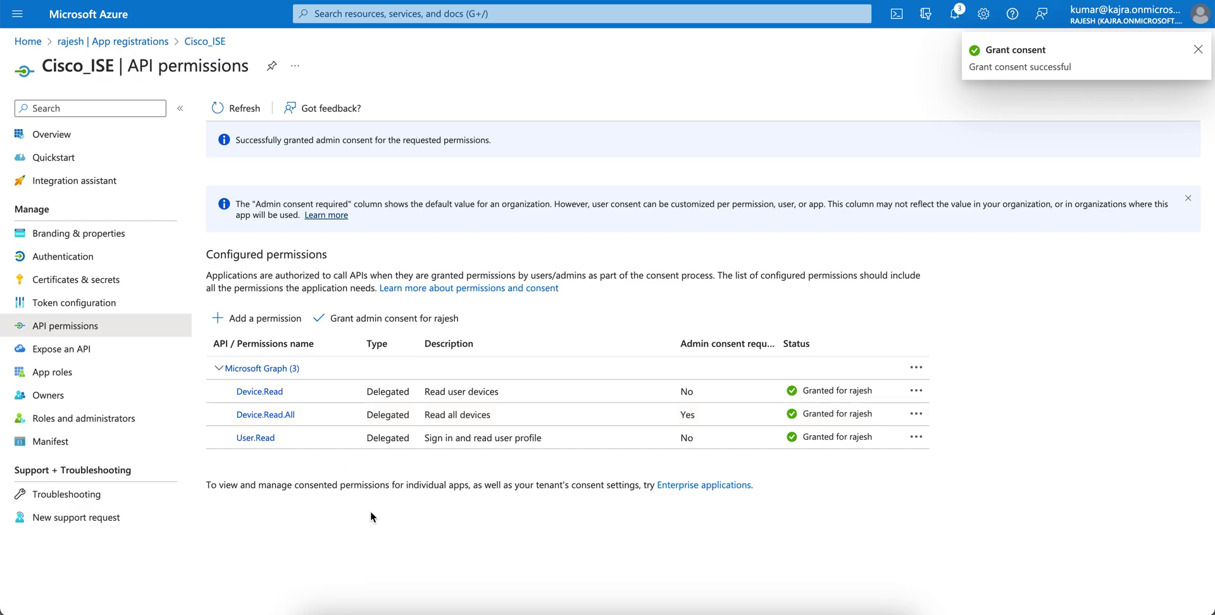
- Return to the guide in Adobe Acrobat Reader and review the Microsoft Graph and Azure Active Directory Graph permission tables through to Figure 3
click(712, 605)
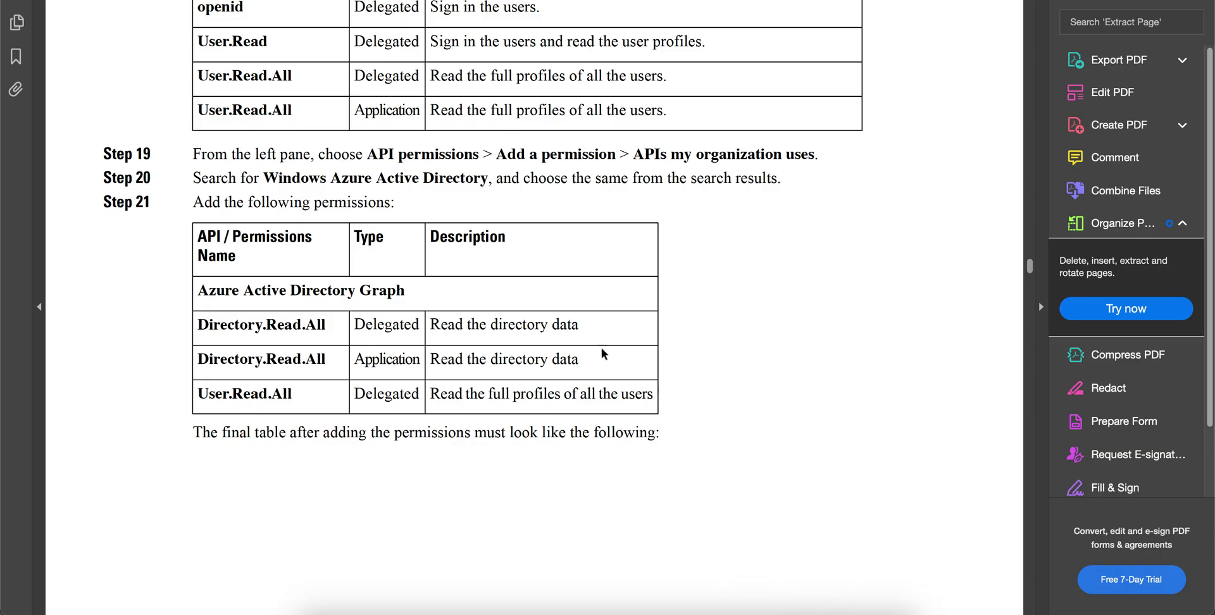
drag(219, 291, 443, 291)
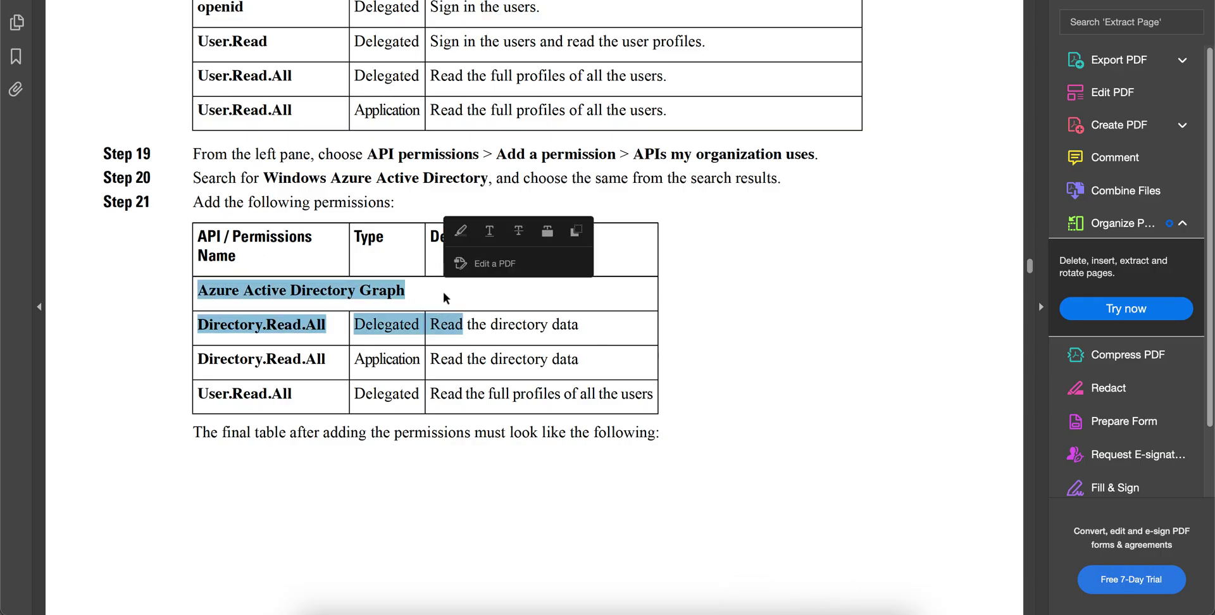
scroll(443, 291, down, 1)
scroll(443, 291, up, 6)
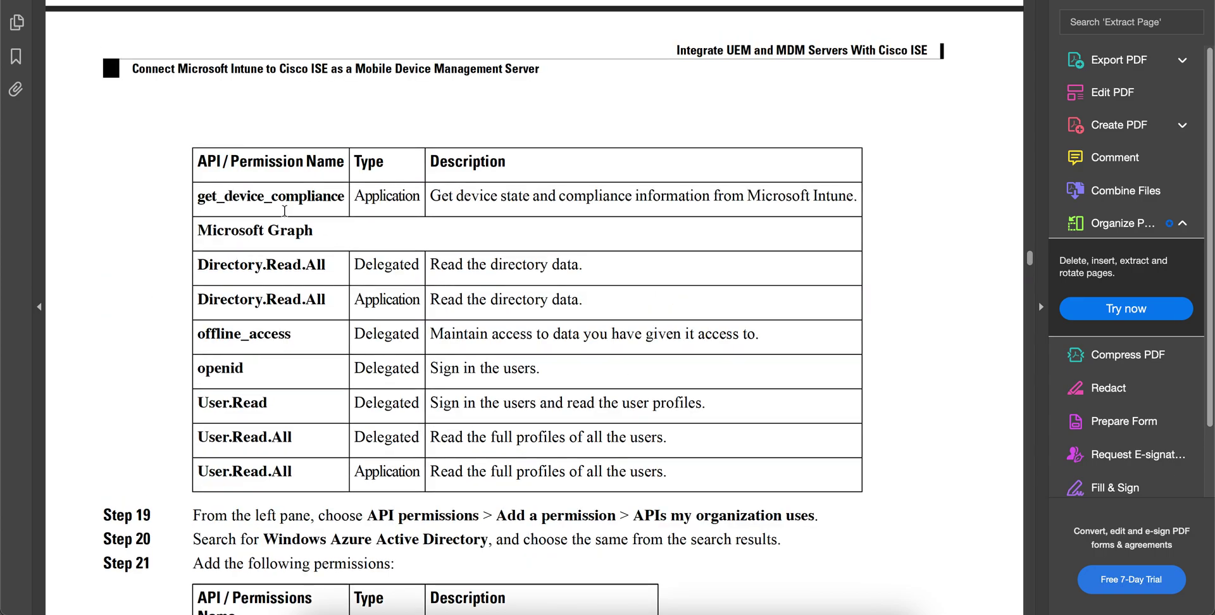
drag(229, 220, 379, 266)
click(706, 342)
scroll(706, 337, down, 1)
scroll(706, 336, down, 15)
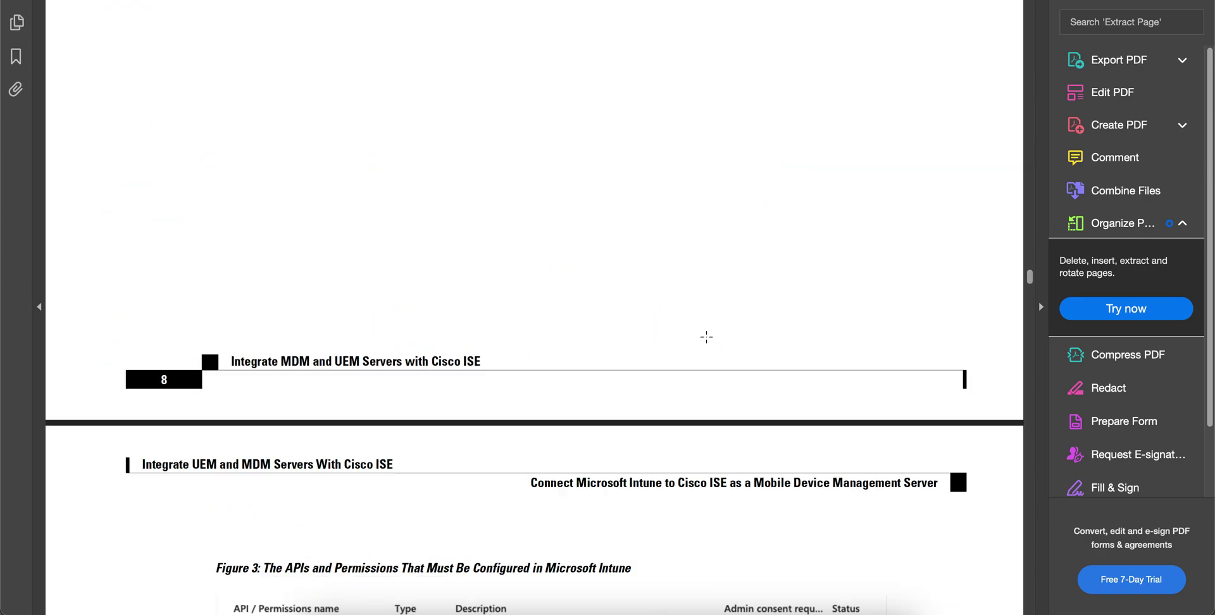
- Review Figure 3 and steps 22 to 25 of the guide, covering the IDs to note and the certificates to download
scroll(706, 337, up, 3)
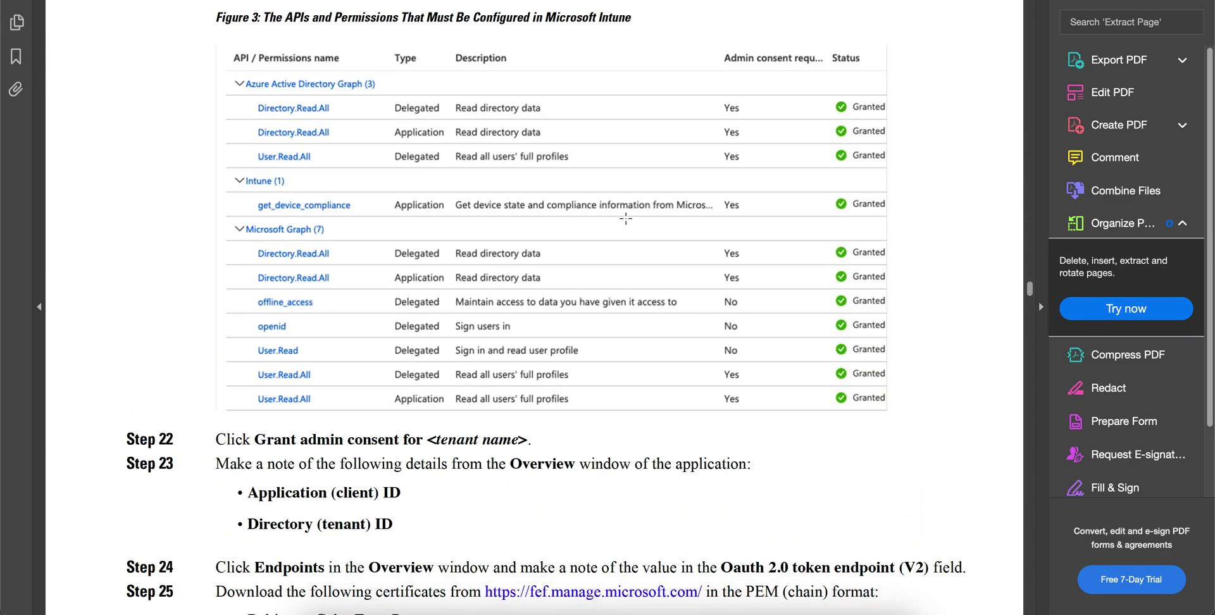
scroll(678, 281, down, 10)
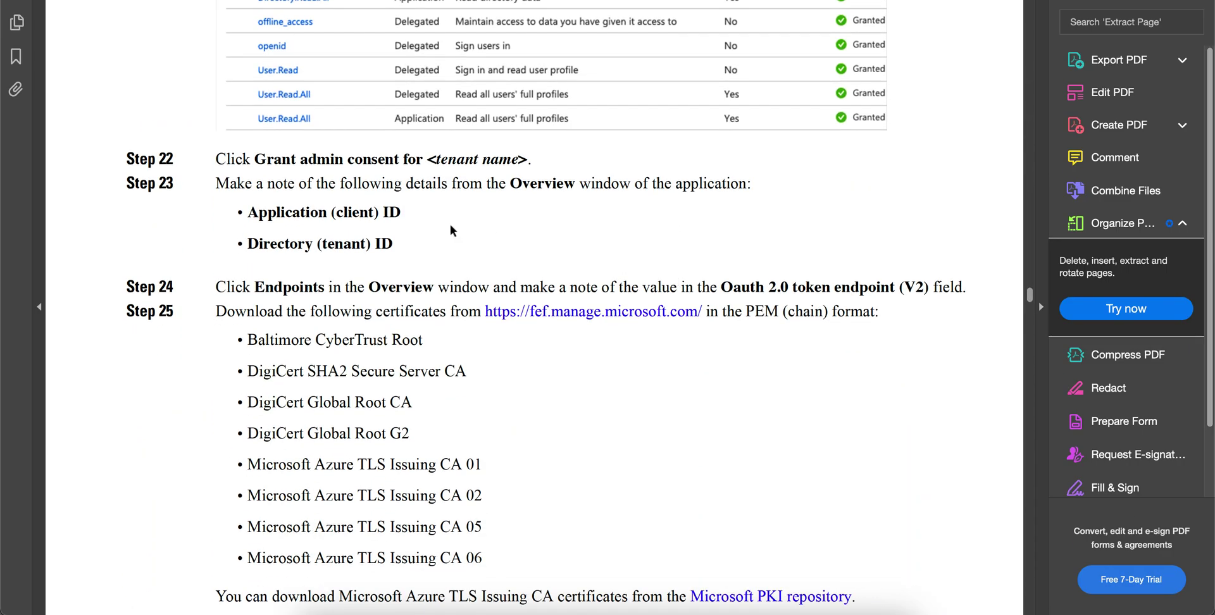
drag(261, 188, 448, 190)
drag(401, 249, 264, 207)
click(476, 237)
scroll(476, 239, down, 3)
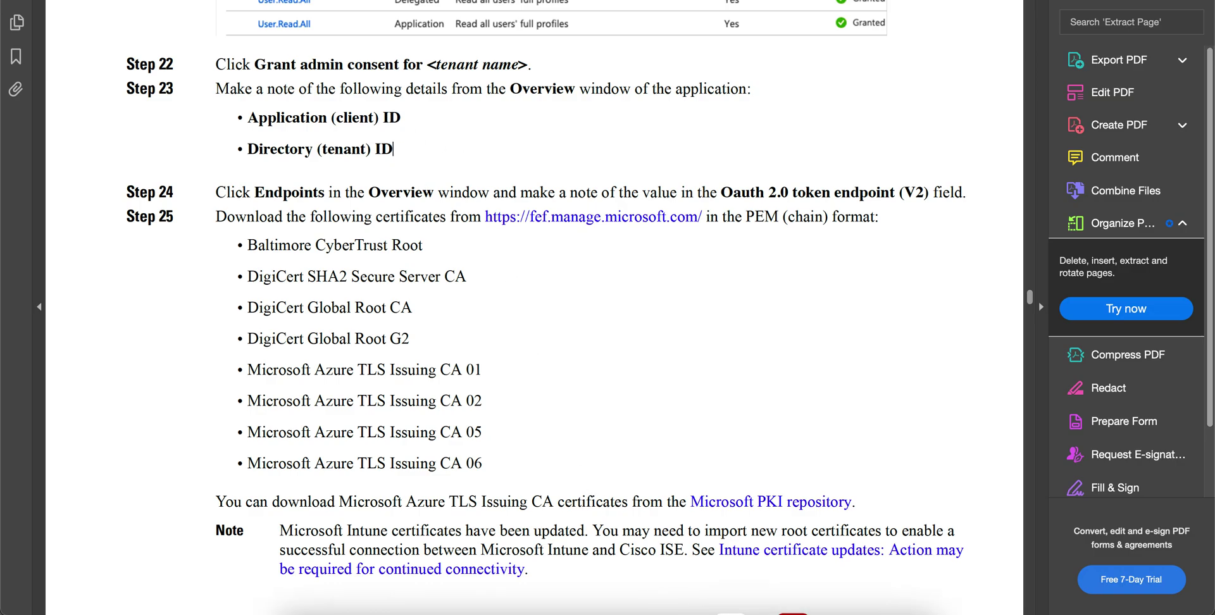
- Switch to Microsoft Azure and locate Cisco_ISE's Application (client) ID, Directory (tenant) ID and OAuth 2.0 token endpoint (v2)
click(577, 611)
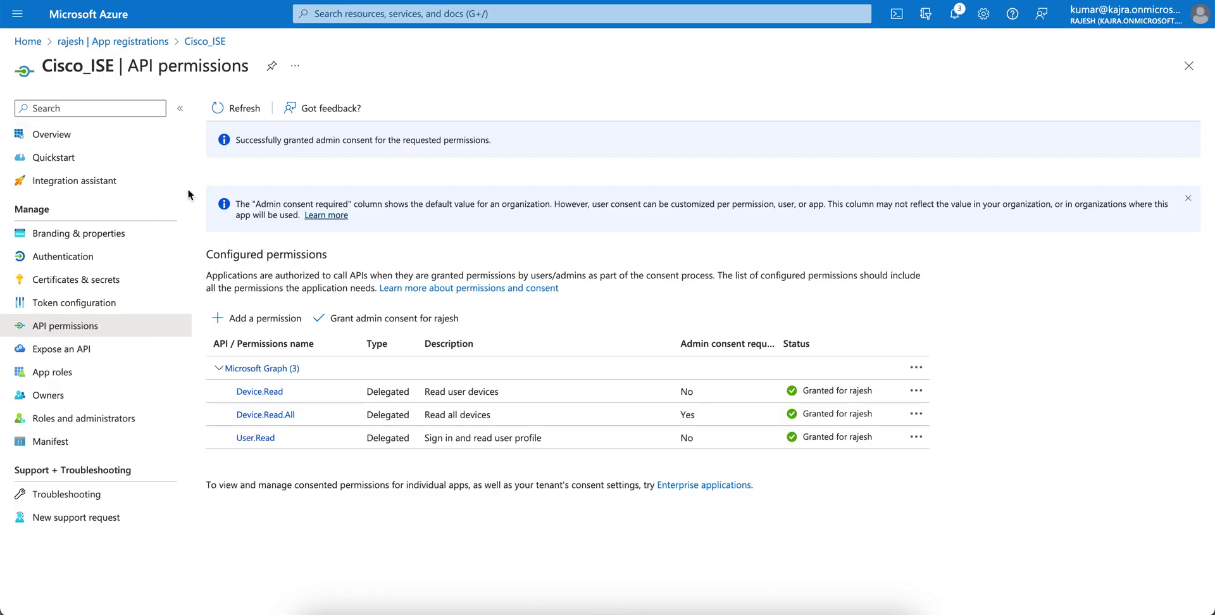
click(51, 134)
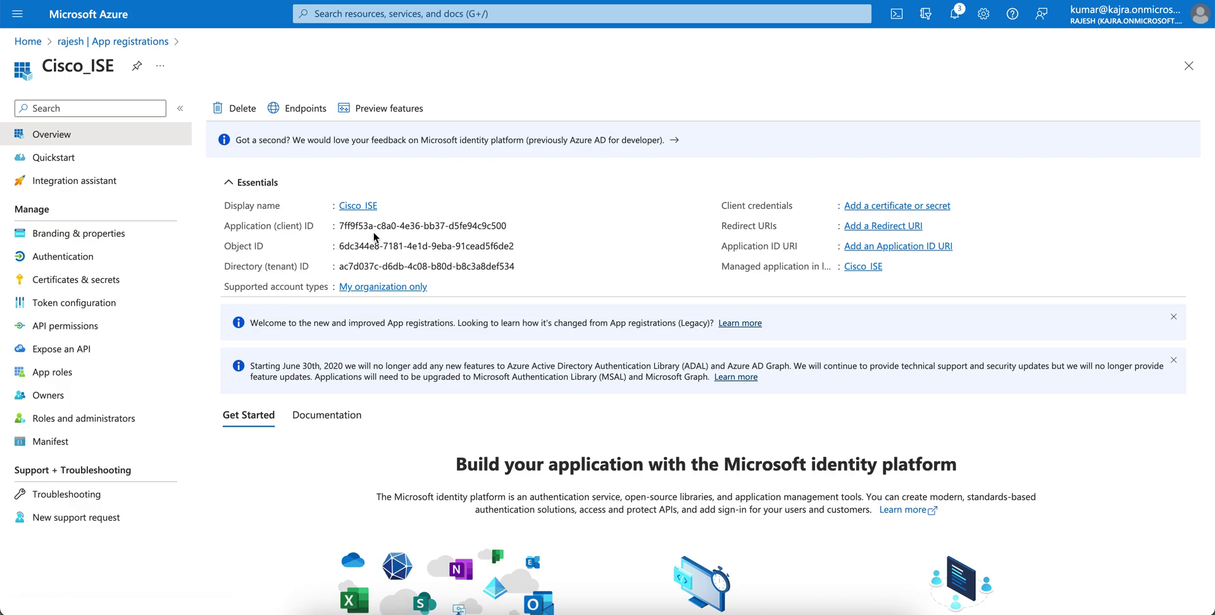
drag(346, 225, 458, 226)
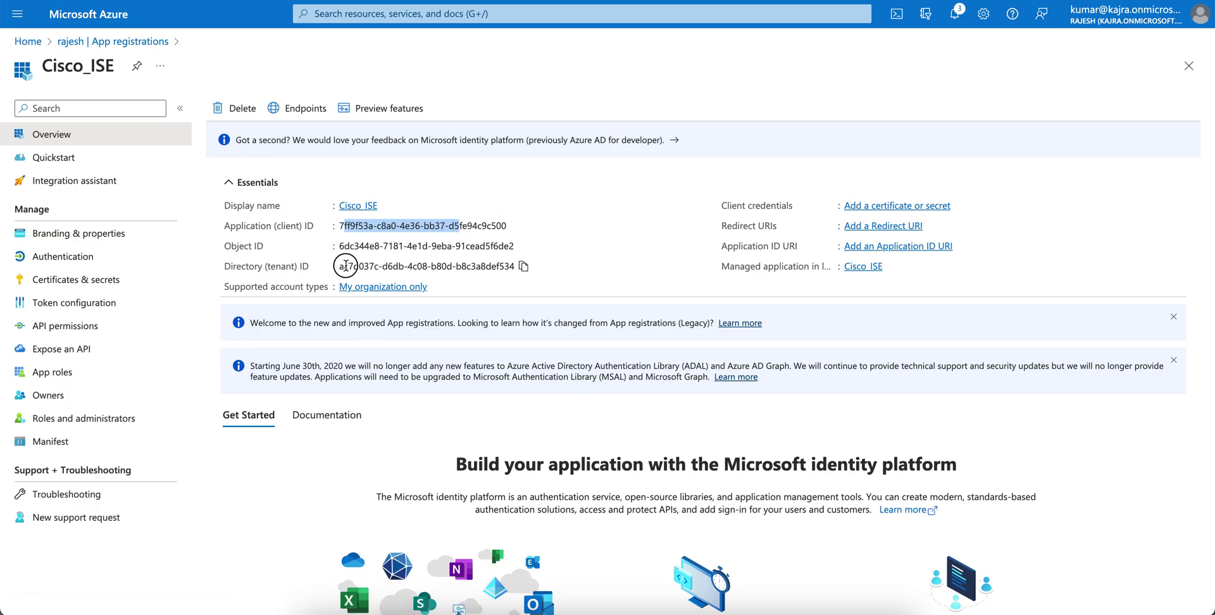
drag(346, 265, 518, 266)
click(298, 108)
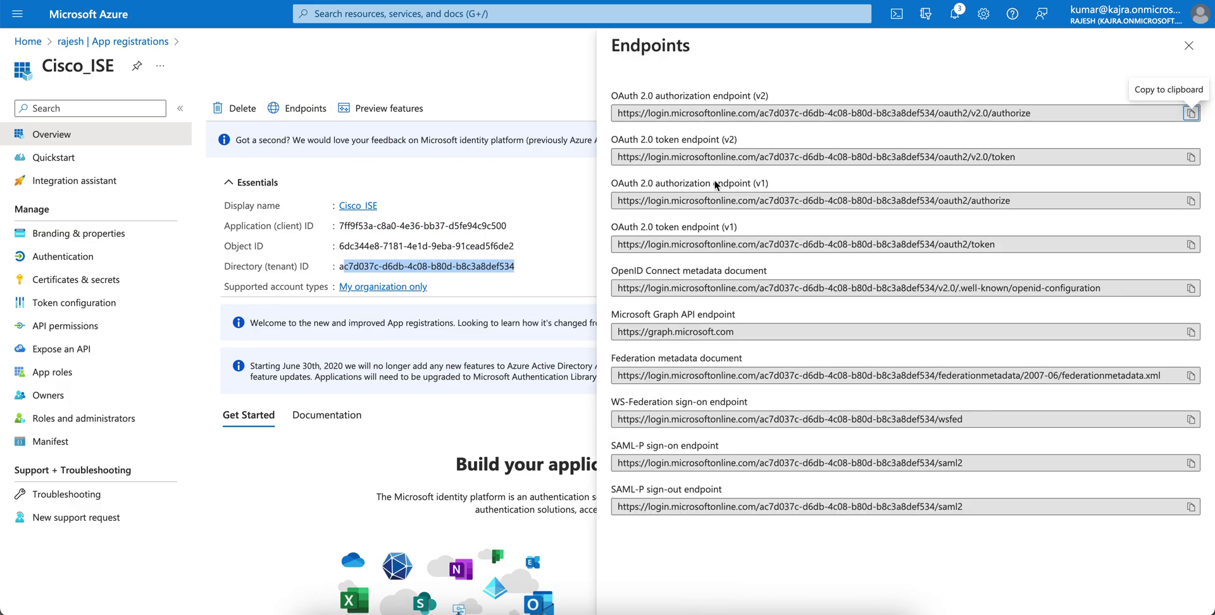
drag(1016, 157, 612, 153)
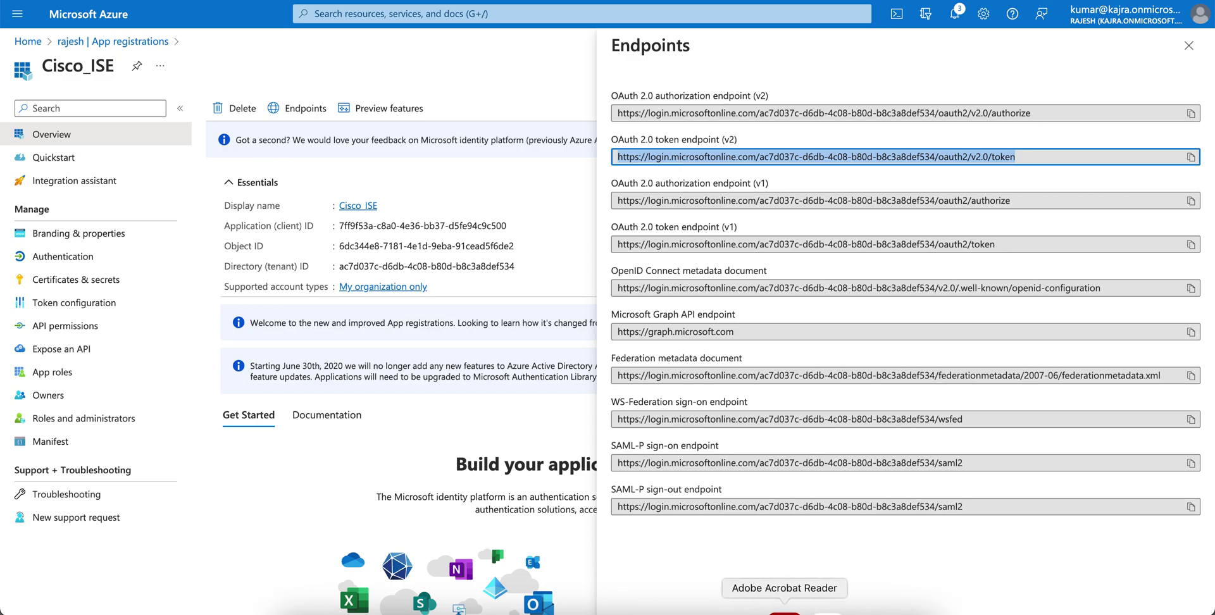
- Switch to the guide in Adobe Acrobat Reader, follow its Microsoft PKI repository link and download the DigiCert Global Root G2 certificate as PEM
click(820, 612)
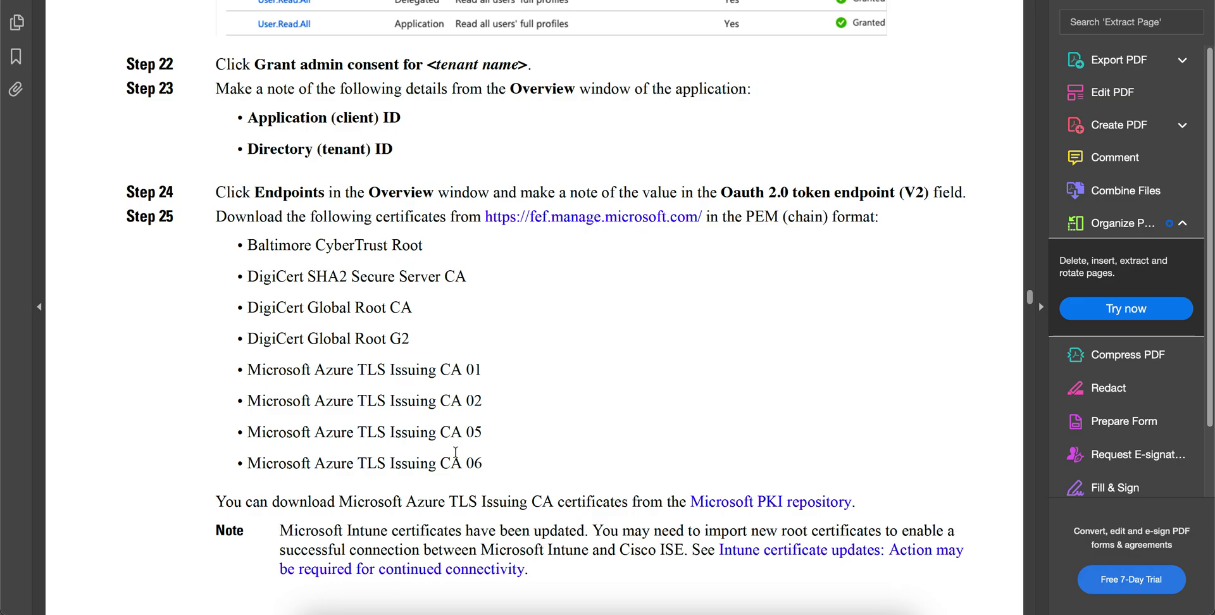
scroll(560, 371, down, 3)
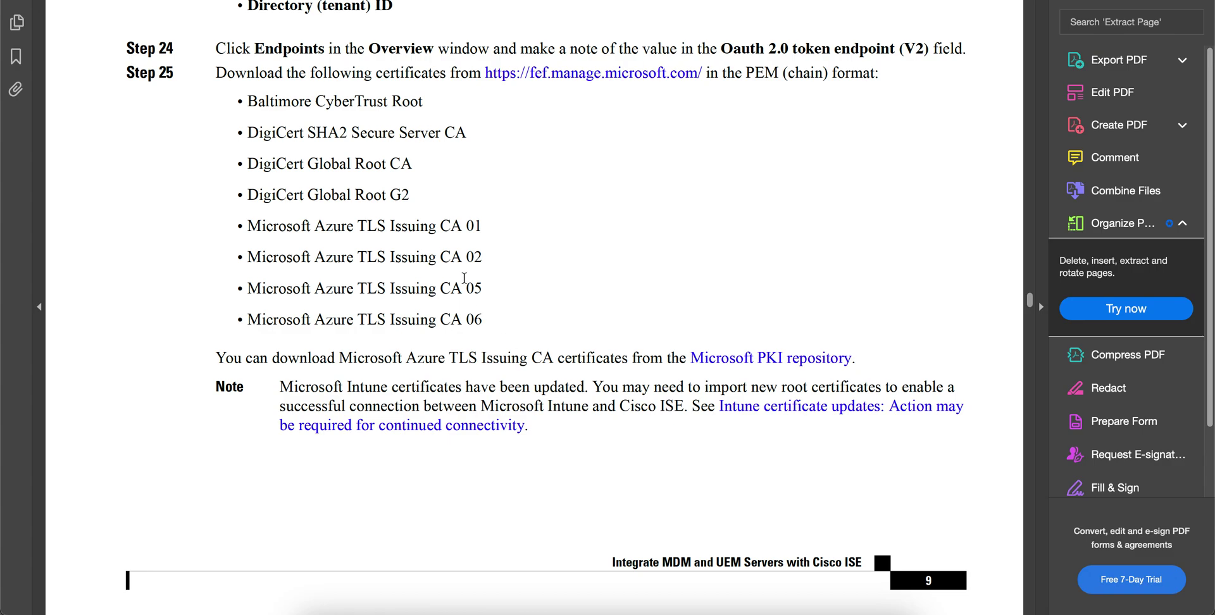
click(760, 364)
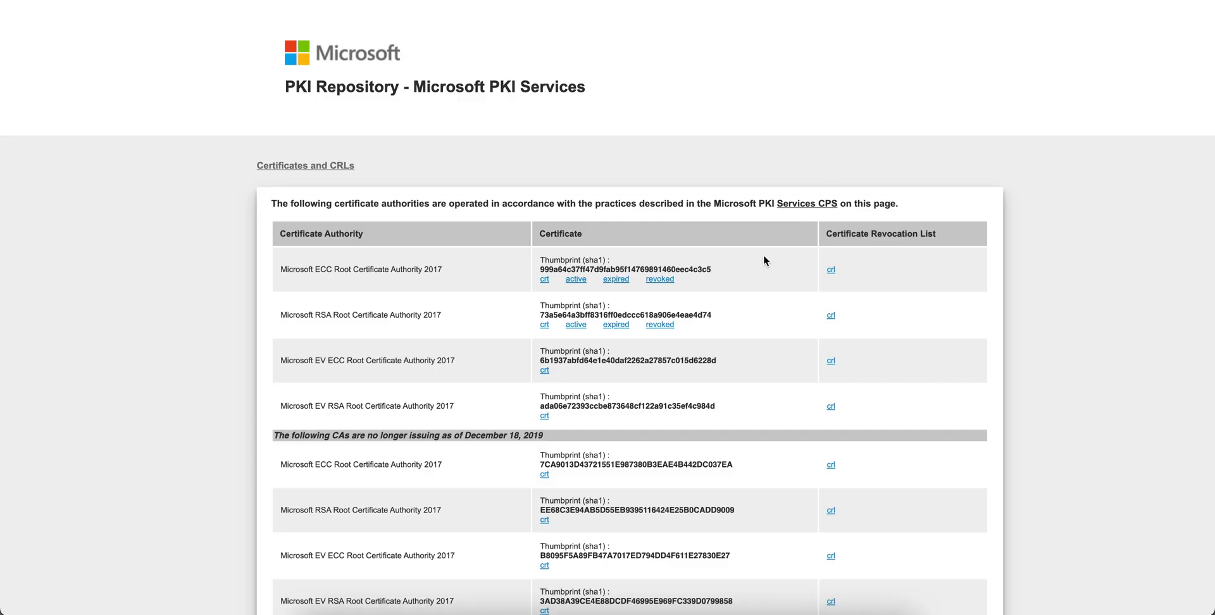
scroll(769, 250, down, 3)
scroll(759, 259, down, 5)
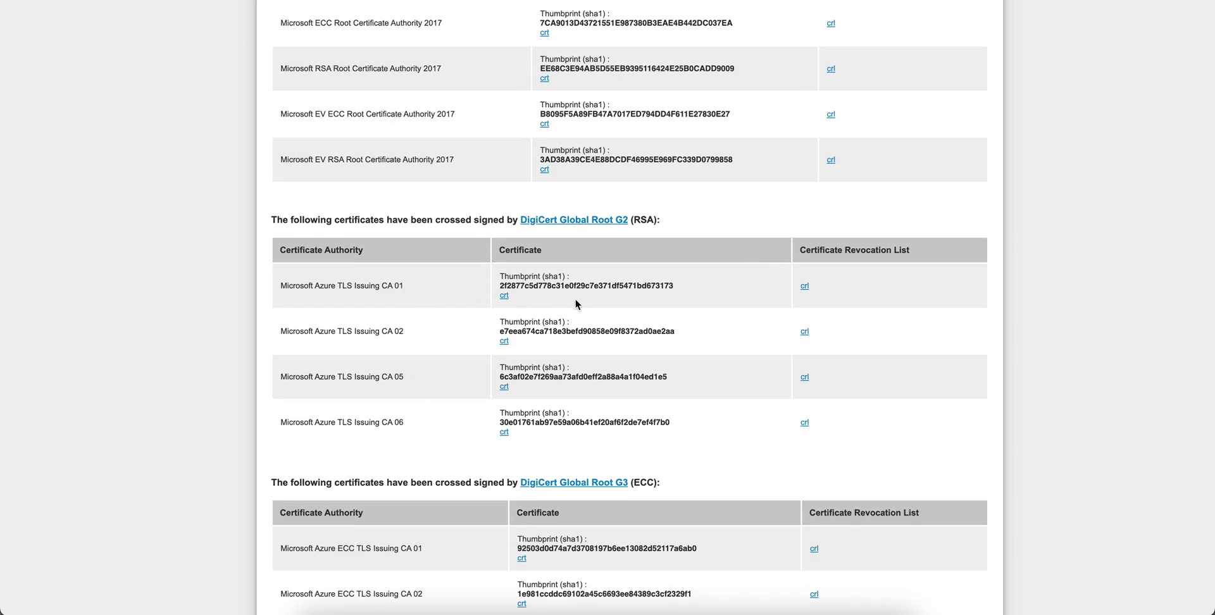
click(601, 221)
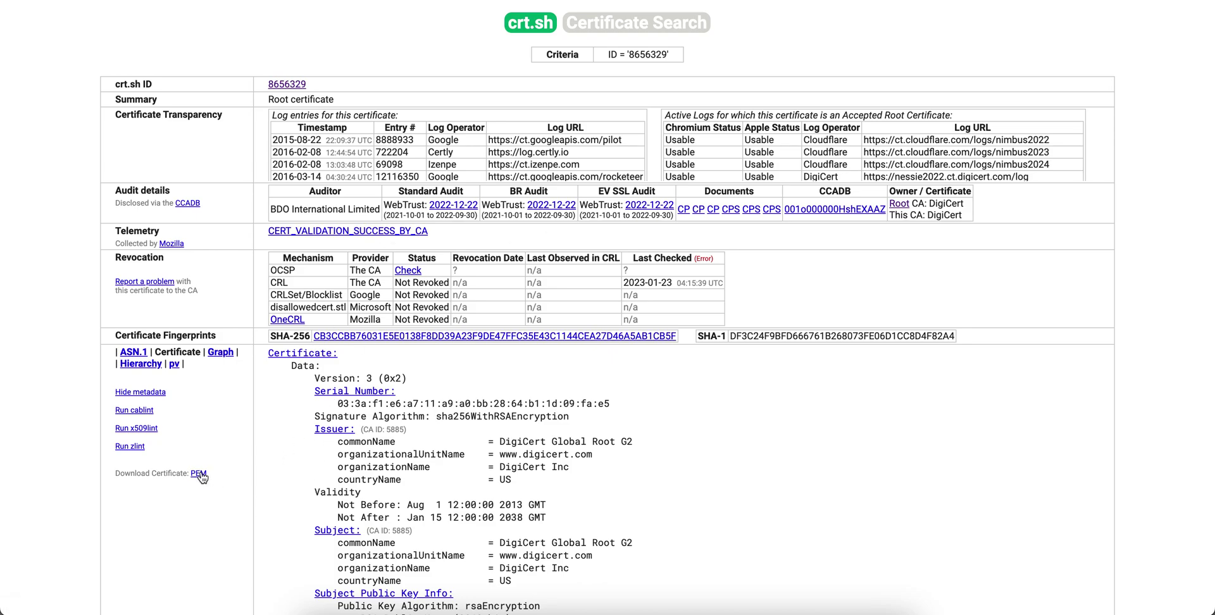
click(198, 474)
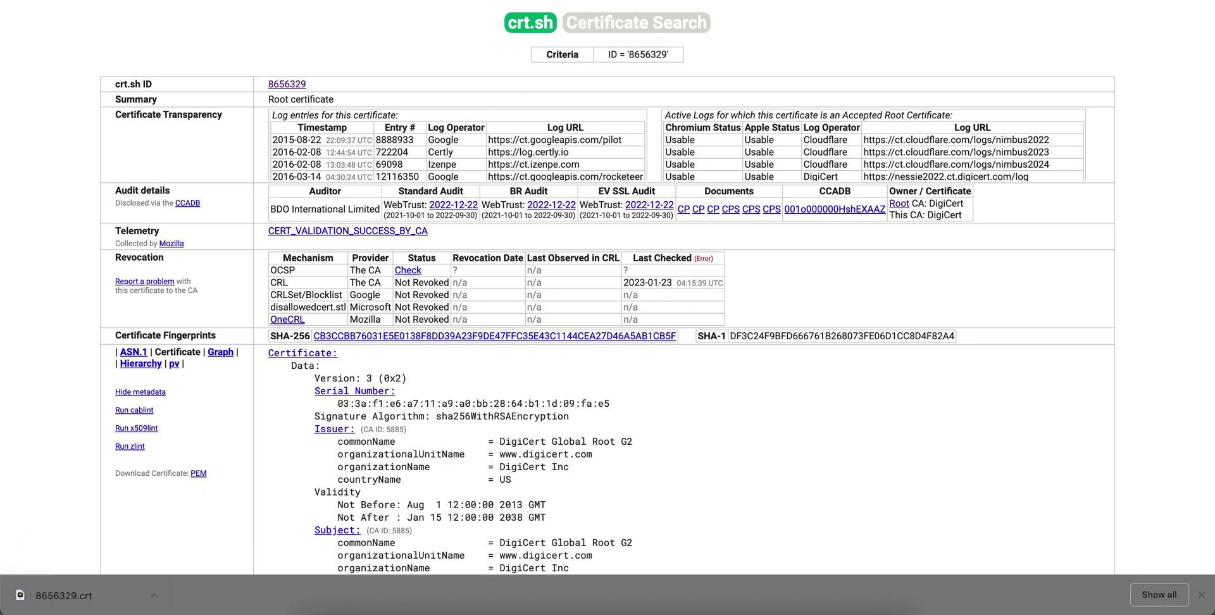
- Return to the PKI repository and try to download the Microsoft Azure TLS Issuing CA 06 certificate
key(ctrl+Tab)
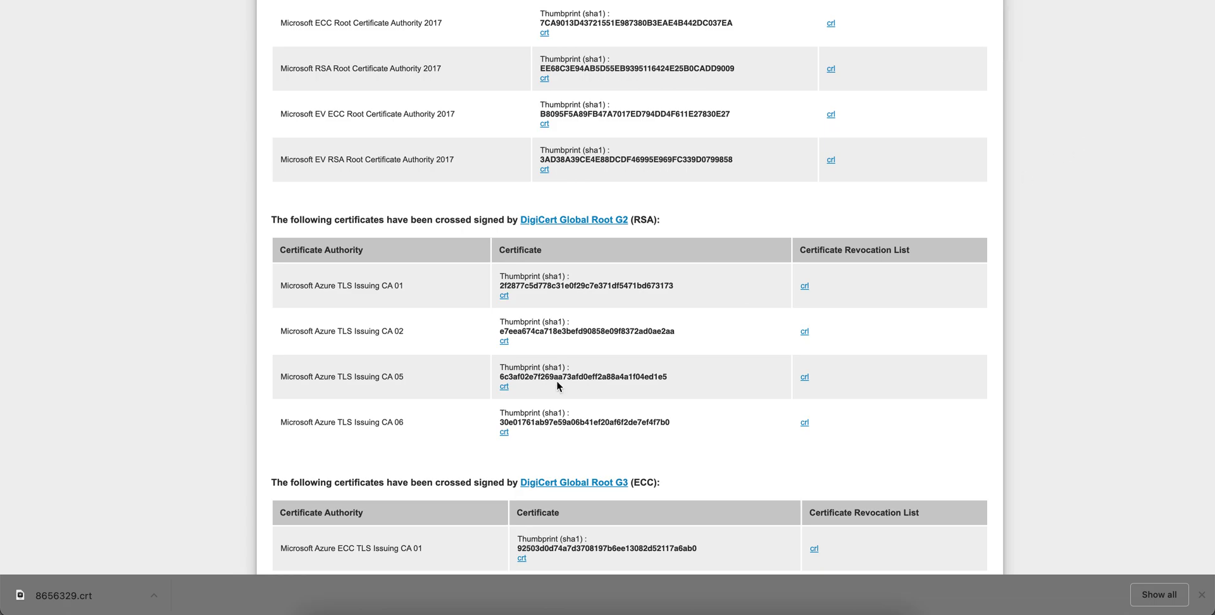
click(505, 433)
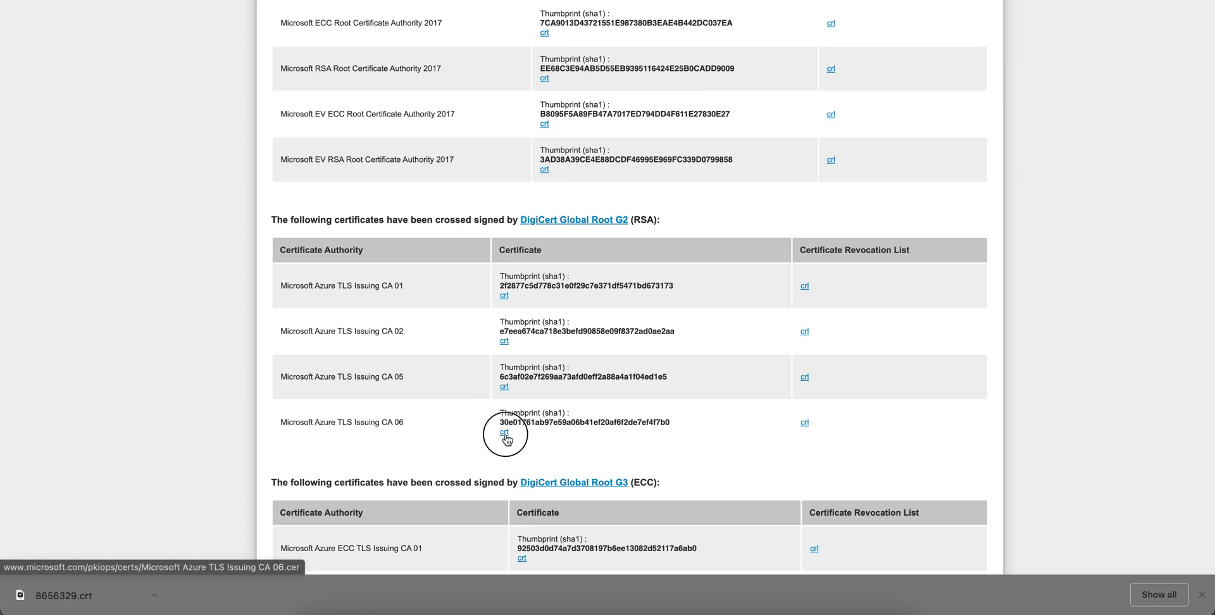
click(1201, 595)
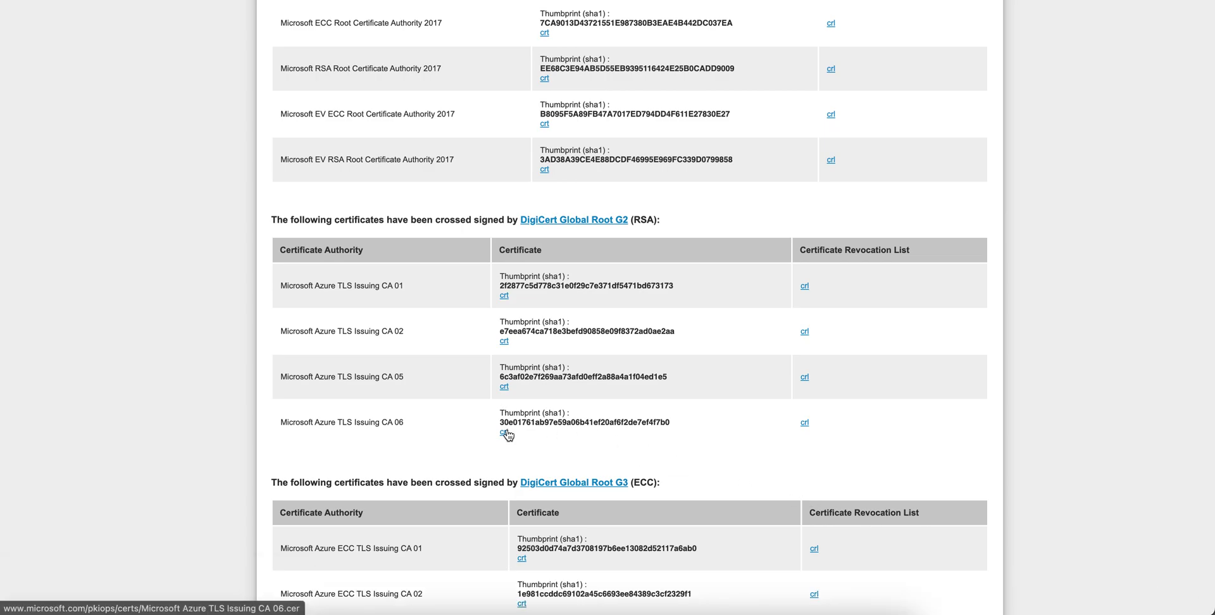
- Check the downloaded 8656329.crt in Finder's Downloads folder, and close the endpoint list back in Microsoft Azure
click(318, 605)
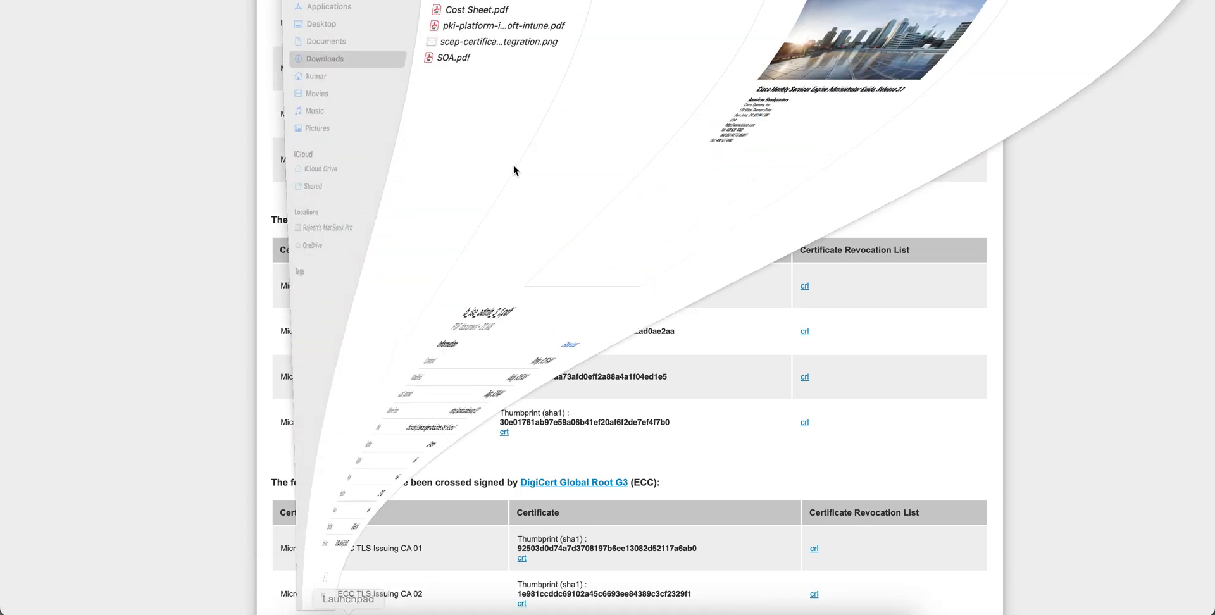
click(516, 2)
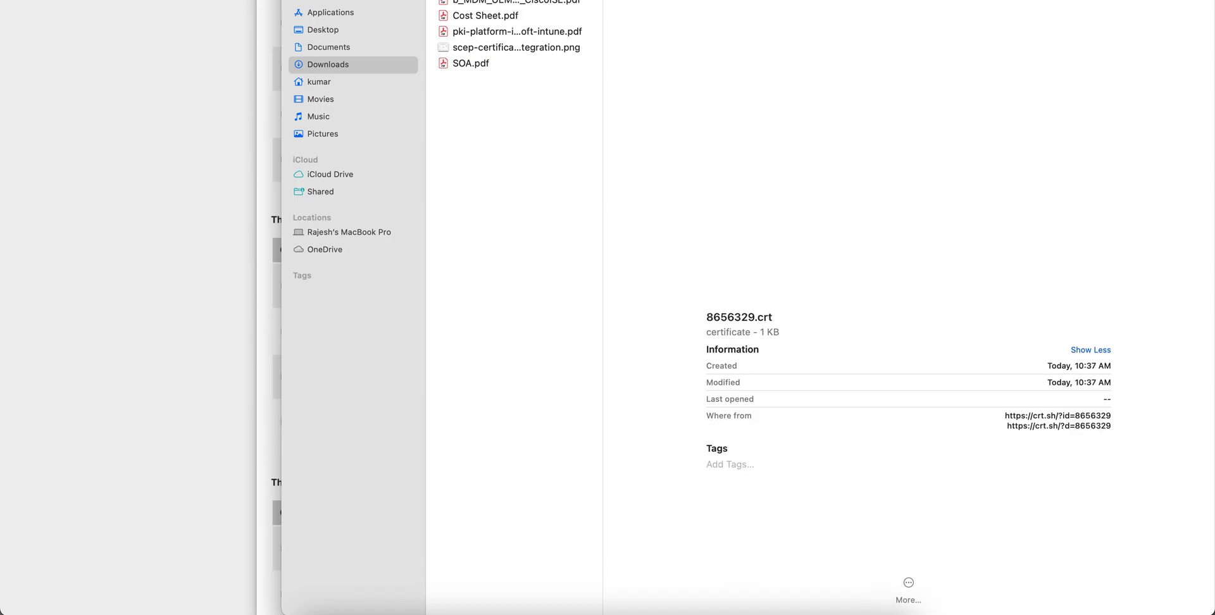
click(190, 260)
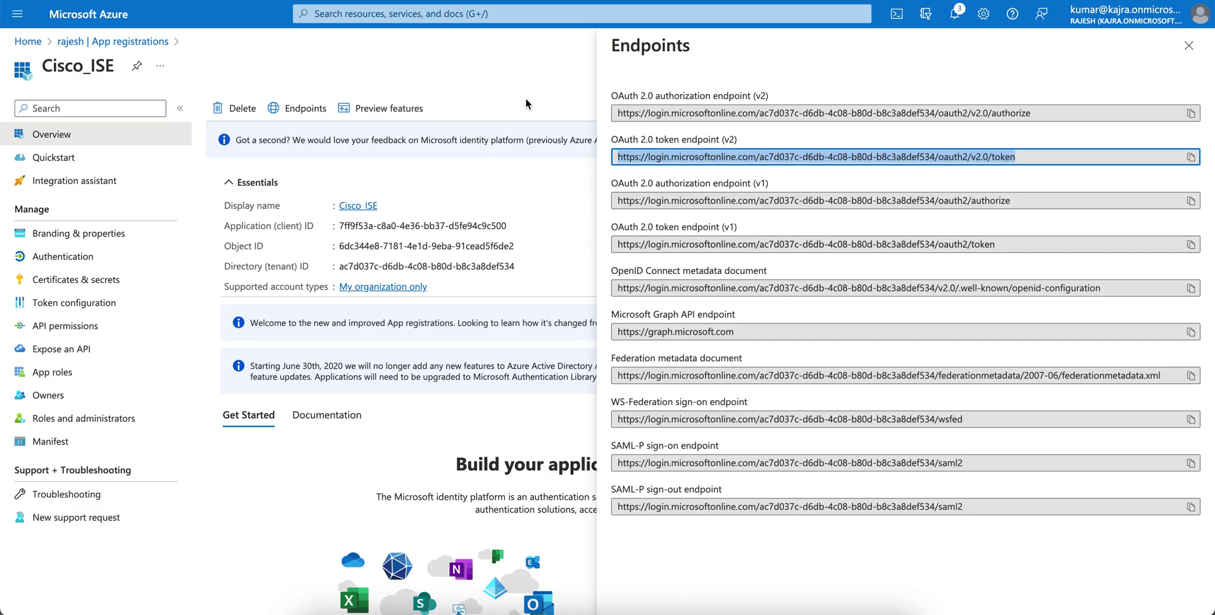
click(1188, 45)
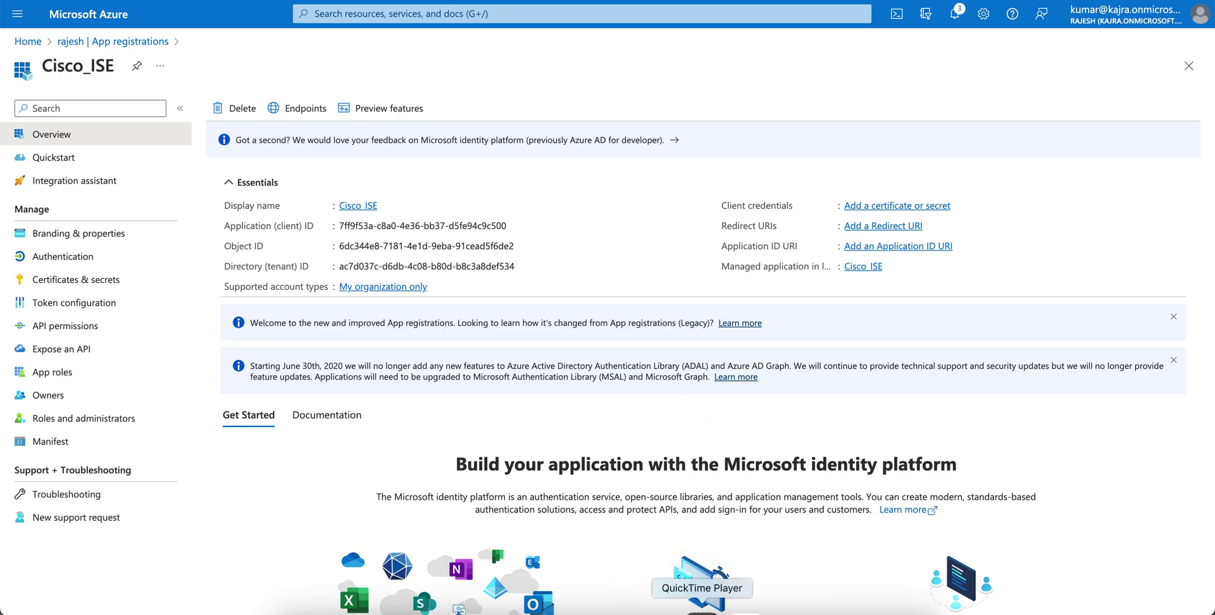
- Return to the guide in Adobe Acrobat Reader and read step 26, selecting the text of the path to Trusted Certificates
click(787, 609)
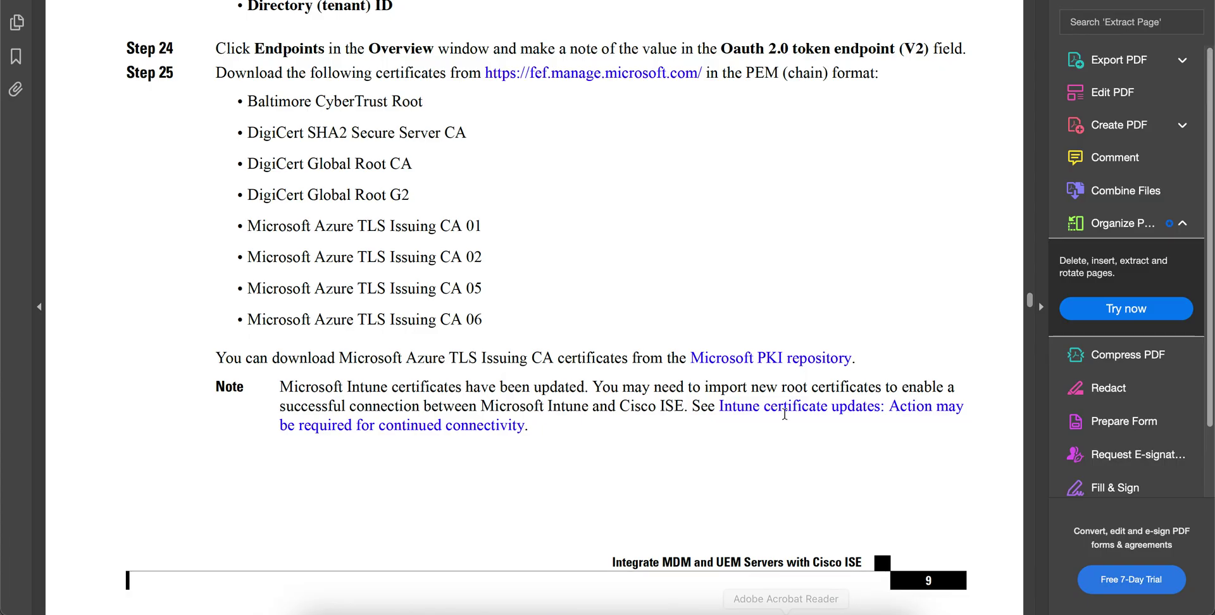
scroll(785, 414, down, 10)
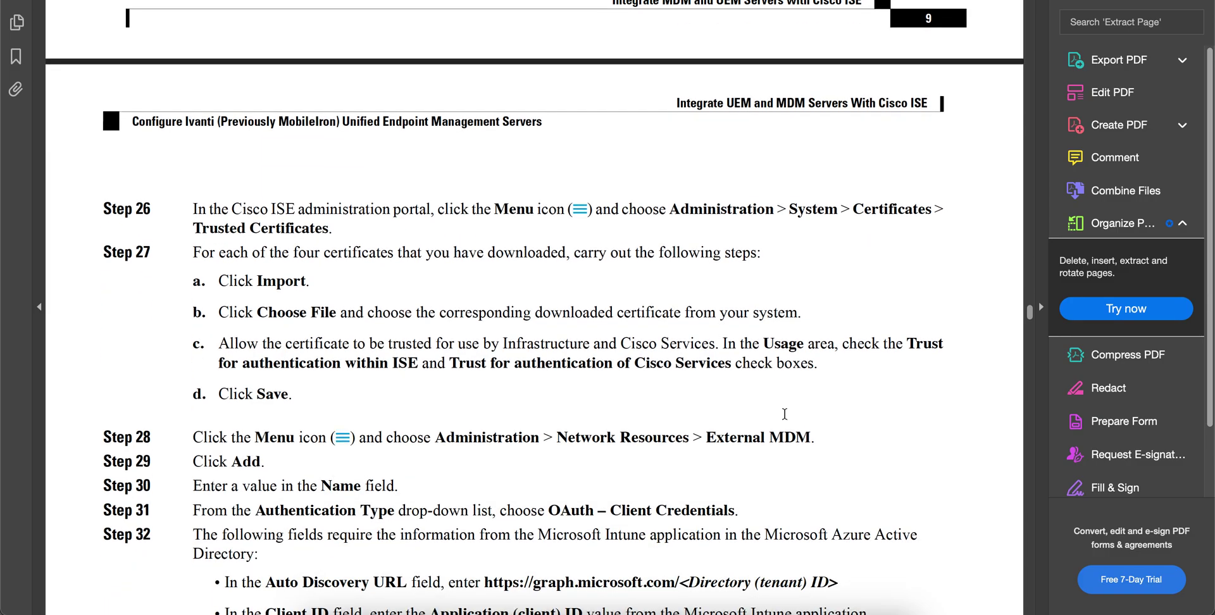
drag(231, 197, 430, 198)
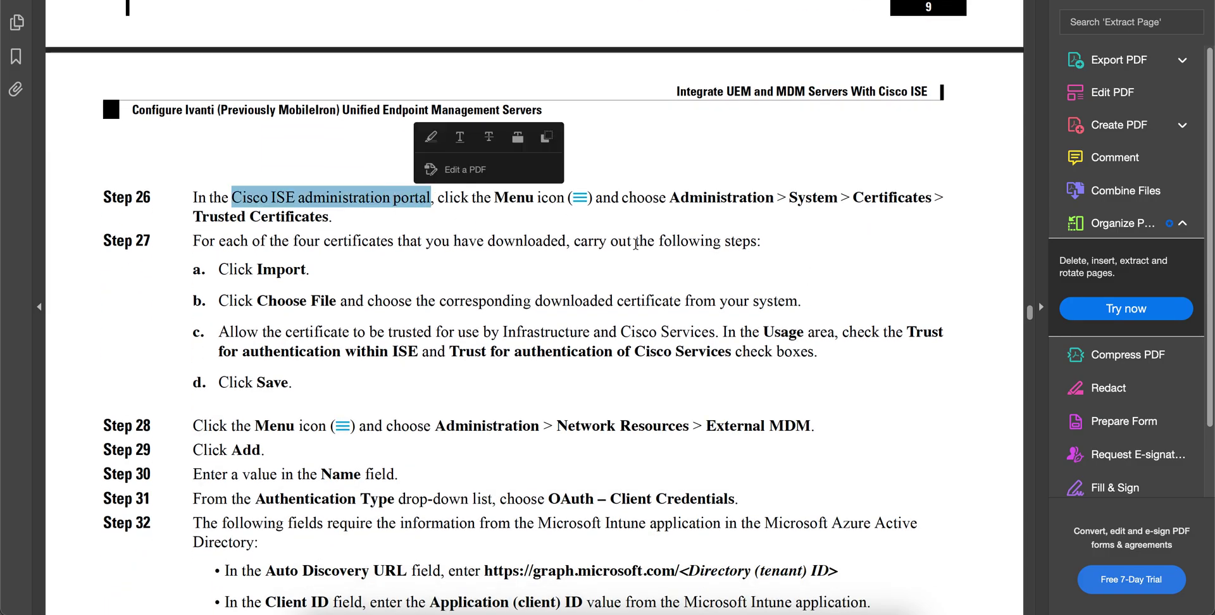
drag(670, 197, 922, 205)
drag(193, 216, 329, 218)
- Recheck the certificates listed in step 25 of the guide, and view the Microsoft Graph website before returning to the document
scroll(517, 355, up, 8)
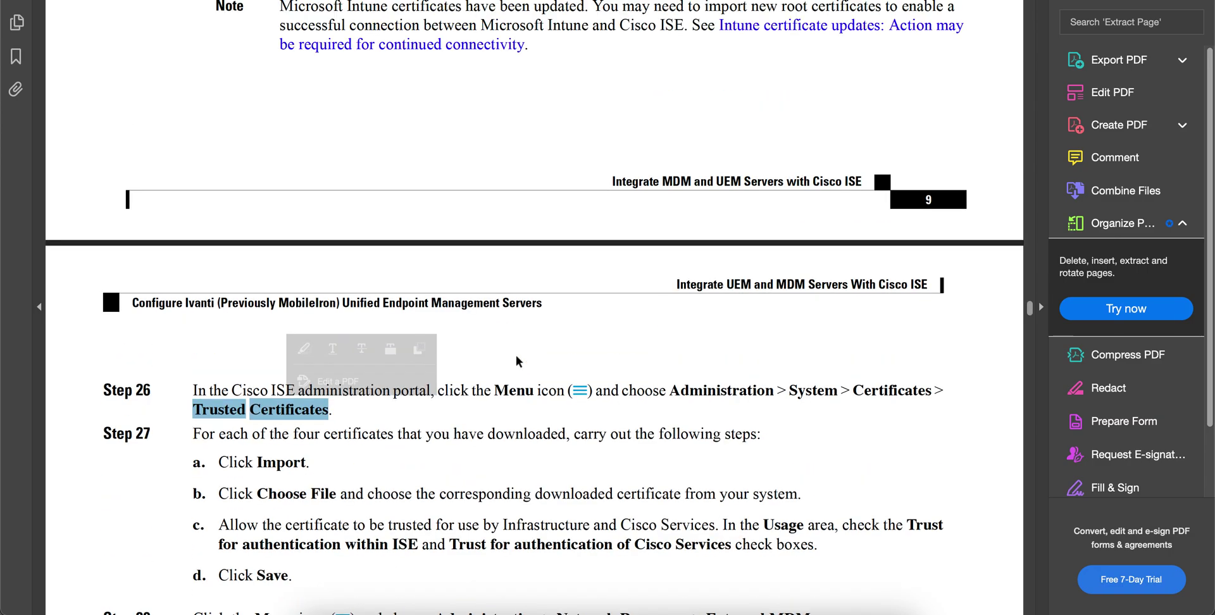
drag(340, 46, 436, 206)
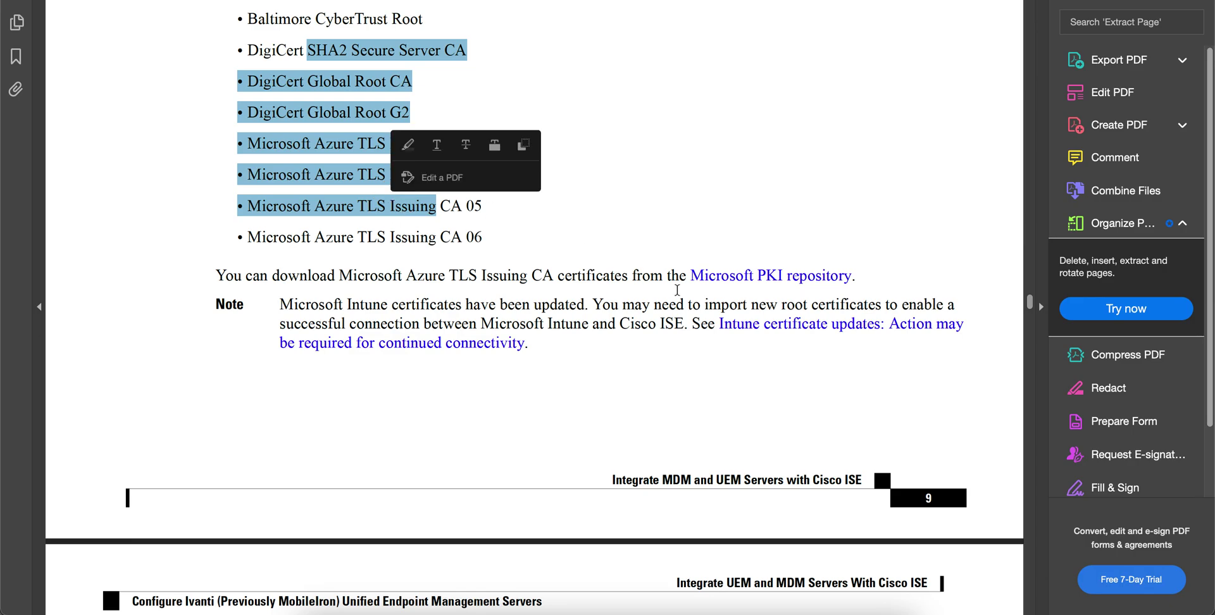
scroll(769, 166, up, 4)
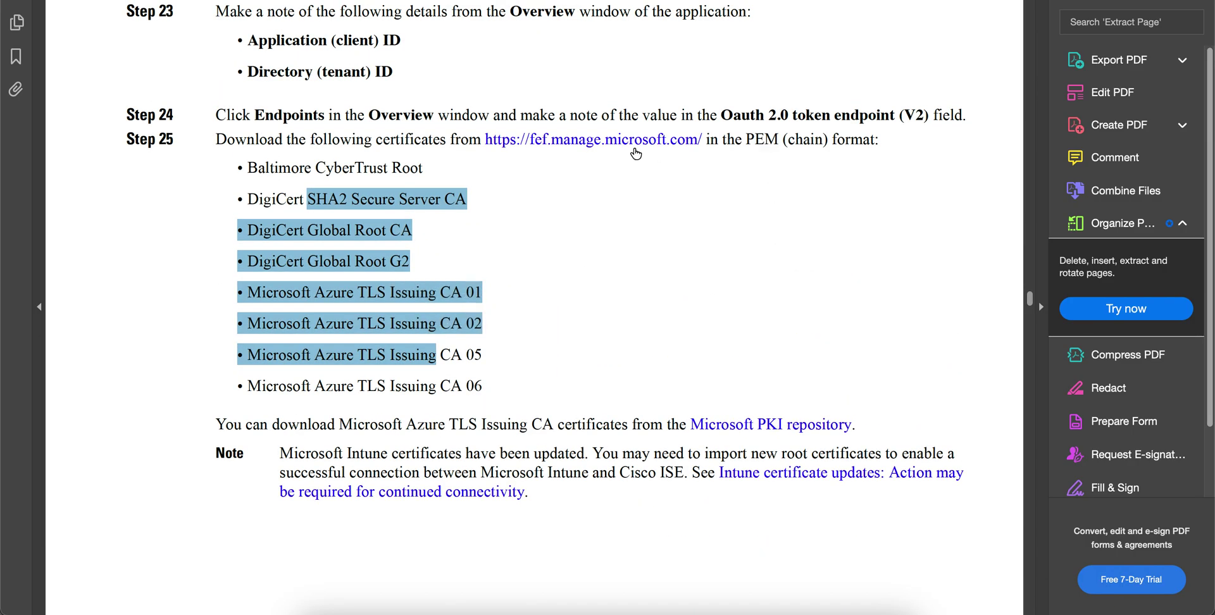
scroll(732, 218, down, 20)
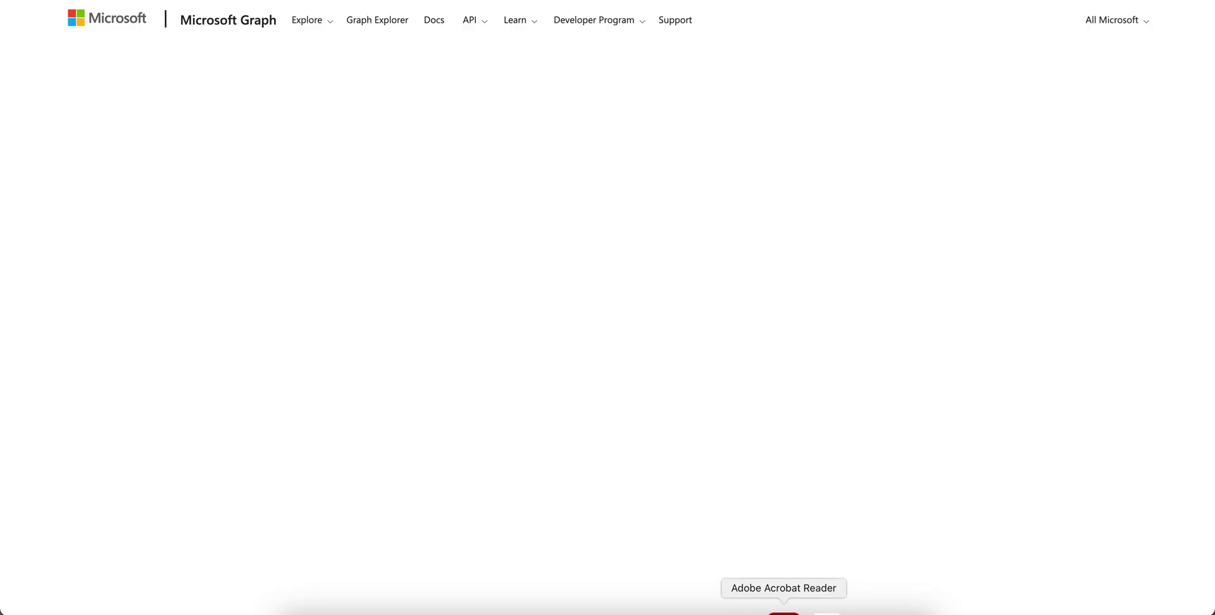
click(785, 611)
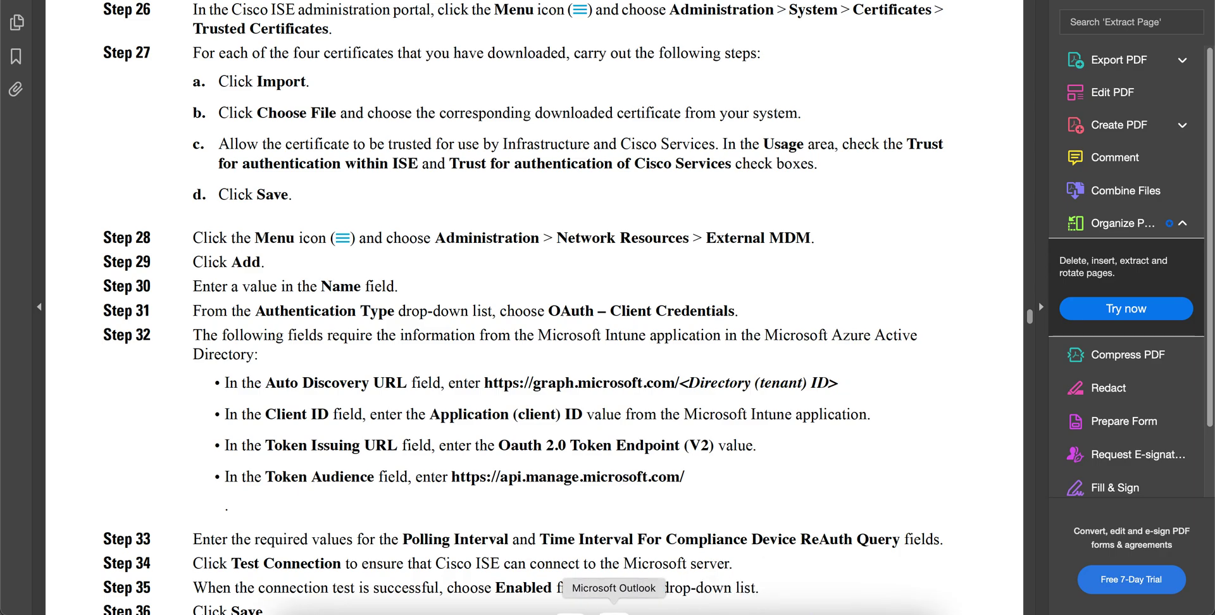
- Switch to Microsoft Azure and locate the tenant ID and token endpoint of Cisco_ISE needed for the ISE fields
click(571, 608)
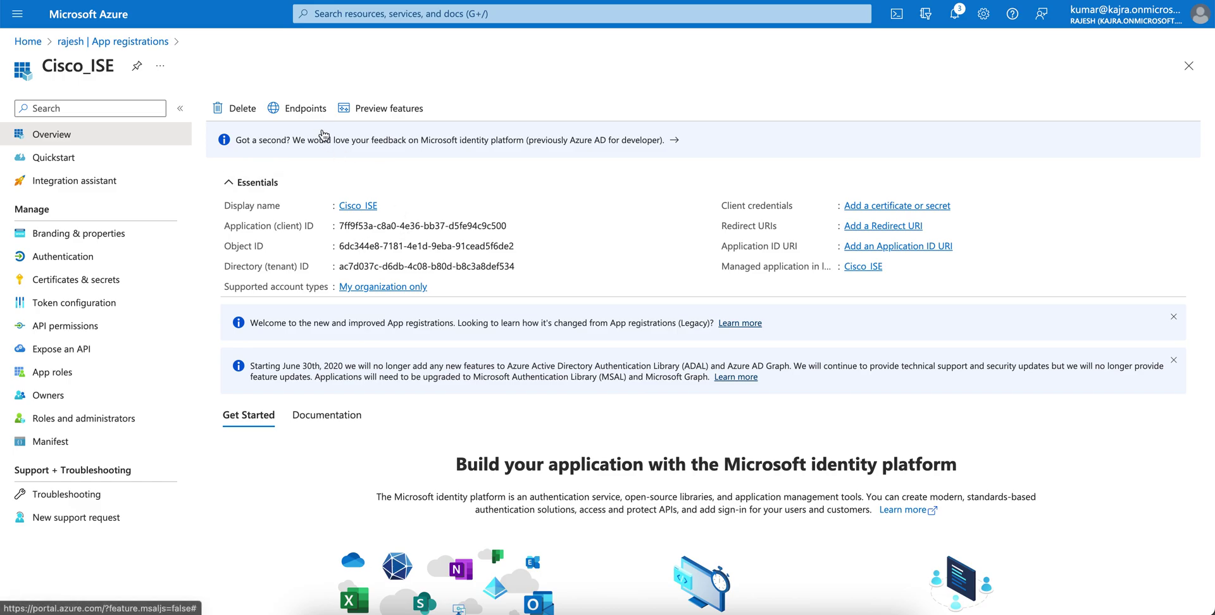
click(301, 109)
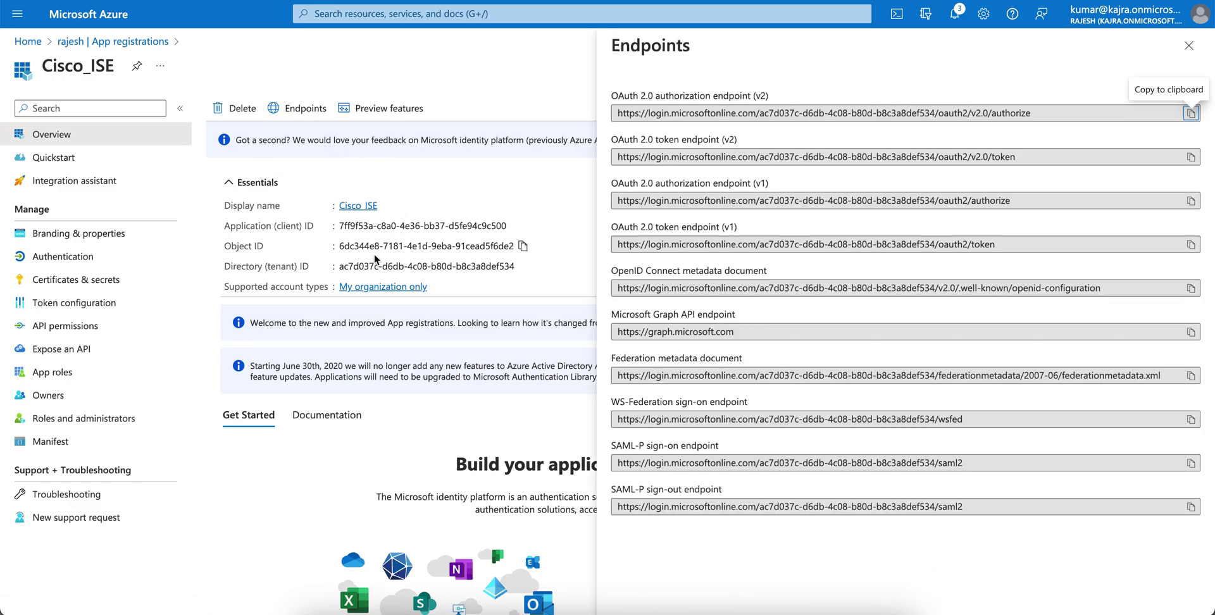
drag(348, 266, 431, 265)
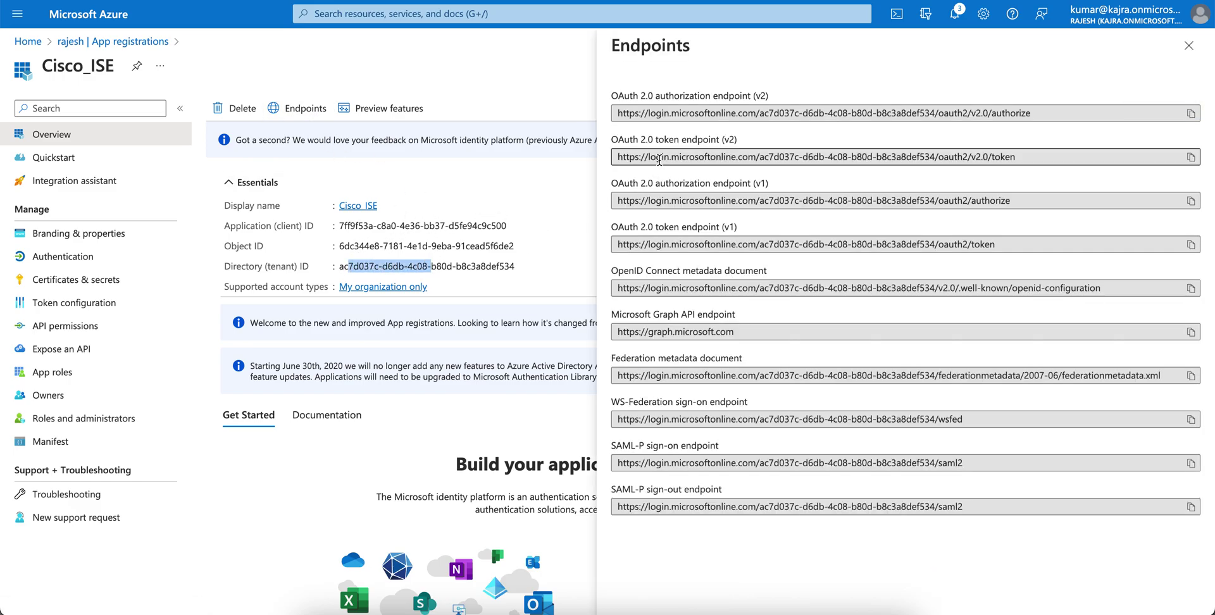
- Return to the guide in Adobe Acrobat Reader and review the External MDM setup through step 37, finishing back at step 25
click(787, 613)
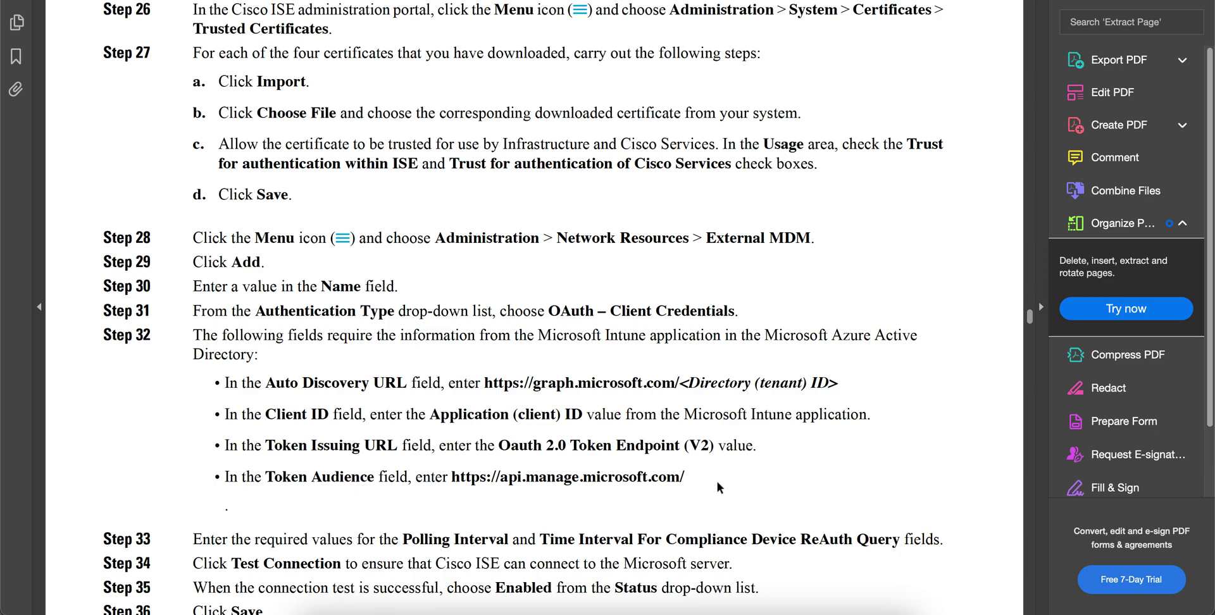
scroll(719, 487, down, 5)
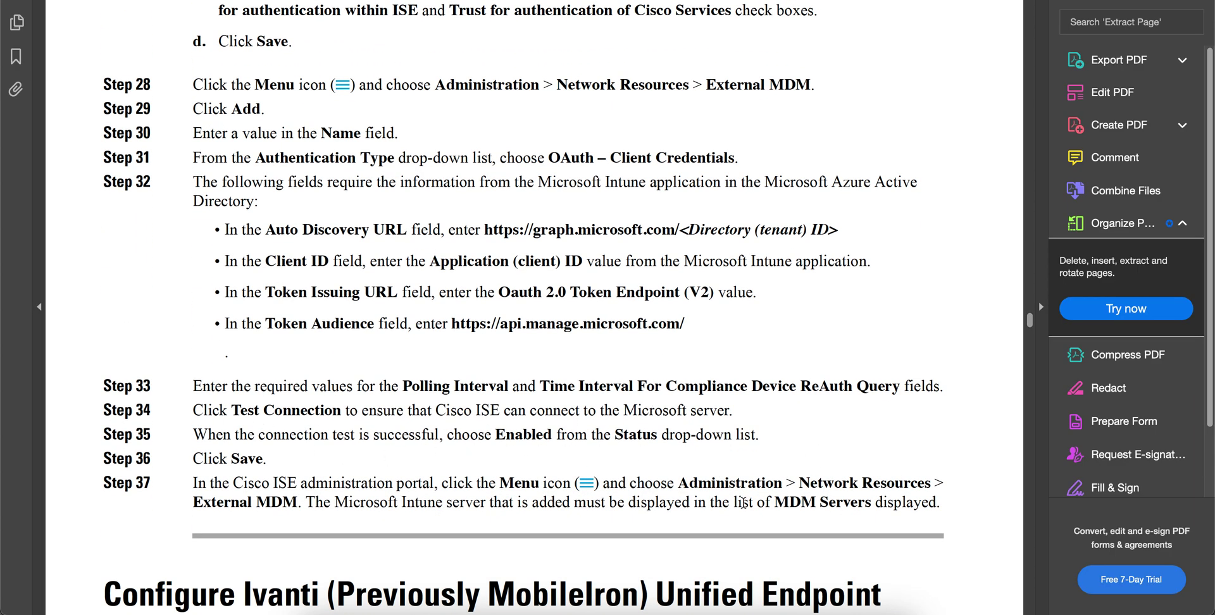
scroll(815, 277, up, 20)
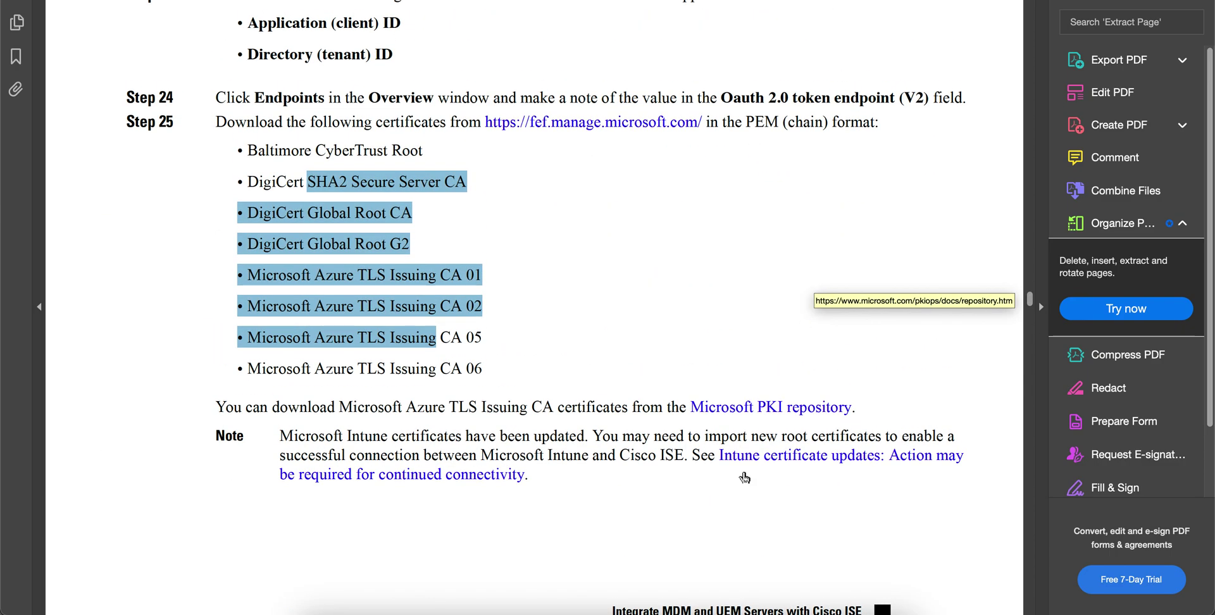
- Switch to the Microsoft Endpoint Manager admin center and start a new configuration profile for iOS/iPadOS devices
click(573, 609)
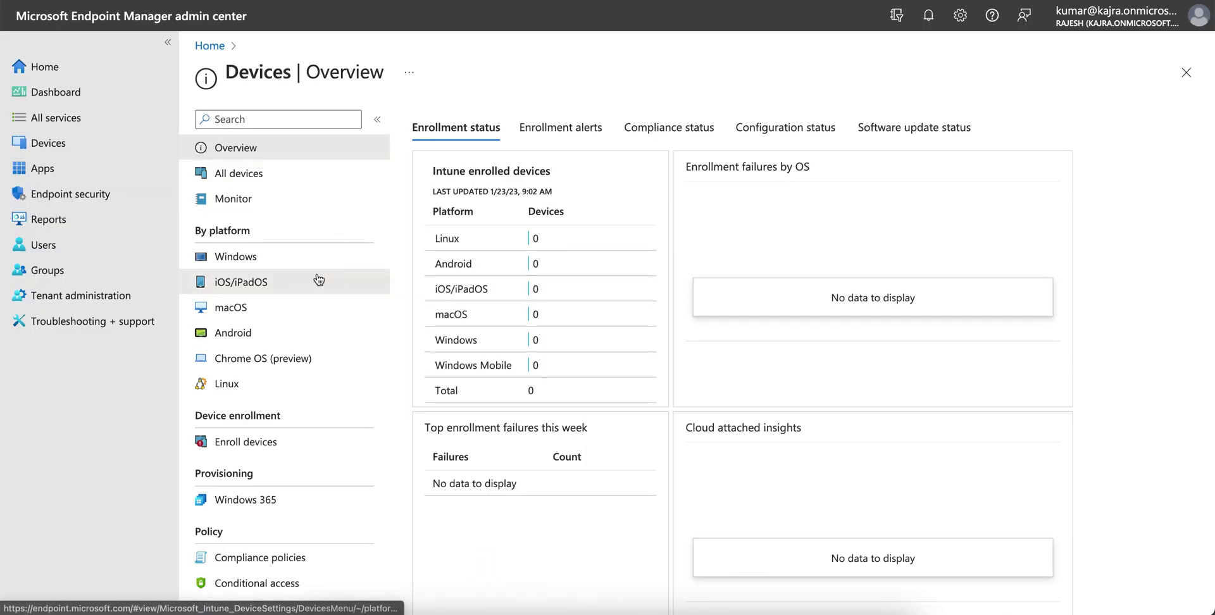
click(319, 280)
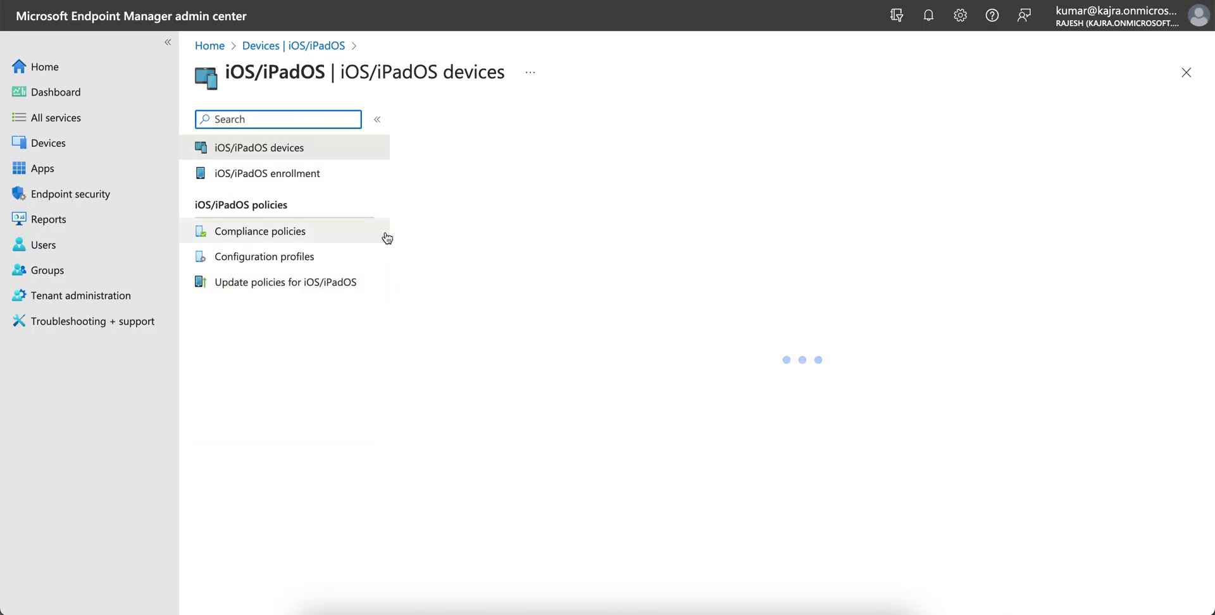
click(325, 256)
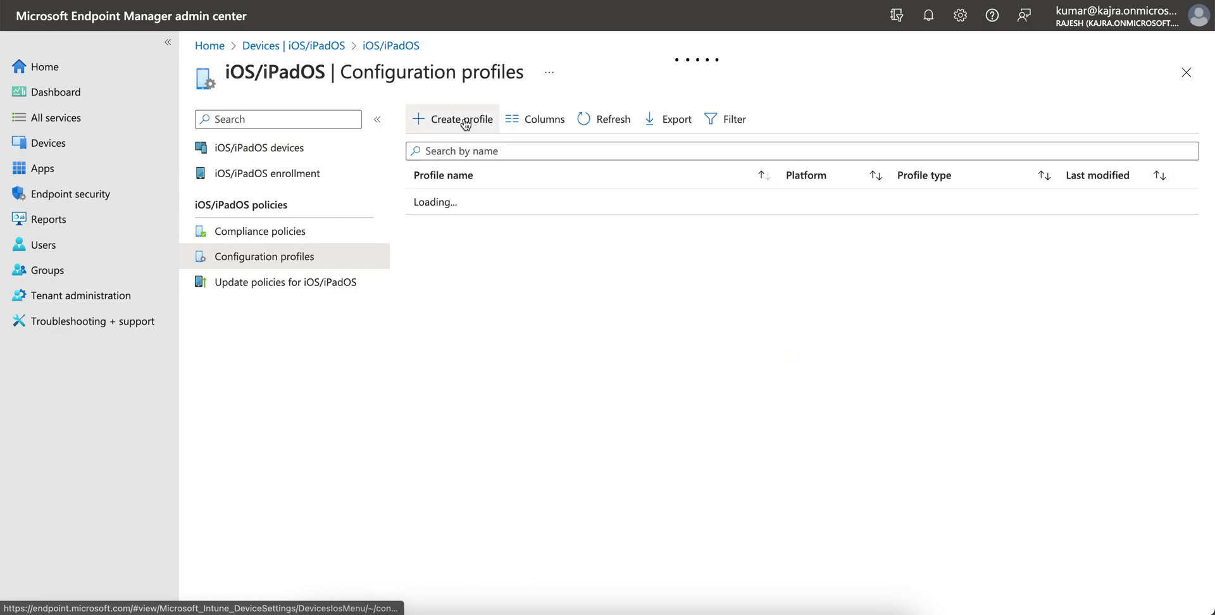
click(464, 121)
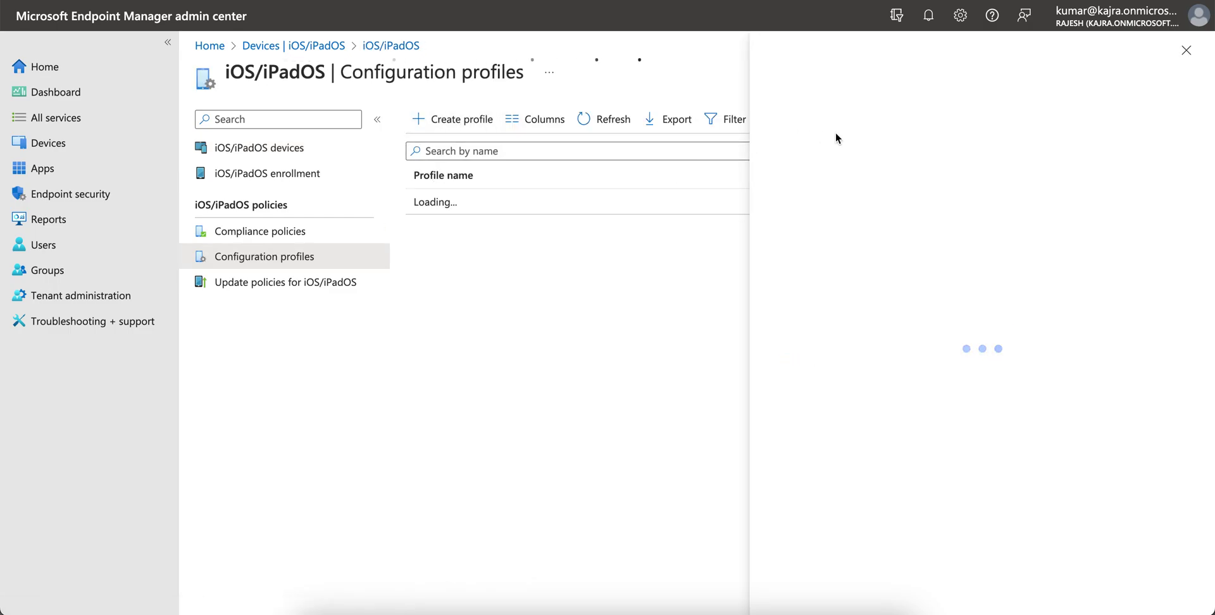
- Choose the Templates profile type with the Wi-Fi template and create the profile
click(857, 172)
click(620, 306)
click(859, 181)
click(857, 217)
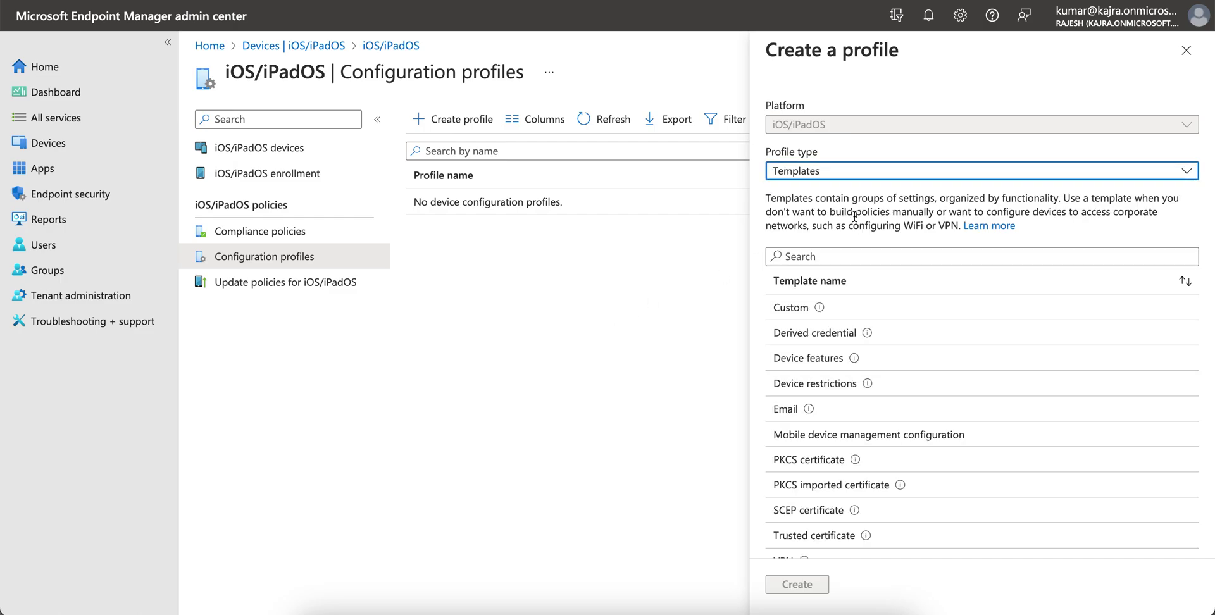
scroll(980, 369, down, 2)
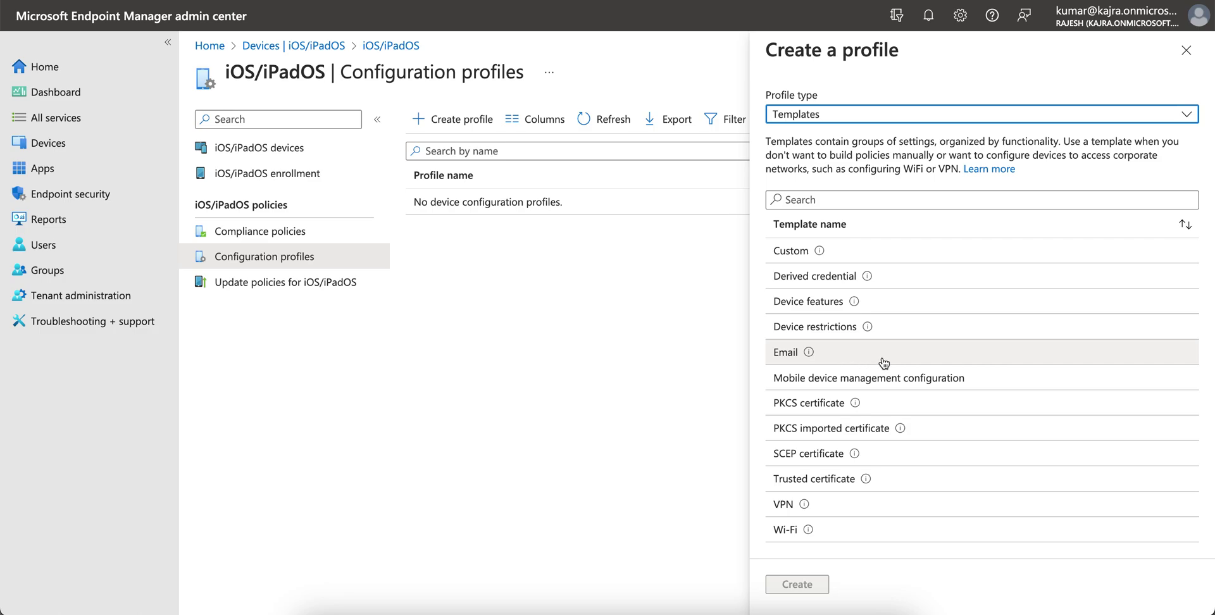
click(855, 529)
click(792, 584)
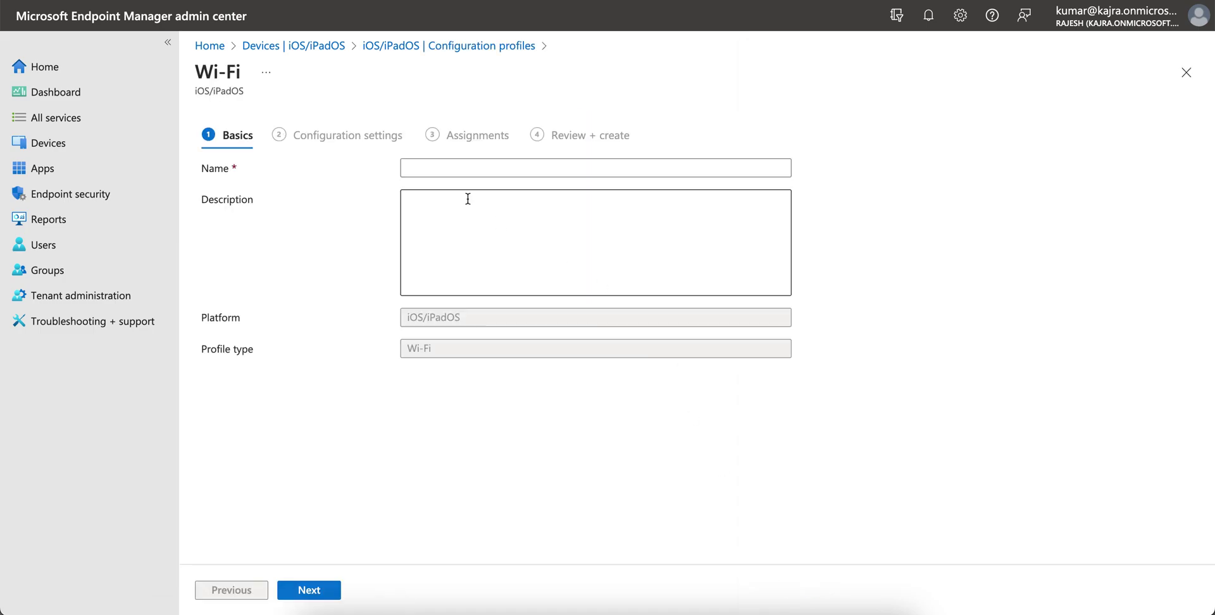
- Name the Wi-Fi profile test and set its Wi-Fi type to Enterprise in the configuration settings
click(497, 170)
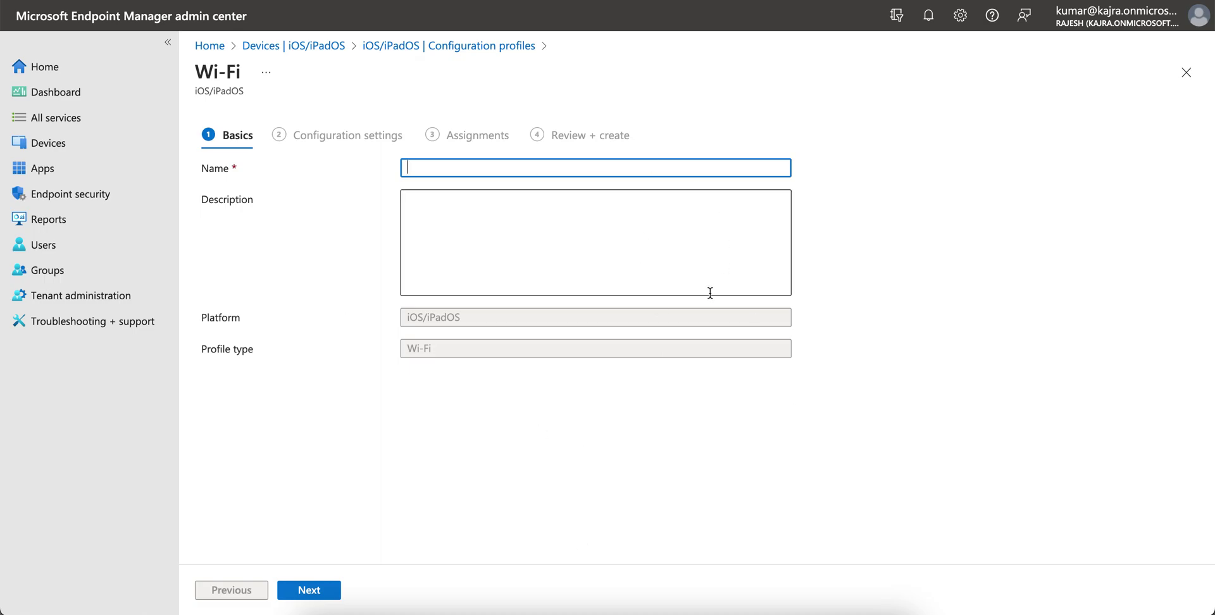
text(test)
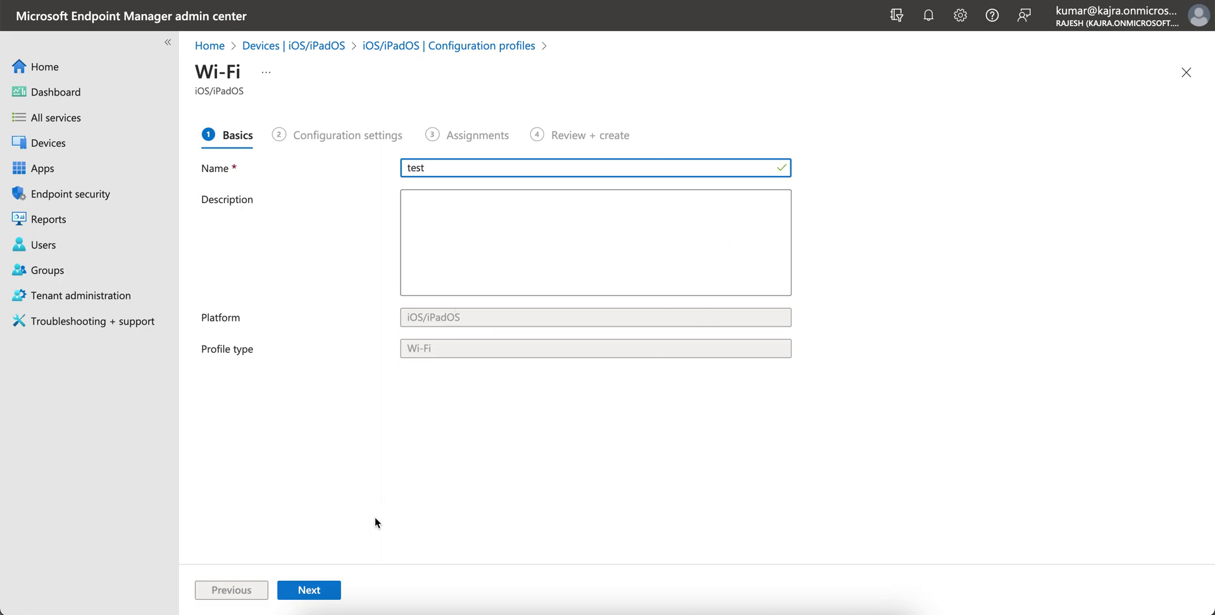
click(313, 588)
click(505, 178)
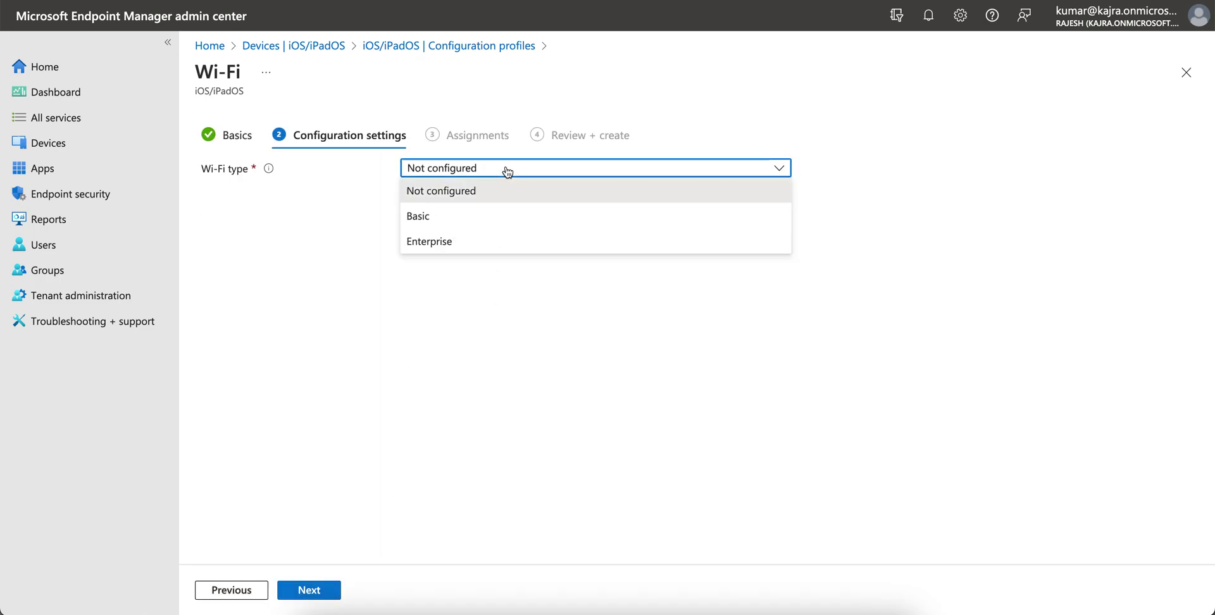
click(484, 238)
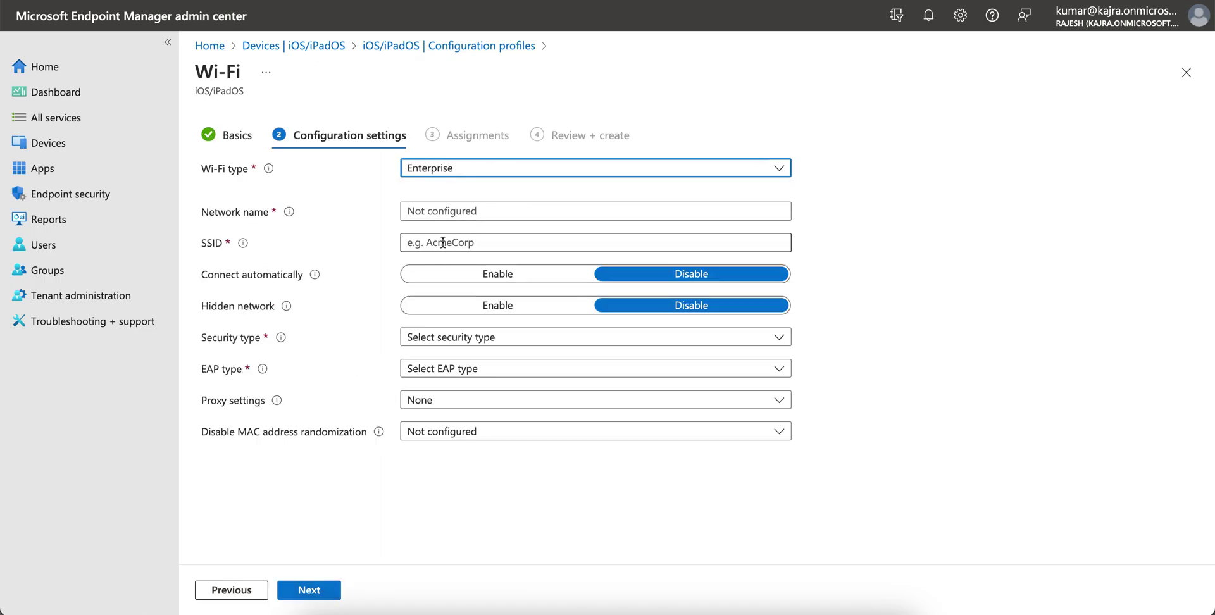
- Set the security type to WPA/WPA2-Enterprise, proxy settings to Automatic, and Disable MAC address randomization to Yes
click(507, 370)
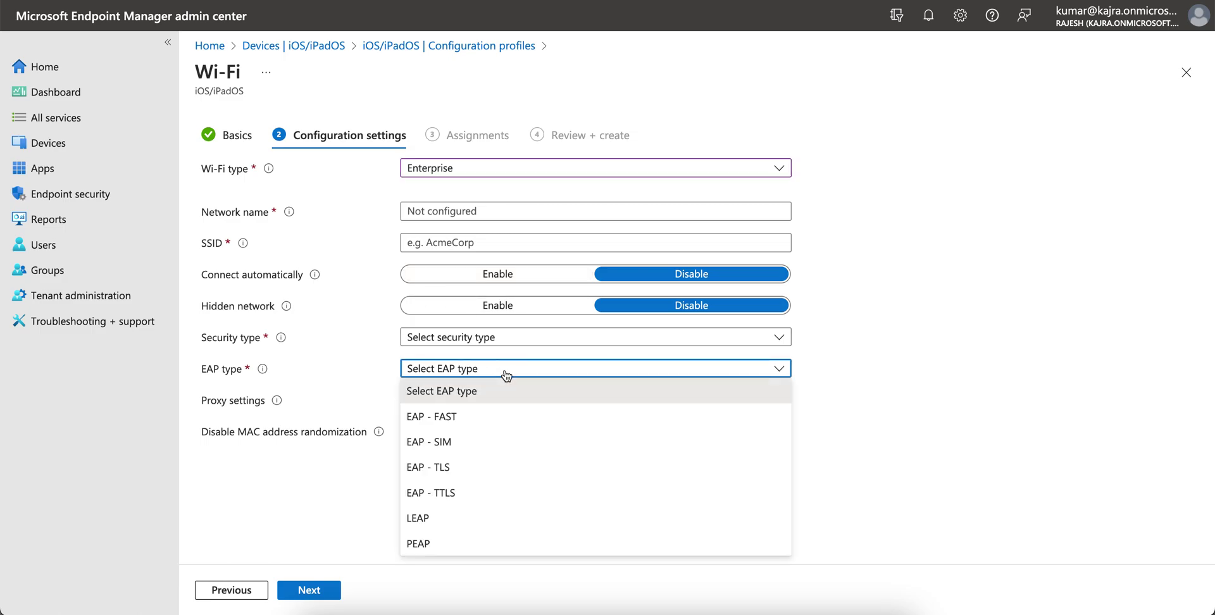
click(519, 342)
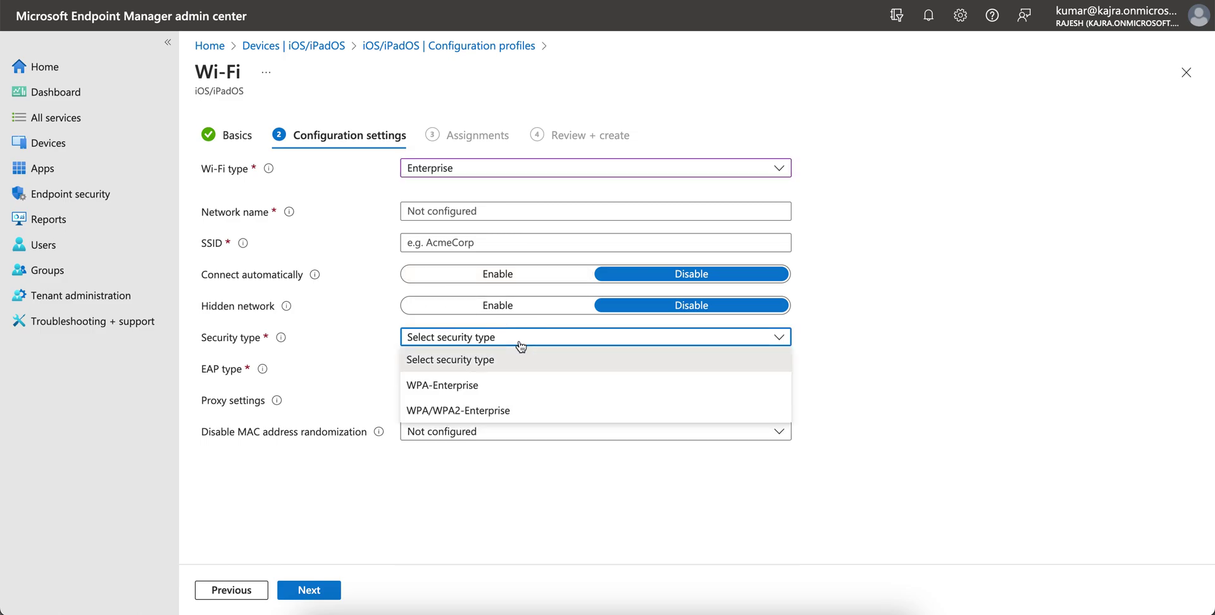
click(514, 411)
click(471, 451)
click(468, 523)
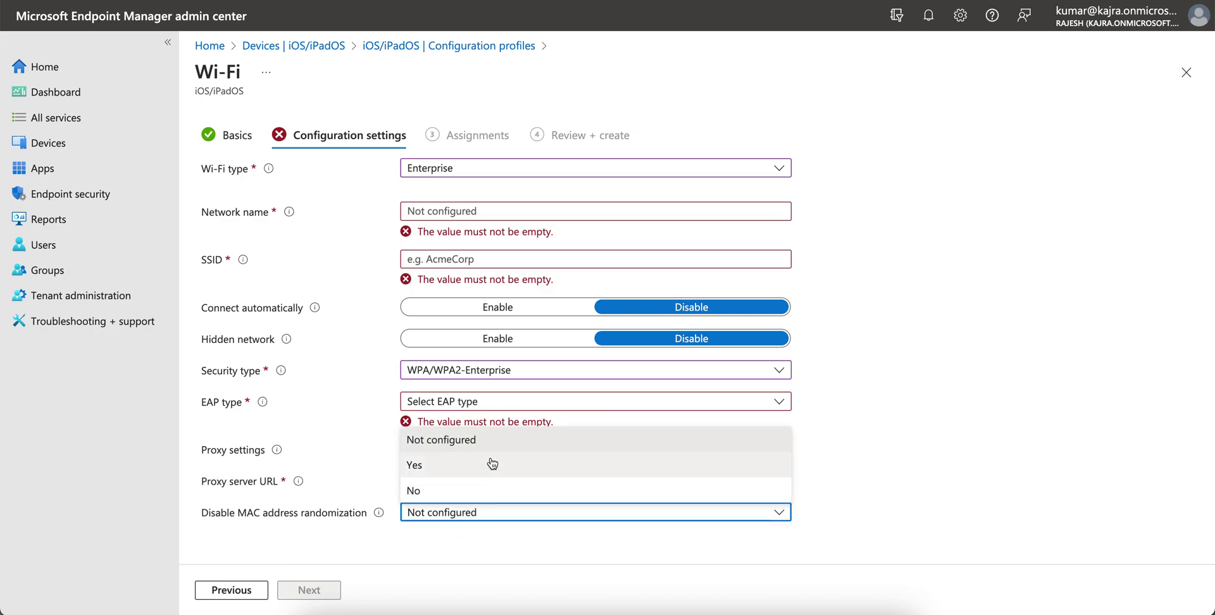
click(487, 490)
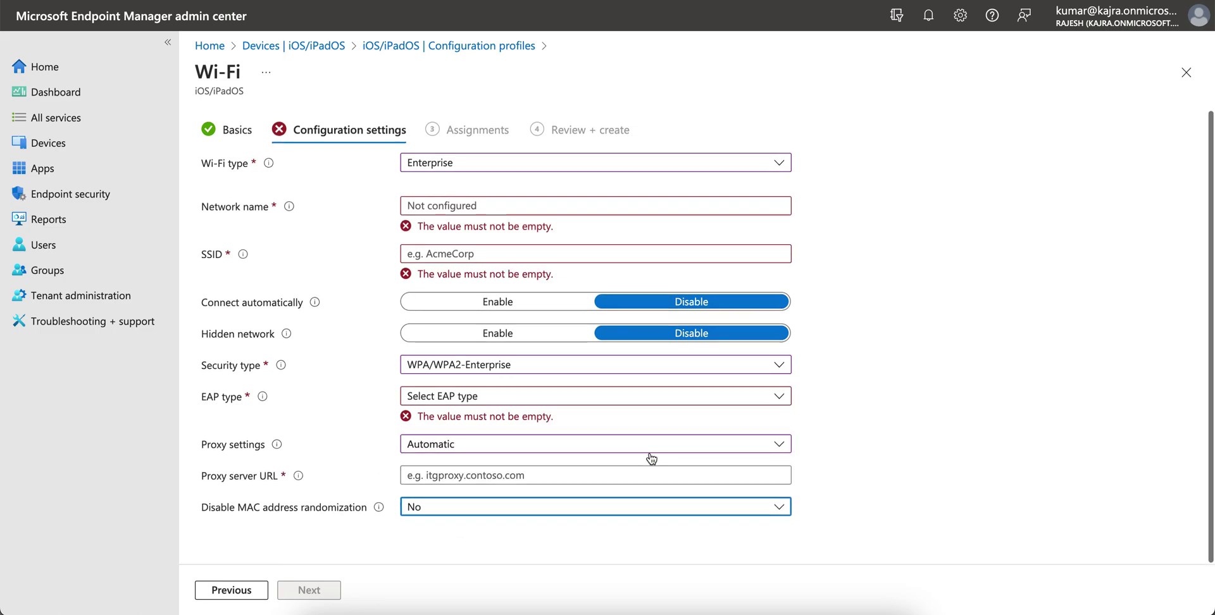
click(465, 509)
click(477, 463)
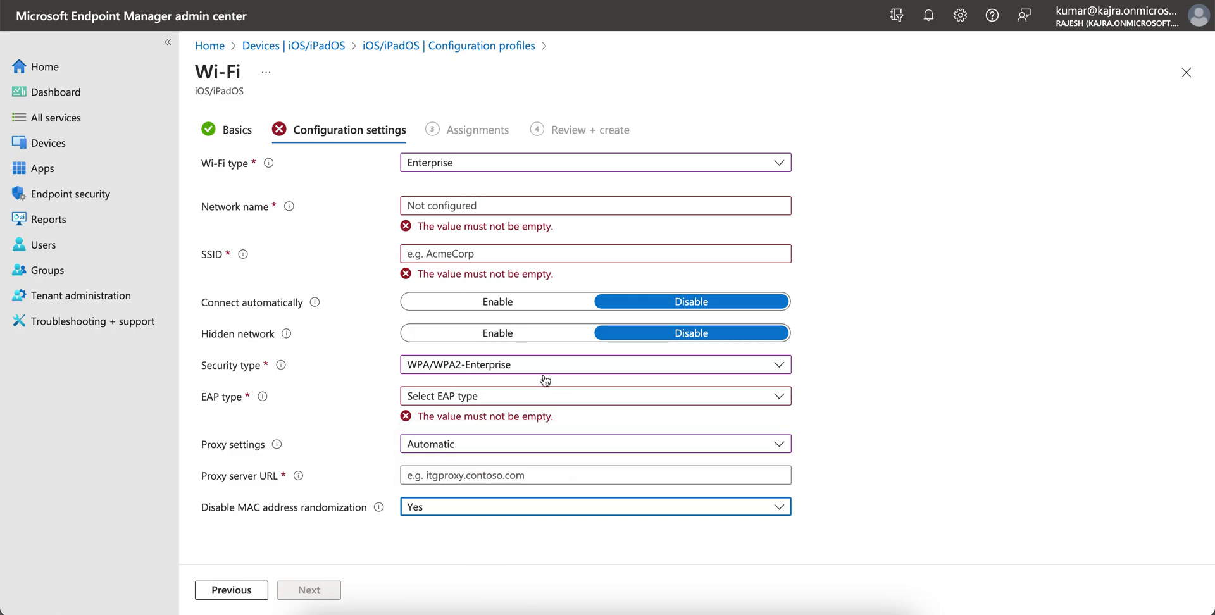
click(494, 246)
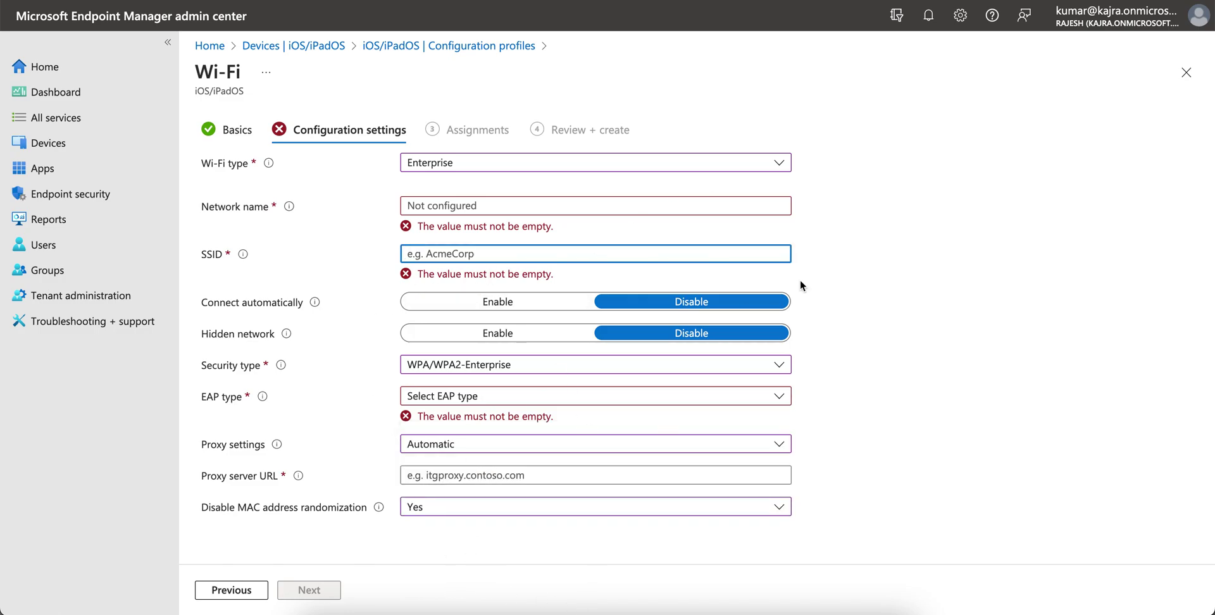
- Review the introduction and steps 1 and 2 of the Intune configuration guide in Adobe Acrobat Reader, then return to the Wi-Fi profile in Endpoint Manager
click(814, 604)
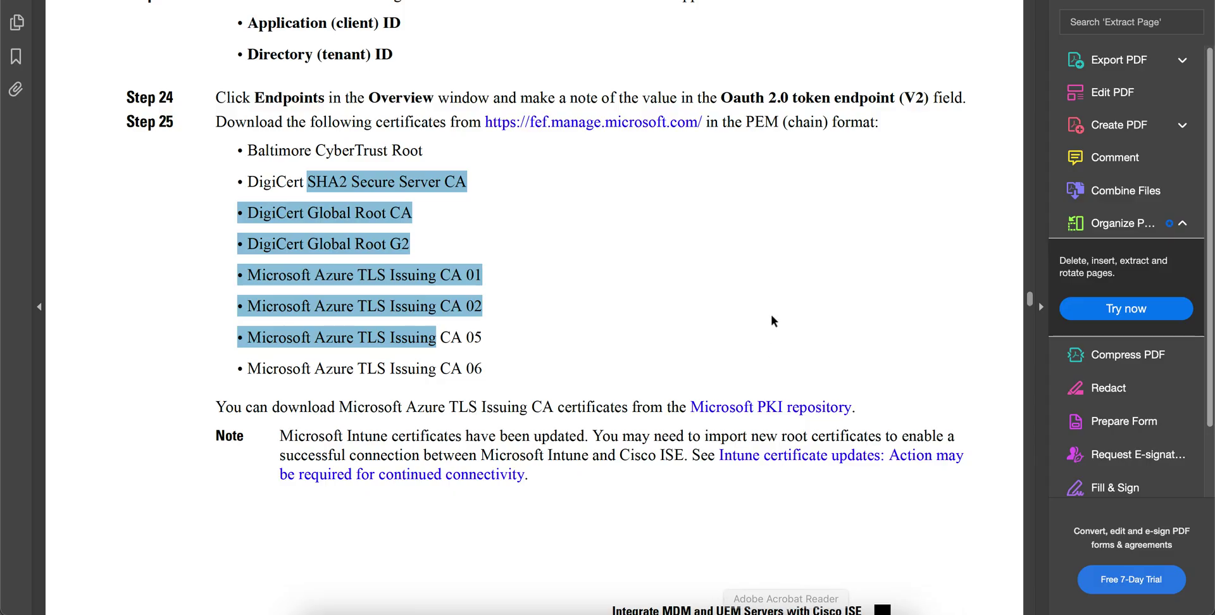
scroll(820, 242, up, 20)
scroll(821, 242, up, 20)
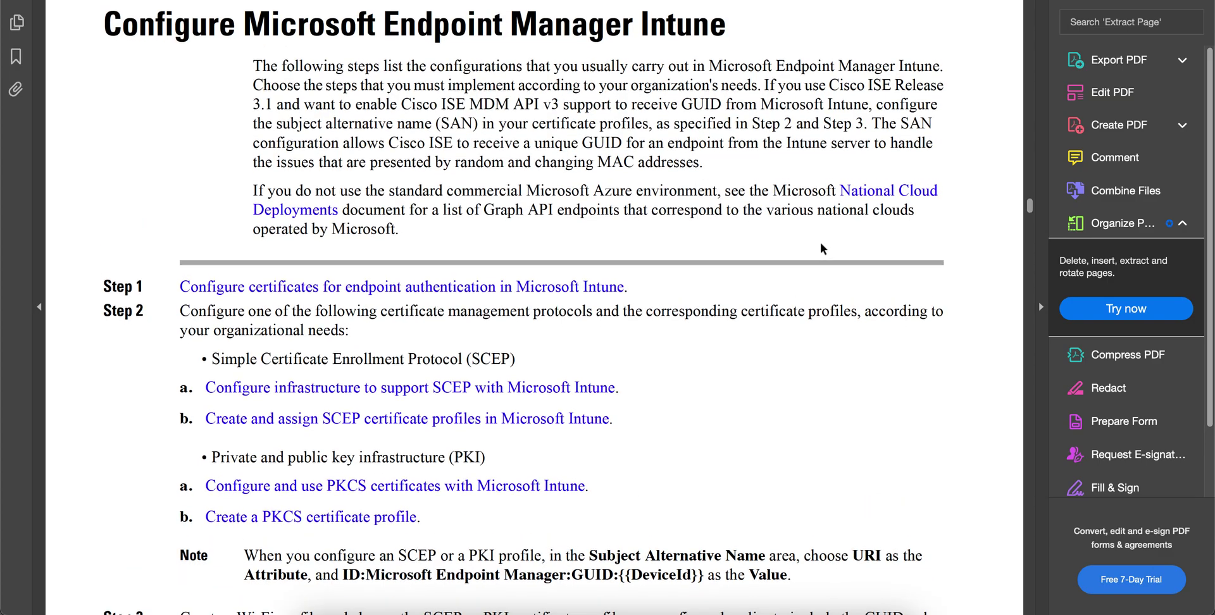
scroll(820, 242, down, 3)
scroll(821, 242, up, 3)
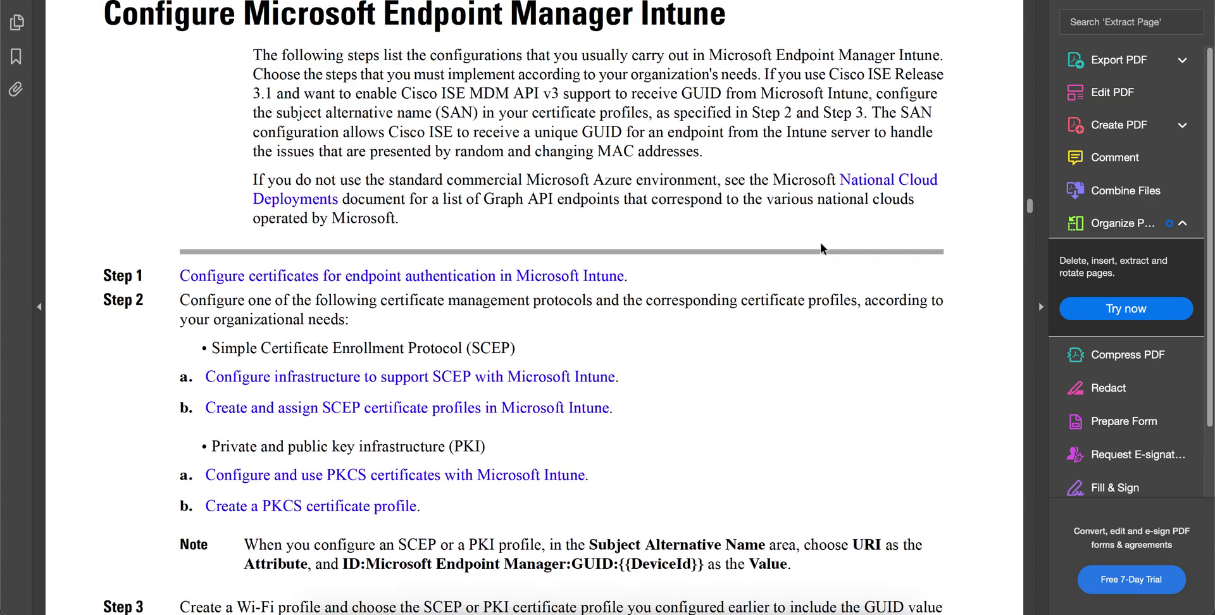
scroll(820, 249, up, 1)
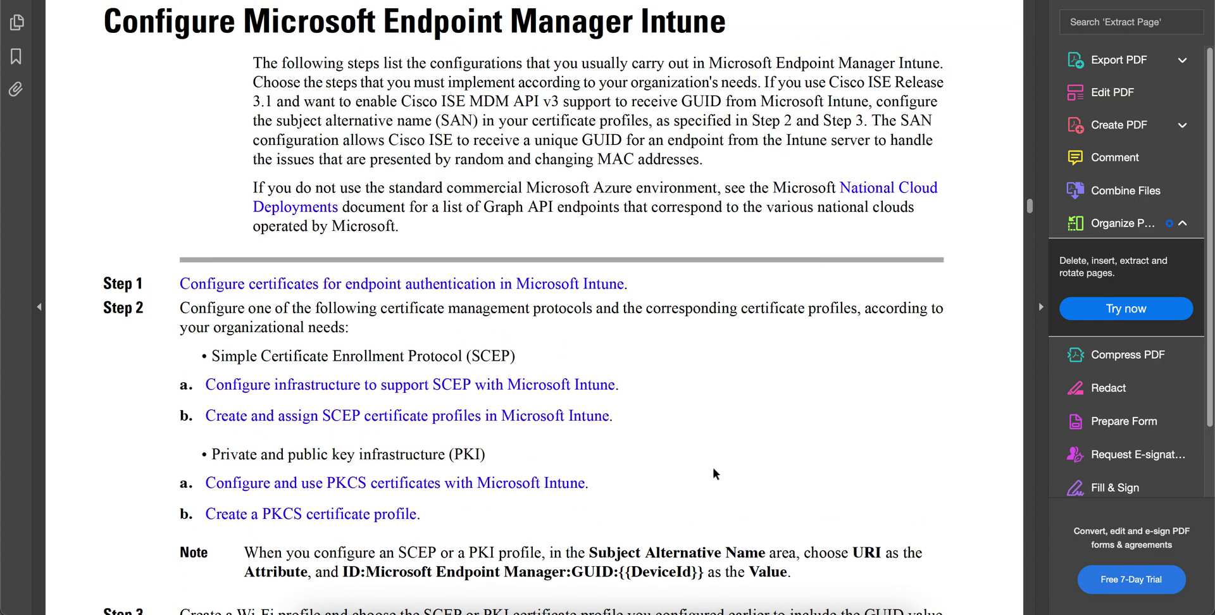
click(575, 609)
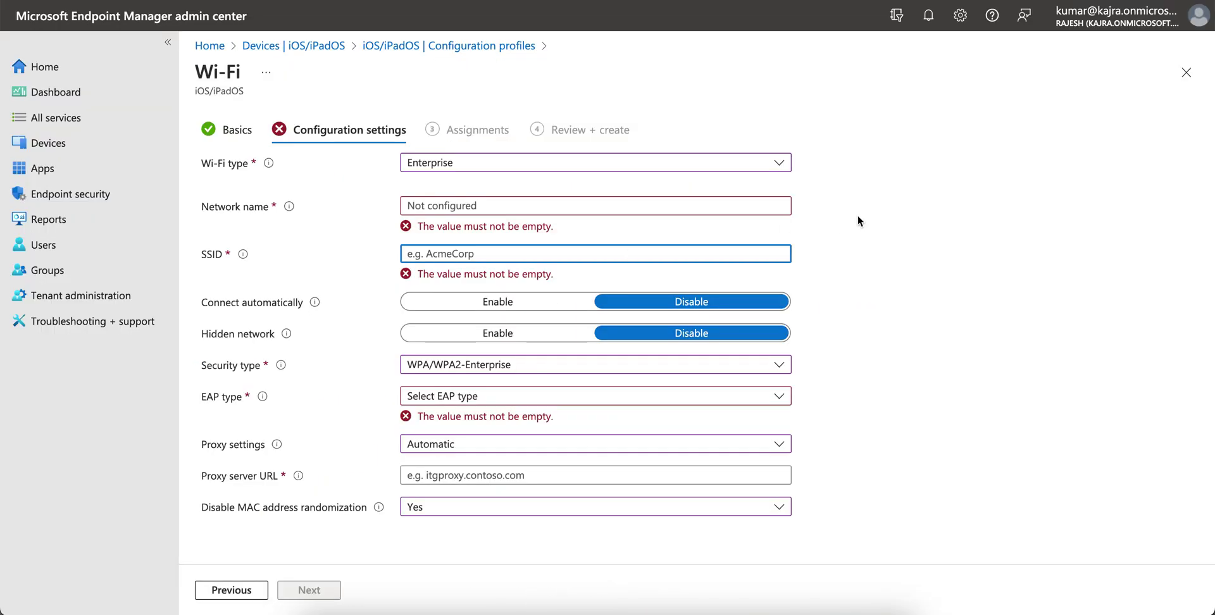